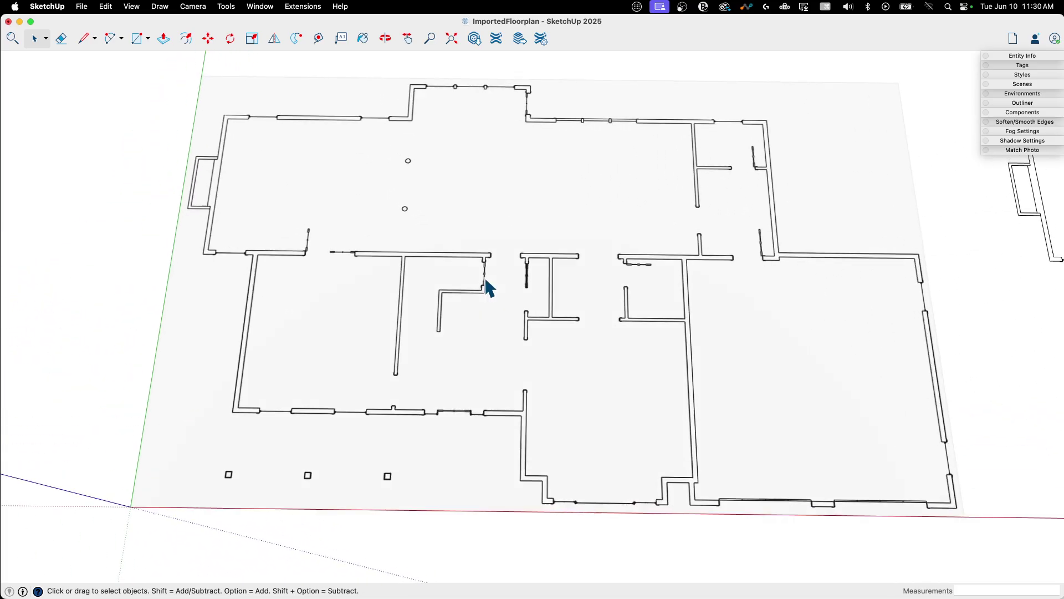
# Step: Try the Line tool across the horizontal wall of the floor plan image to check how precisely its thickness can be traced
pyautogui.click(487, 281)
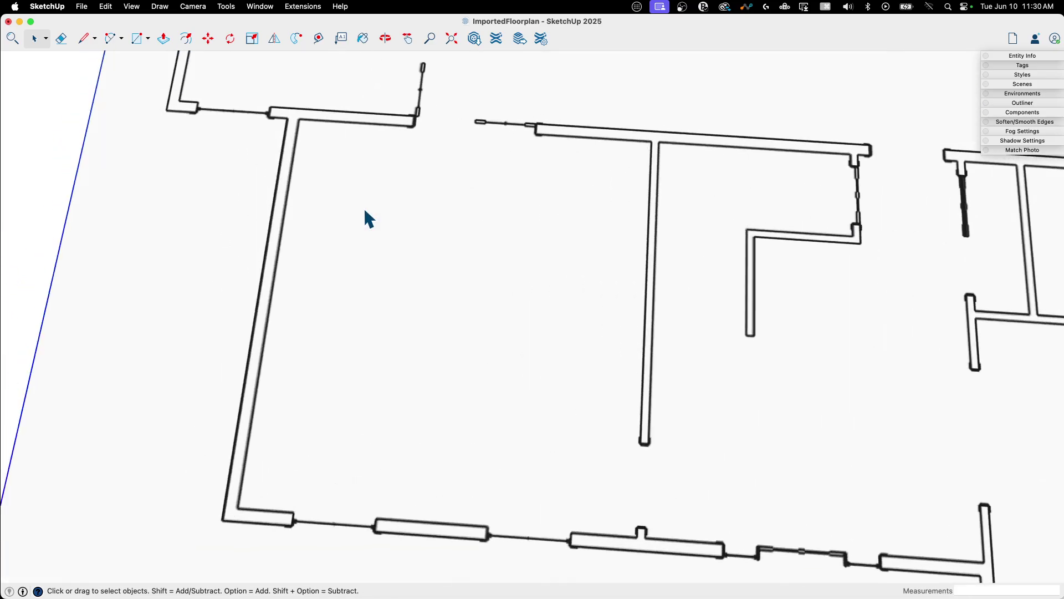
pyautogui.scroll(6, 366, 216)
pyautogui.press('l')
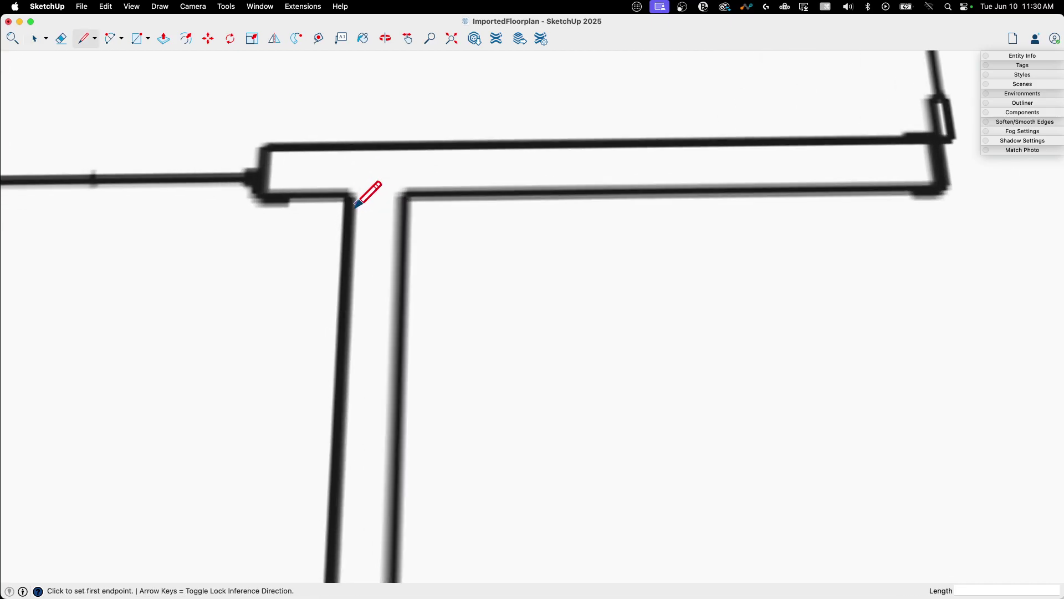
pyautogui.scroll(2, 369, 215)
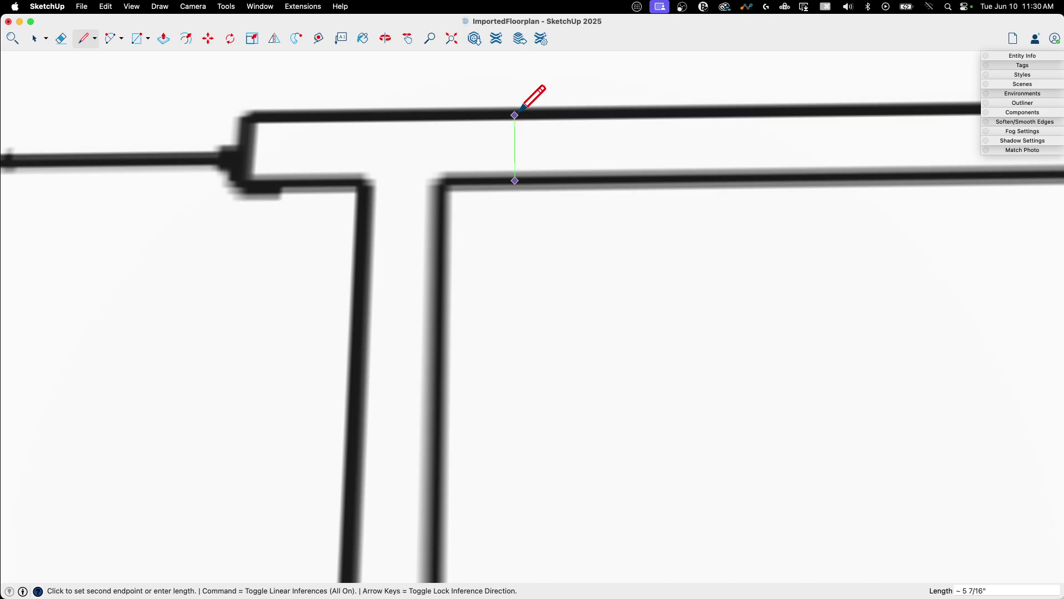
pyautogui.scroll(-1, 515, 113)
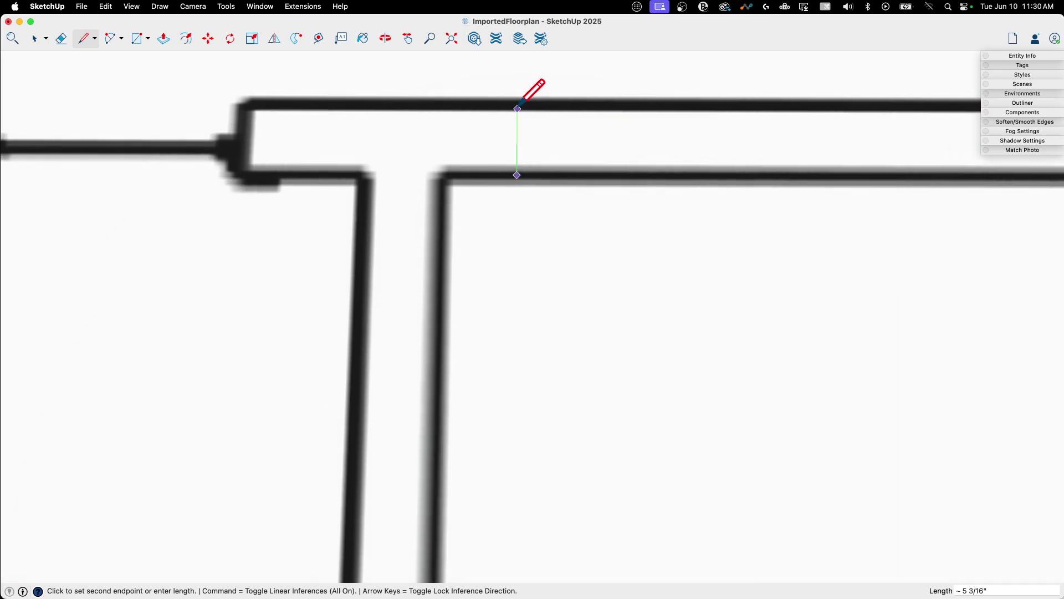
pyautogui.click(517, 106)
pyautogui.press('space')
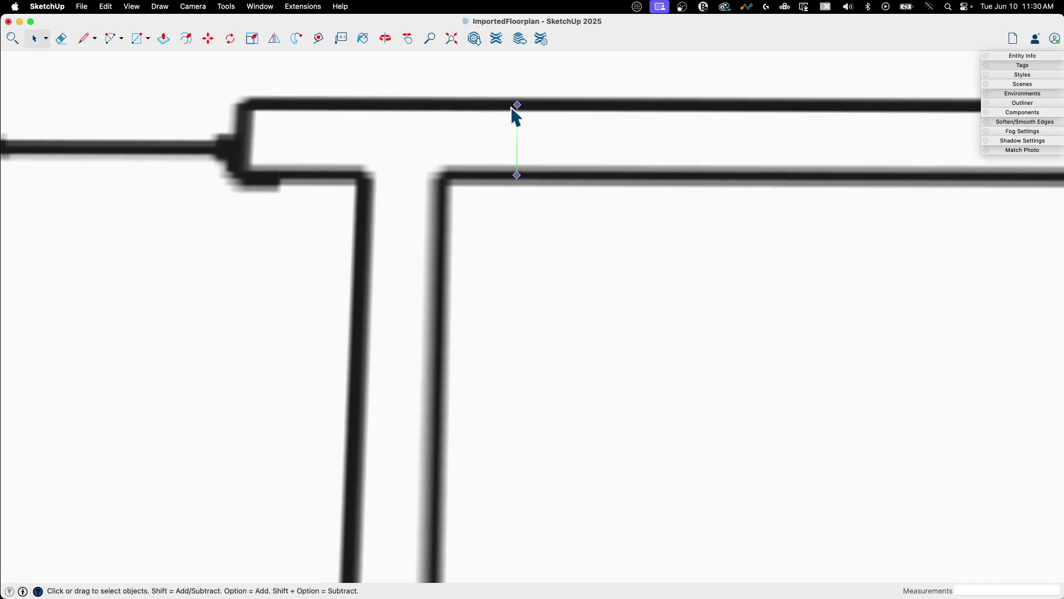
# Step: Examine the wall line quality and corners of the floor plan image up close, including the wall beside the door opening
pyautogui.scroll(-10, 494, 214)
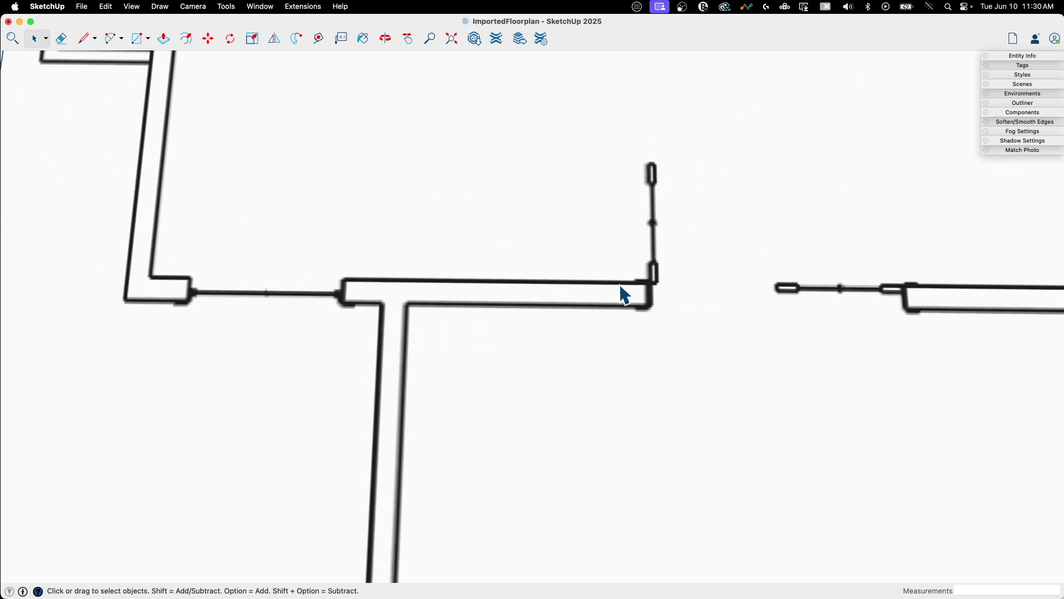
pyautogui.scroll(-3, 454, 342)
pyautogui.scroll(8, 368, 332)
pyautogui.scroll(4, 363, 320)
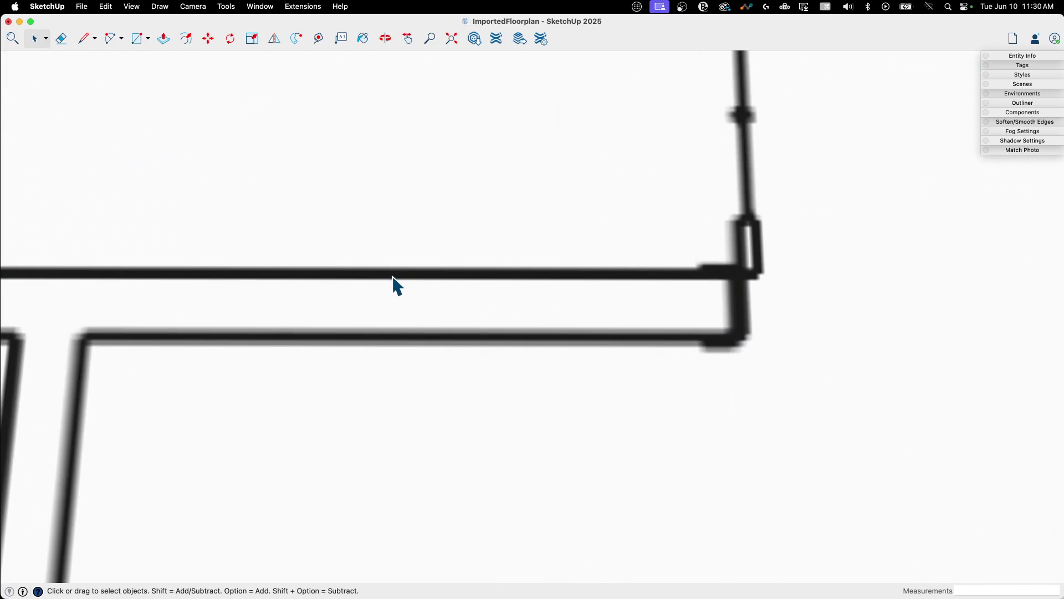
pyautogui.scroll(-12, 399, 271)
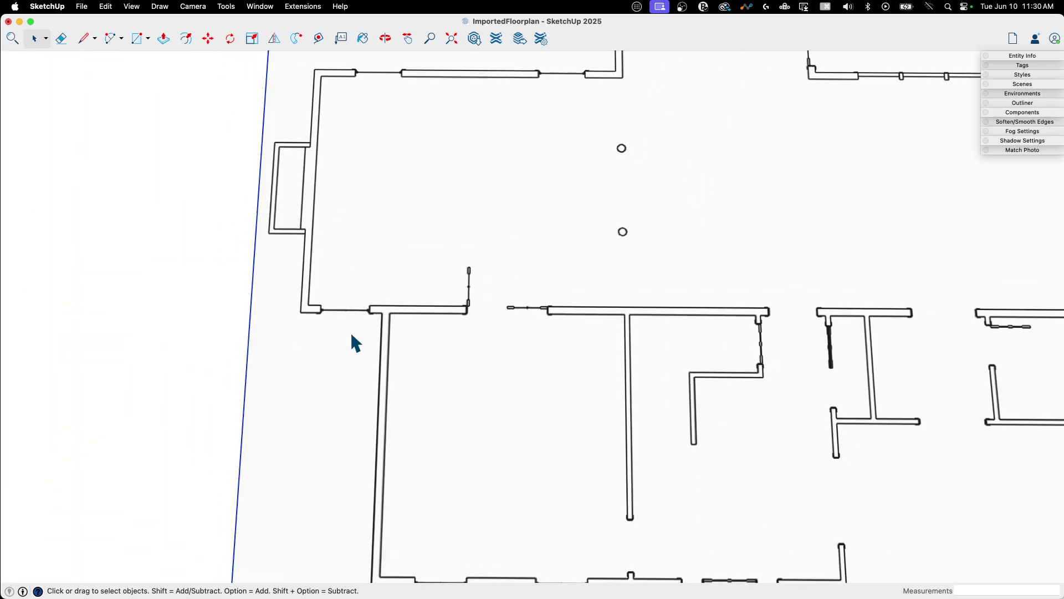
pyautogui.scroll(-6, 746, 281)
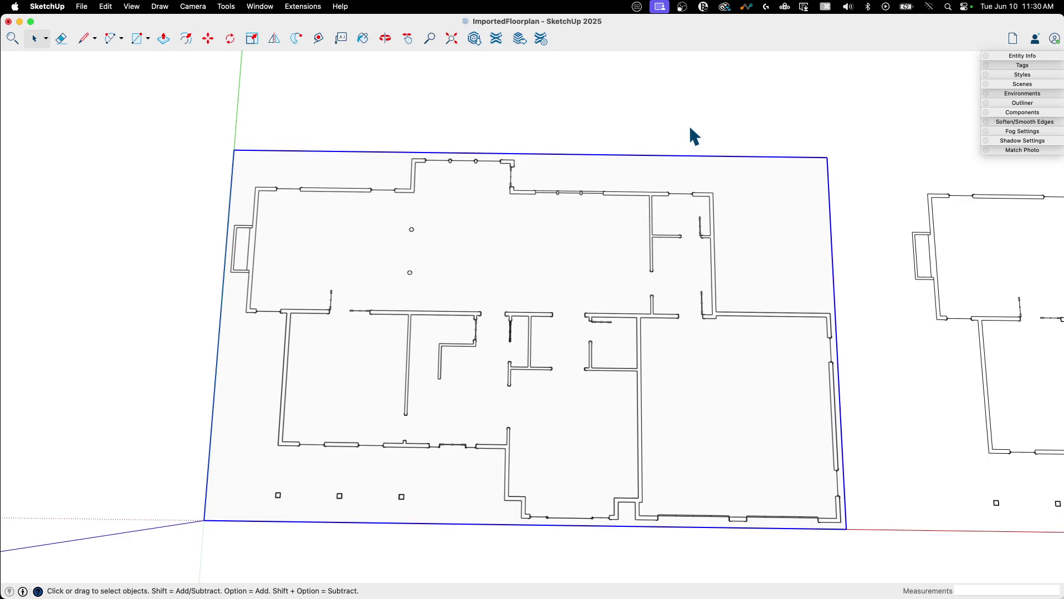
pyautogui.scroll(-8, 283, 185)
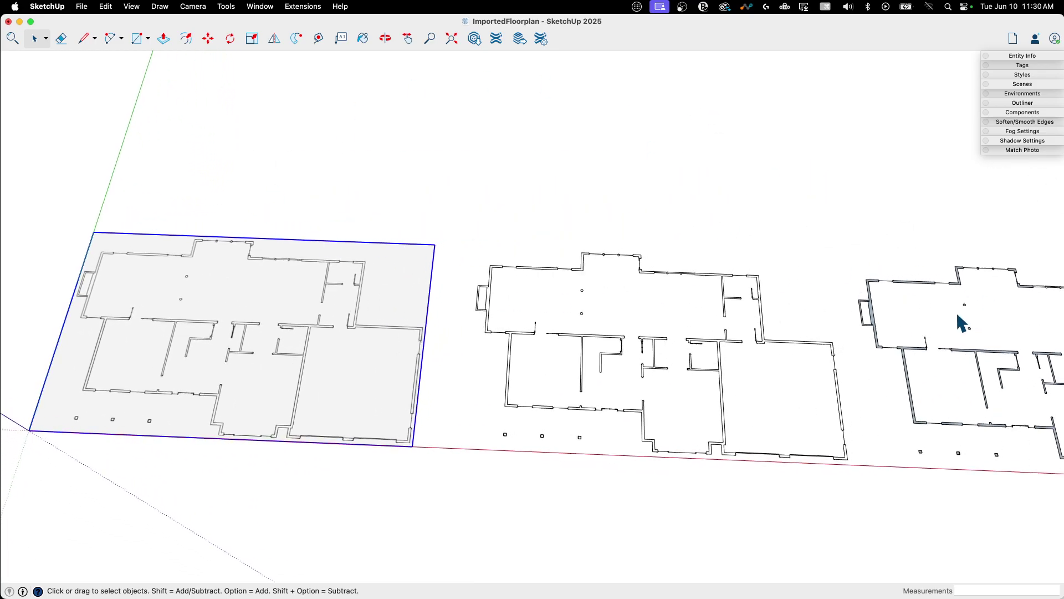
# Step: Compare the image, linework and filled-wall versions of the floor plan, and look over the image version's exterior walls
pyautogui.moveTo(948, 319); pyautogui.dragTo(384, 268, button='middle')
pyautogui.moveTo(779, 471); pyautogui.dragTo(721, 232, button='middle')
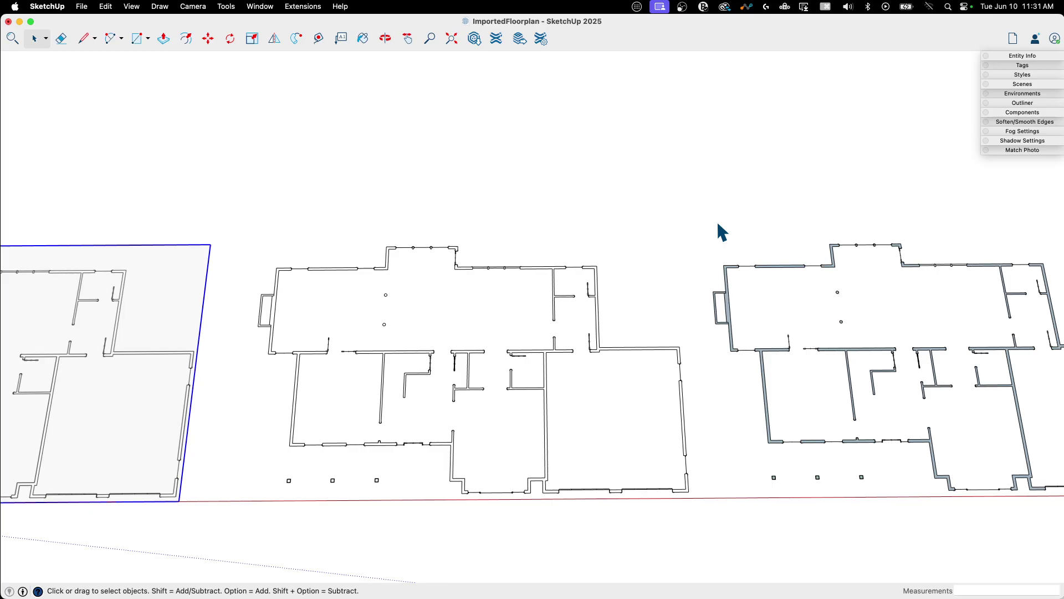
pyautogui.hscroll(10, 720, 232)
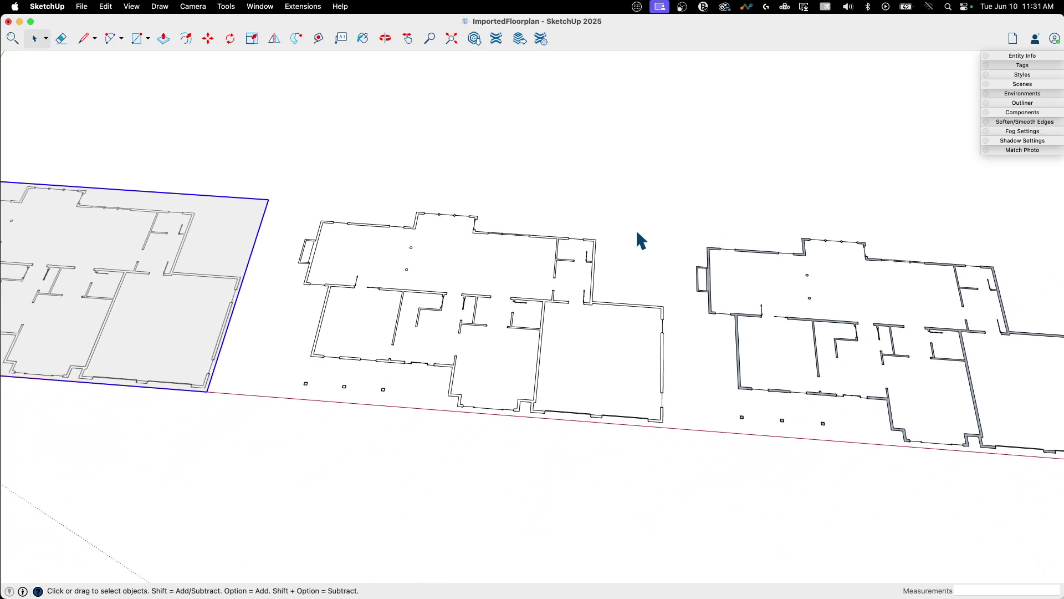
pyautogui.scroll(1, 232, 252)
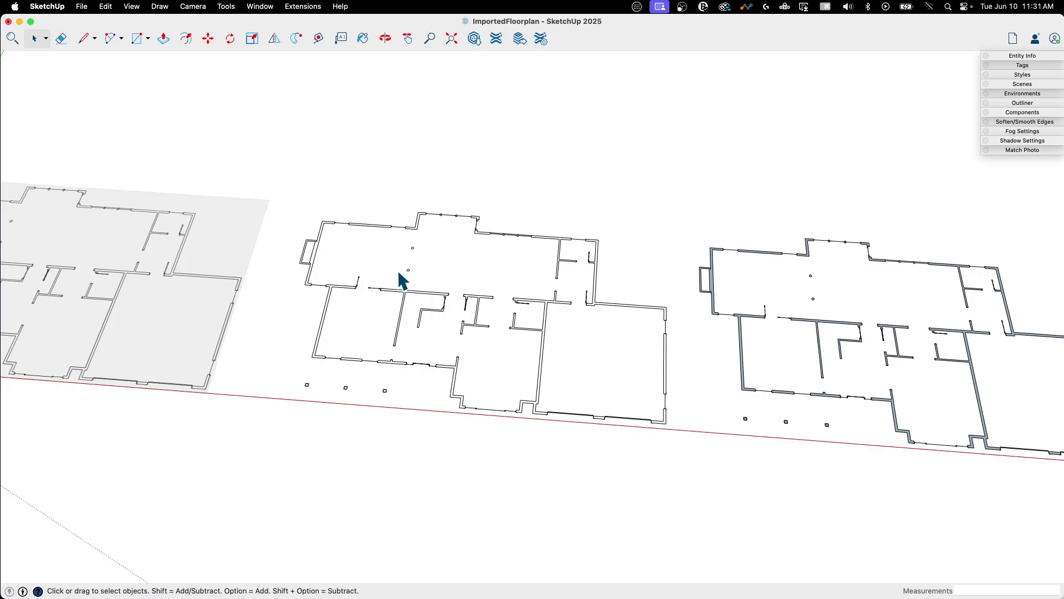
pyautogui.moveTo(511, 264); pyautogui.dragTo(354, 186, button='middle')
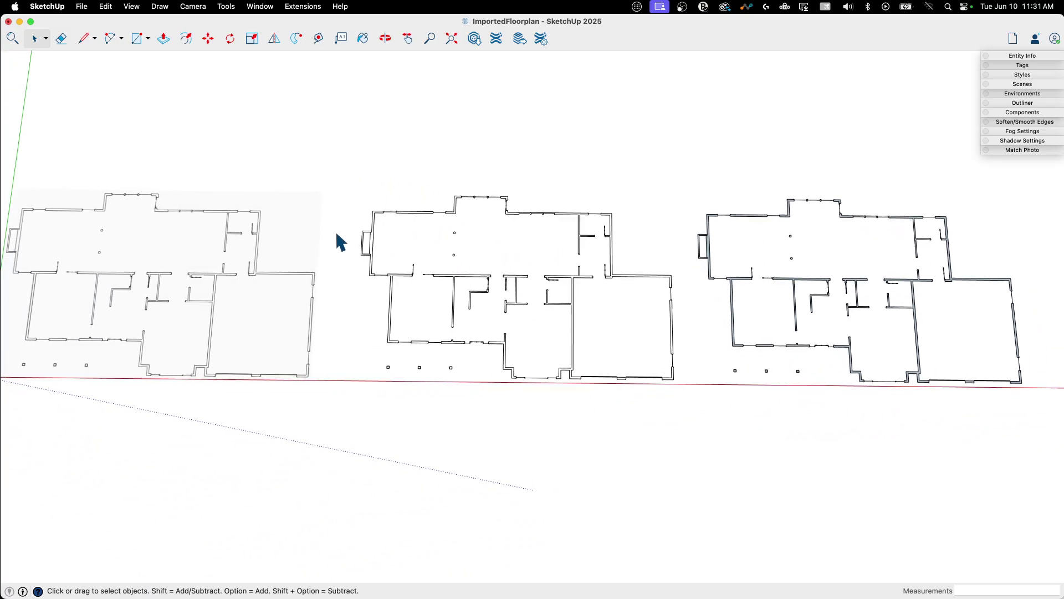
pyautogui.scroll(6, 245, 209)
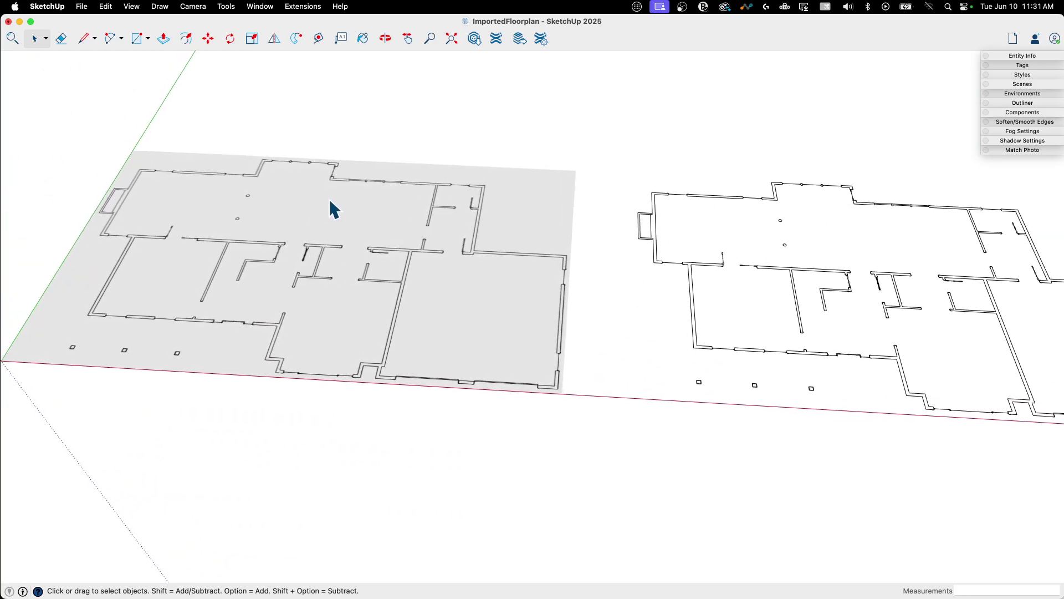
pyautogui.moveTo(329, 201); pyautogui.dragTo(316, 192, button='middle')
pyautogui.scroll(3, 481, 206)
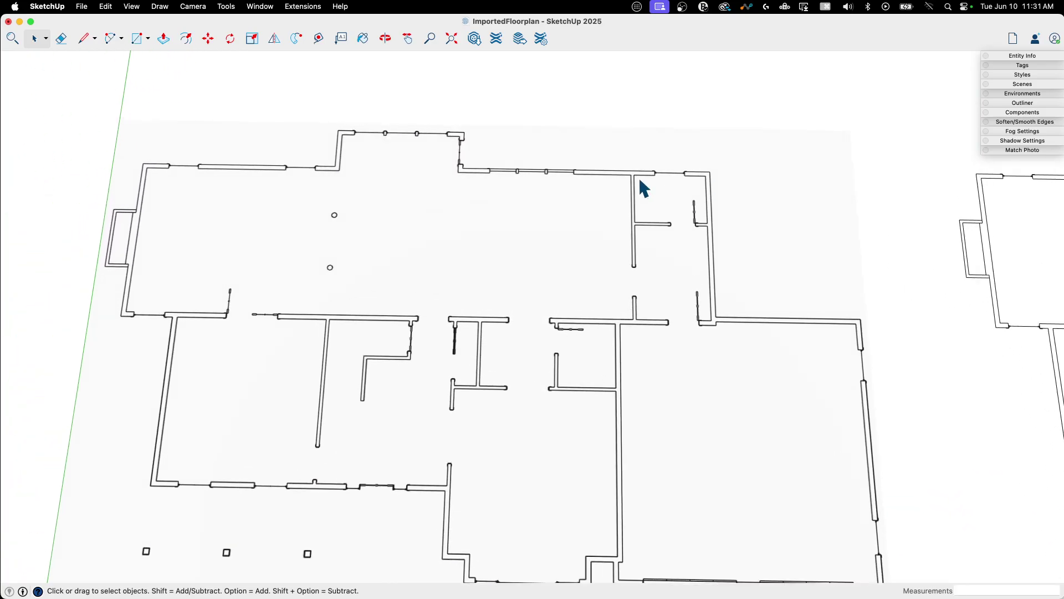
pyautogui.moveTo(621, 176); pyautogui.dragTo(632, 342, button='middle')
pyautogui.scroll(-1, 631, 338)
pyautogui.scroll(3, 636, 183)
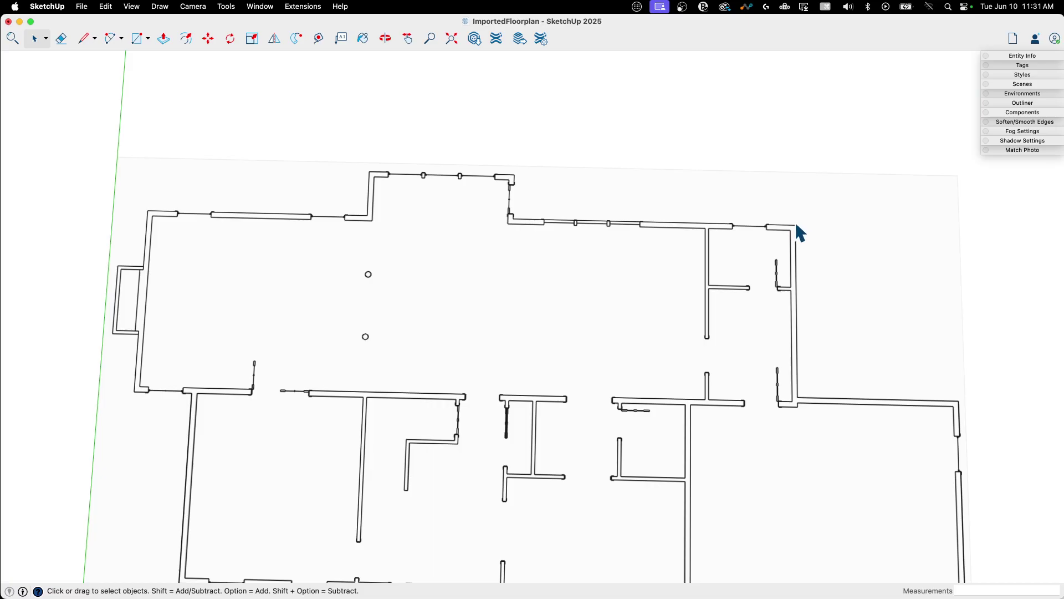
pyautogui.scroll(-6, 228, 219)
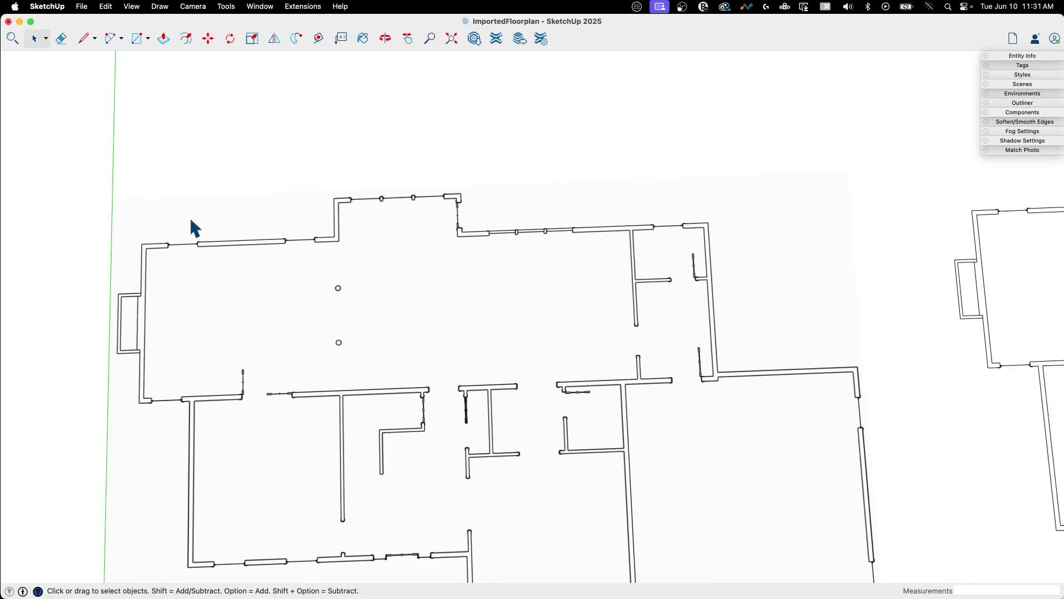
# Step: Open the linework floor plan group for editing and select the interior wall edge above the L-shaped partition
pyautogui.moveTo(416, 334)
pyautogui.mouseDown(button='middle')
pyautogui.moveTo(404, 292)
pyautogui.moveTo(439, 279)
pyautogui.mouseUp(button='middle')
pyautogui.scroll(8, 518, 249)
pyautogui.scroll(1, 527, 258)
pyautogui.click(548, 239)
pyautogui.doubleClick(546, 224)
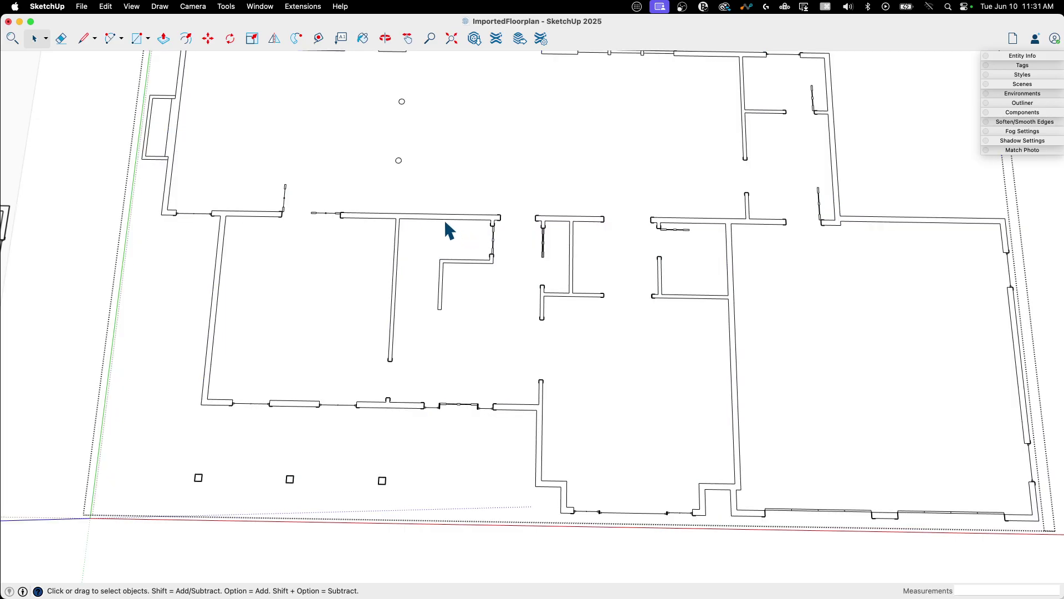
pyautogui.click(445, 220)
pyautogui.scroll(-4, 444, 255)
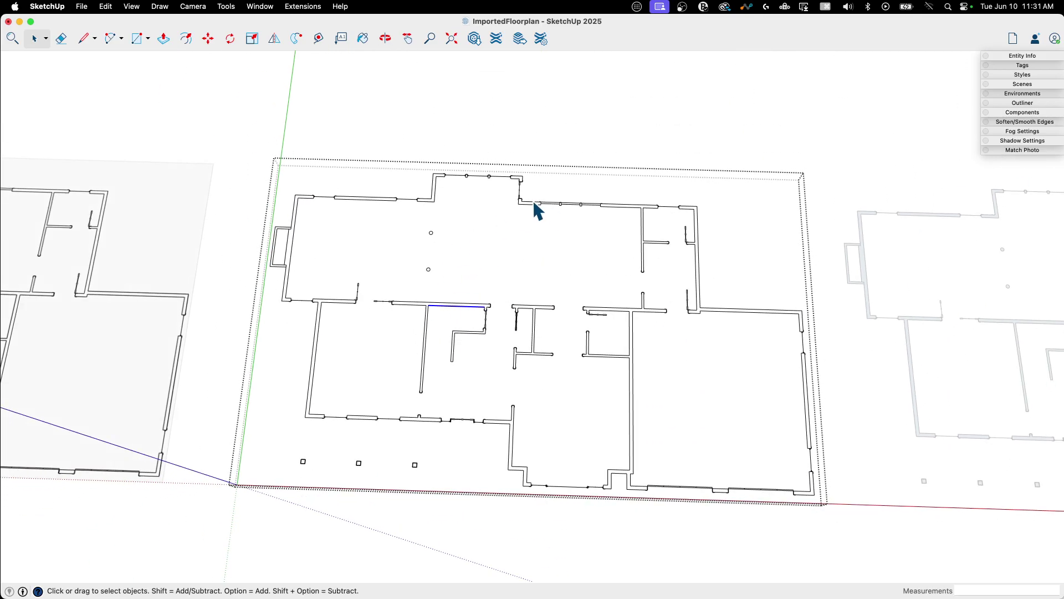
# Step: Select individual exterior wall edges in the linework floor plan, including one beside the bump-out, and close the group
pyautogui.click(531, 204)
pyautogui.click(342, 197)
pyautogui.click(343, 201)
pyautogui.scroll(-5, 442, 222)
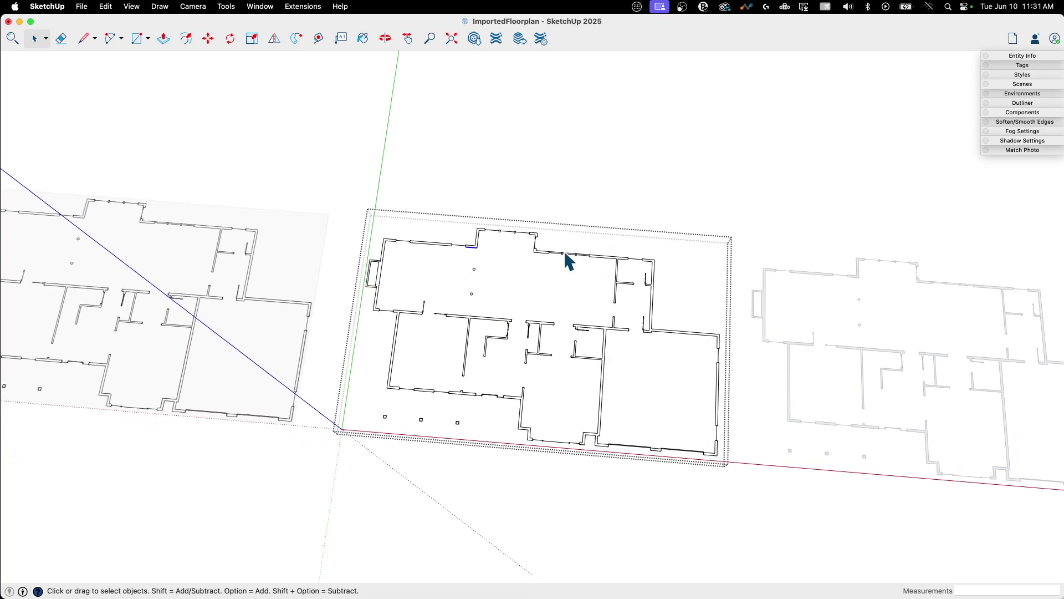
pyautogui.moveTo(178, 242)
pyautogui.mouseDown(button='middle')
pyautogui.moveTo(188, 238)
pyautogui.moveTo(181, 225)
pyautogui.mouseUp(button='middle')
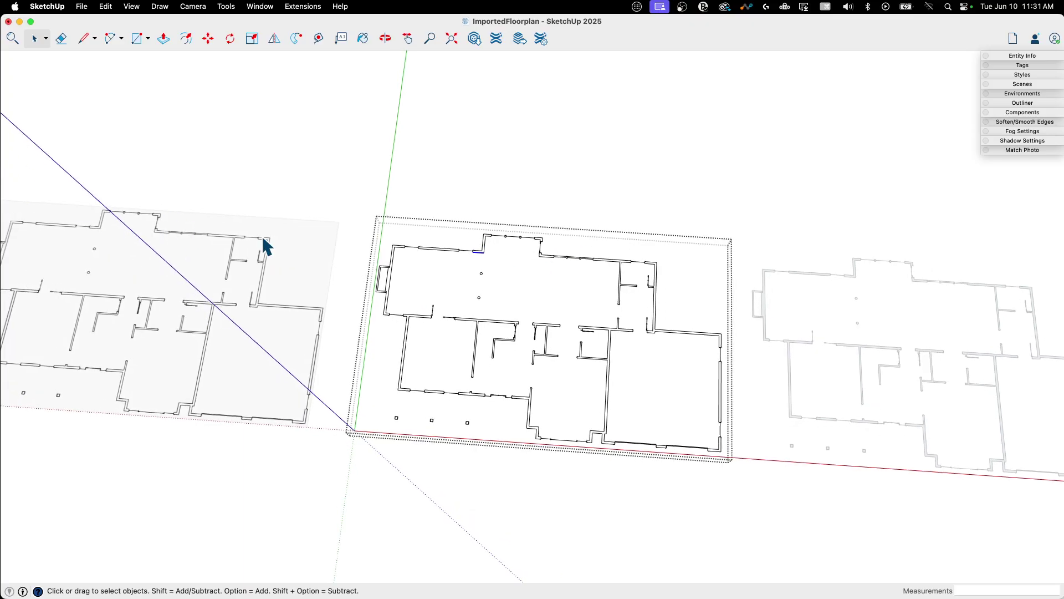
pyautogui.click(524, 285)
pyautogui.click(511, 156)
# Step: Open the filled-wall floor plan group for editing and select individual wall faces along the exterior and the bump-out
pyautogui.hscroll(8, 492, 266)
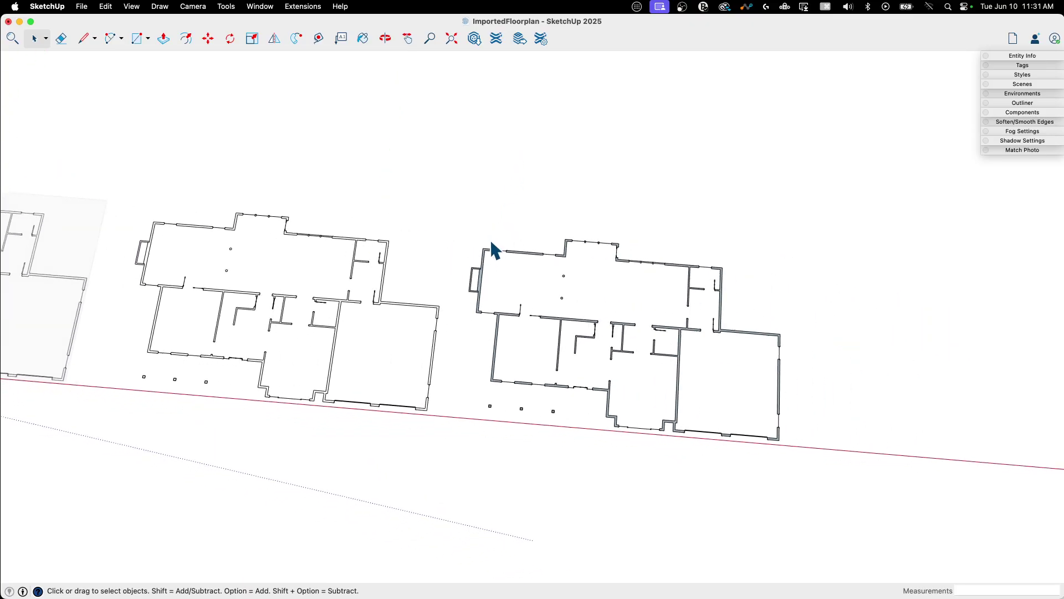
pyautogui.scroll(1, 535, 288)
pyautogui.click(541, 266)
pyautogui.scroll(2, 538, 268)
pyautogui.doubleClick(541, 276)
pyautogui.scroll(3, 527, 249)
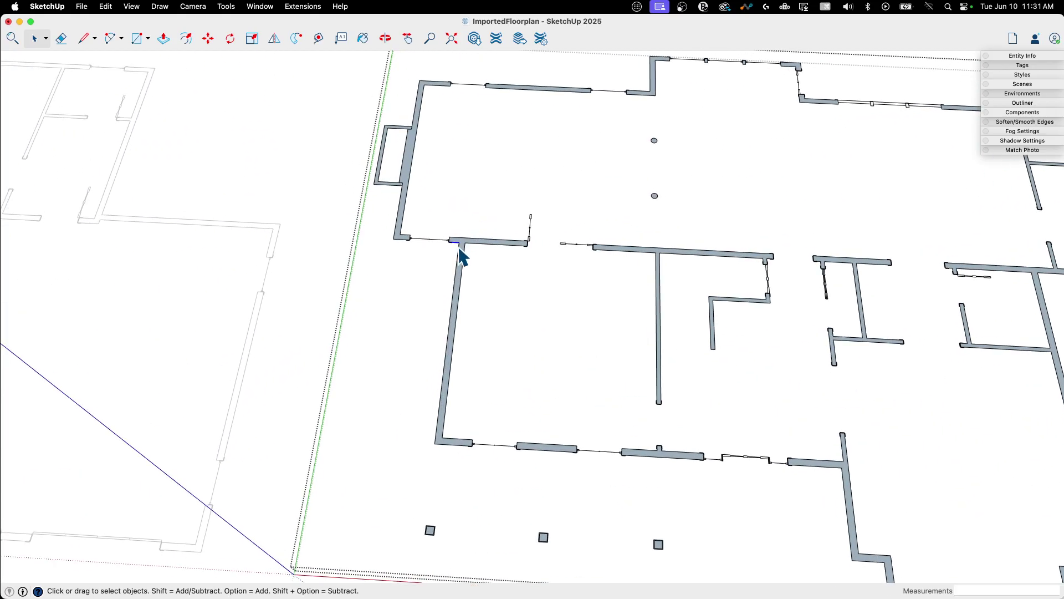
pyautogui.scroll(2, 443, 97)
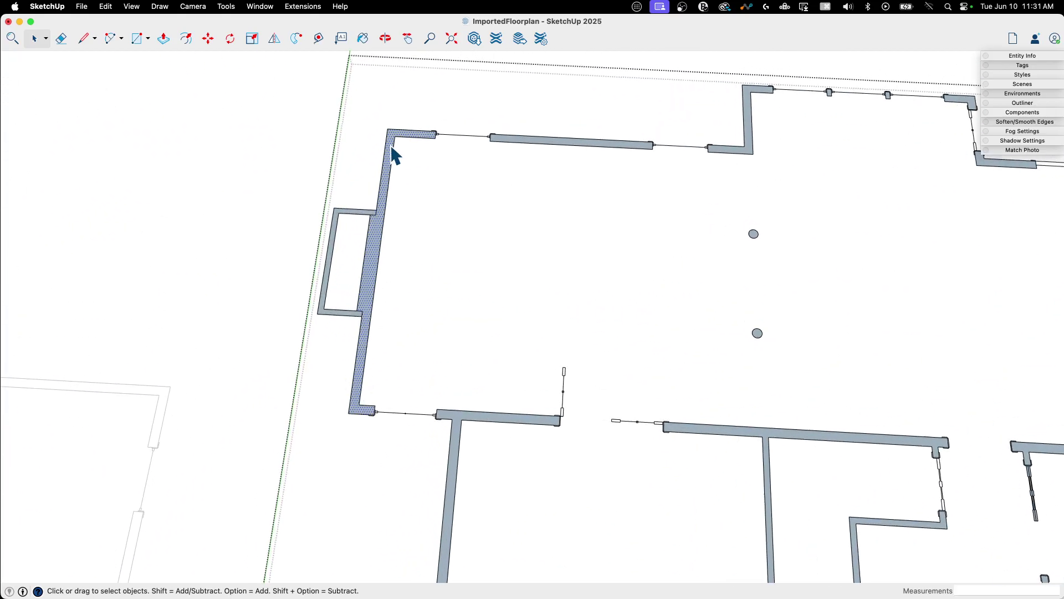
pyautogui.click(739, 152)
pyautogui.scroll(-2, 743, 133)
pyautogui.click(798, 138)
pyautogui.scroll(2, 721, 219)
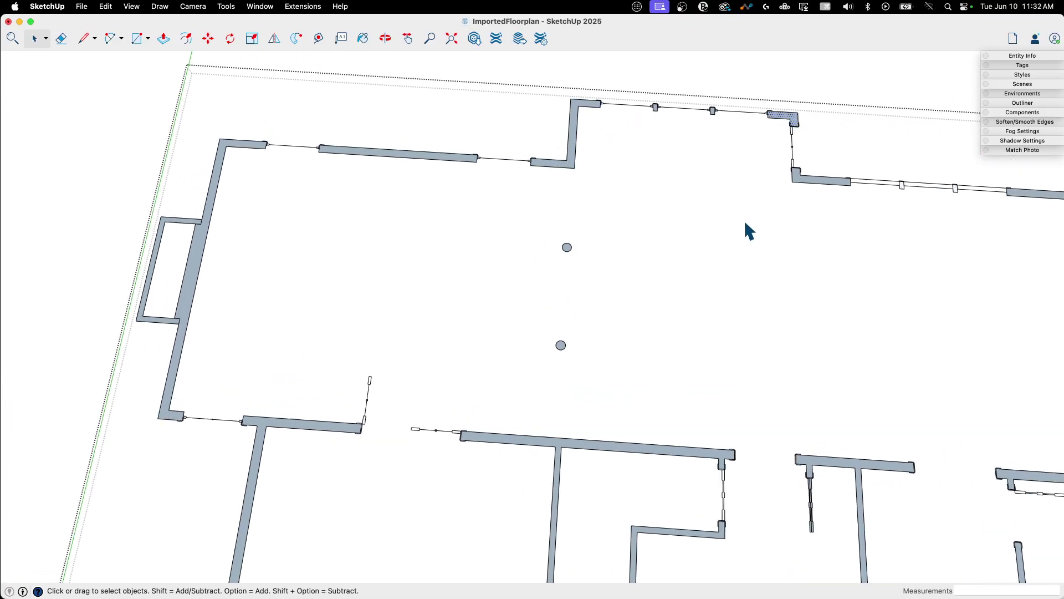
# Step: Examine the window openings and wall ends along the exterior wall of the filled-wall floor plan
pyautogui.scroll(3, 499, 314)
pyautogui.scroll(-2, 351, 261)
pyautogui.scroll(-6, 244, 368)
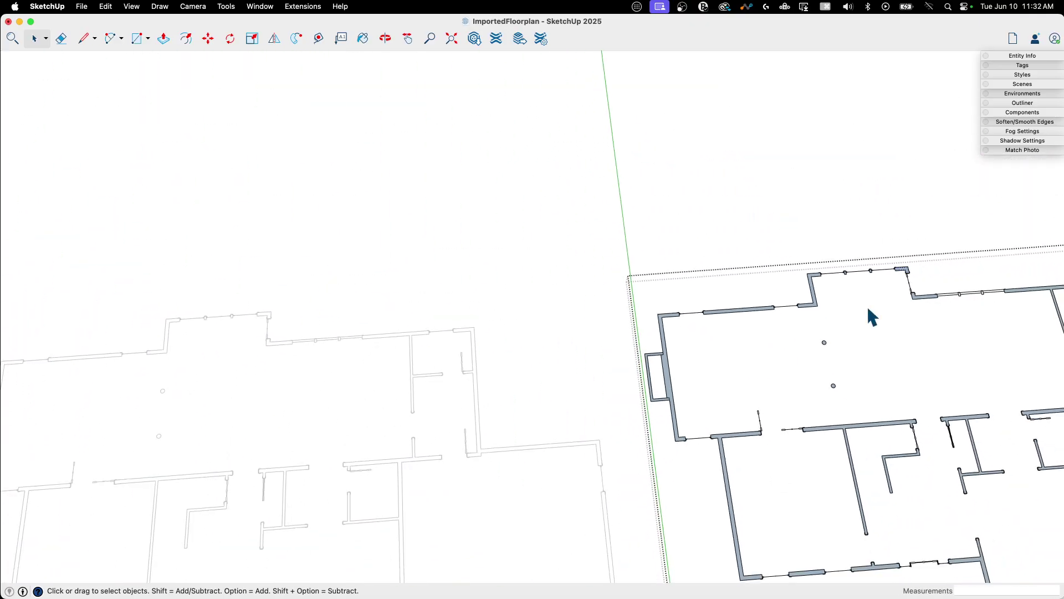
pyautogui.scroll(3, 714, 229)
pyautogui.scroll(3, 634, 171)
pyautogui.scroll(2, 371, 233)
pyautogui.scroll(2, 513, 232)
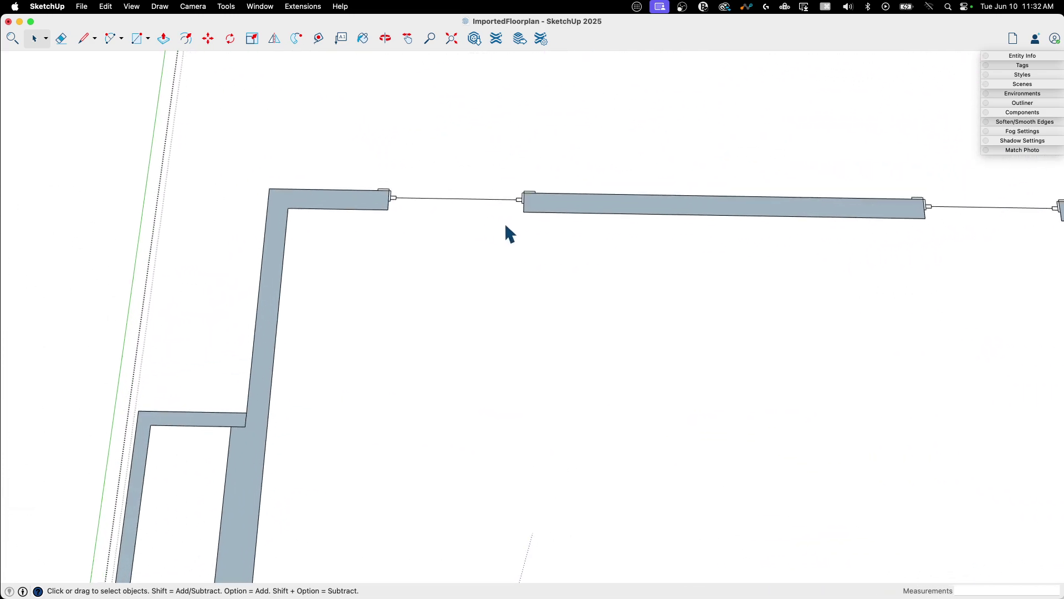
pyautogui.scroll(2, 510, 226)
pyautogui.scroll(-4, 347, 205)
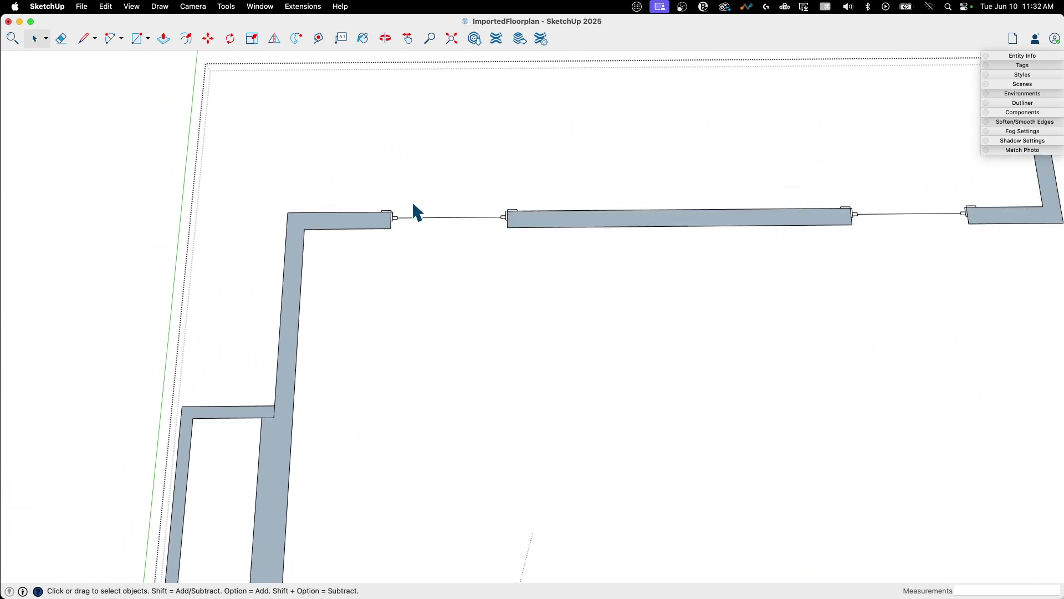
pyautogui.scroll(2, 354, 206)
pyautogui.scroll(-10, 716, 156)
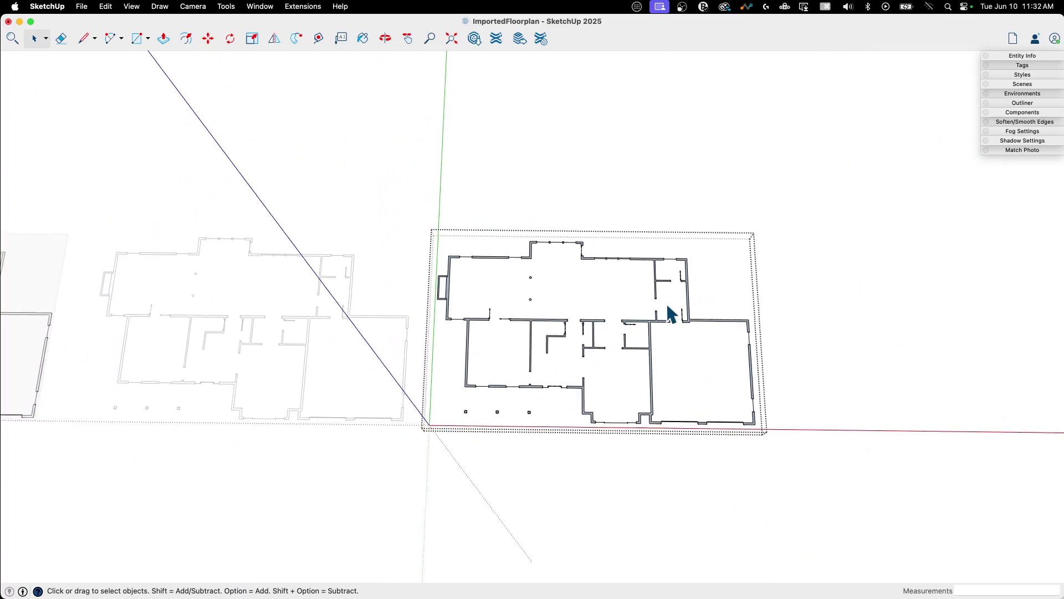
# Step: Examine the overlapping door and trim lines at the interior openings of the filled-wall floor plan, and close the group
pyautogui.scroll(10, 759, 349)
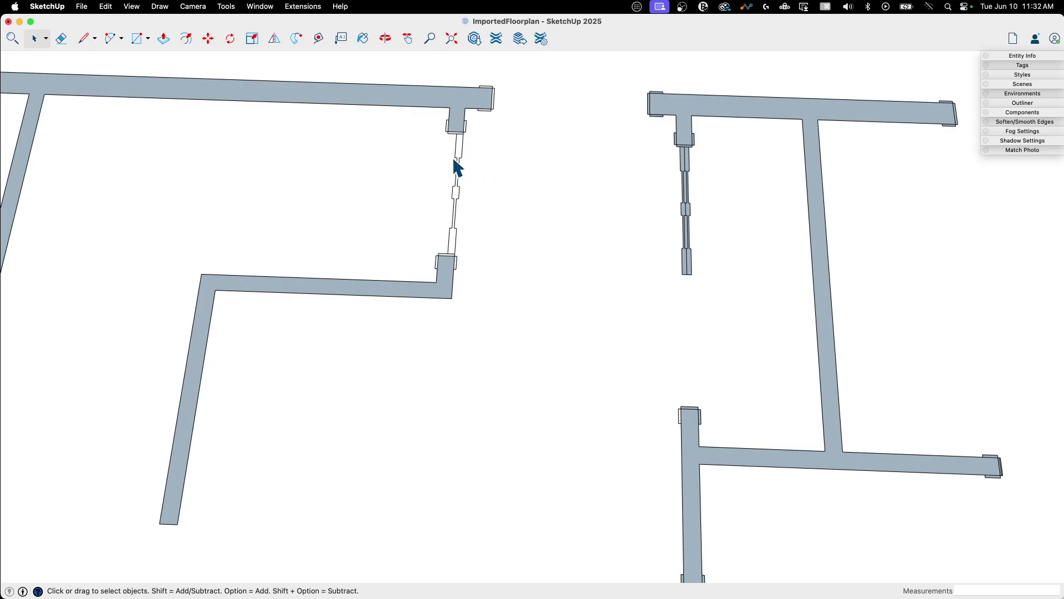
pyautogui.scroll(-8, 484, 255)
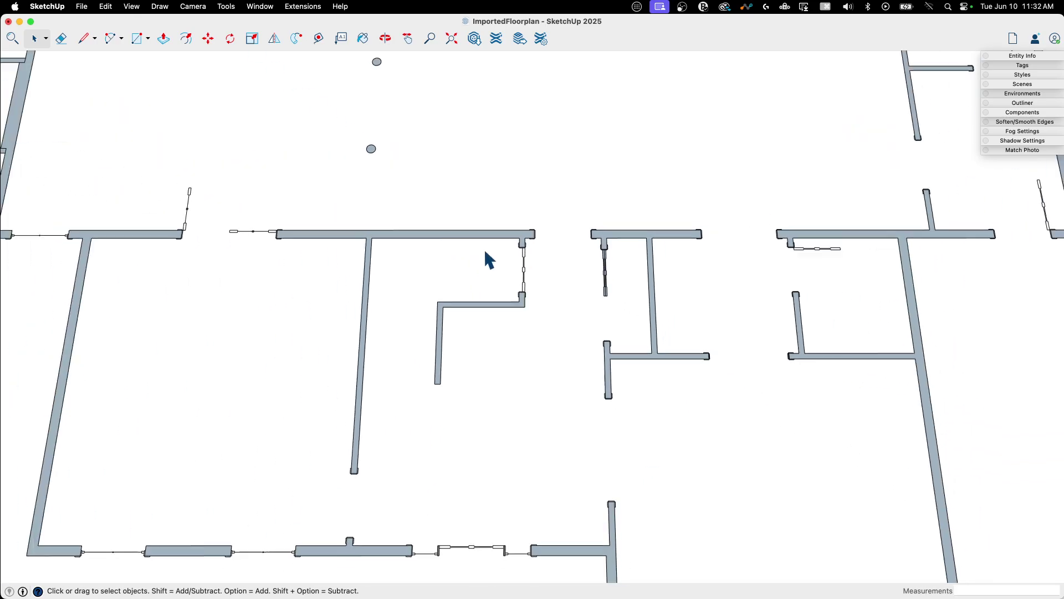
pyautogui.scroll(-10, 484, 252)
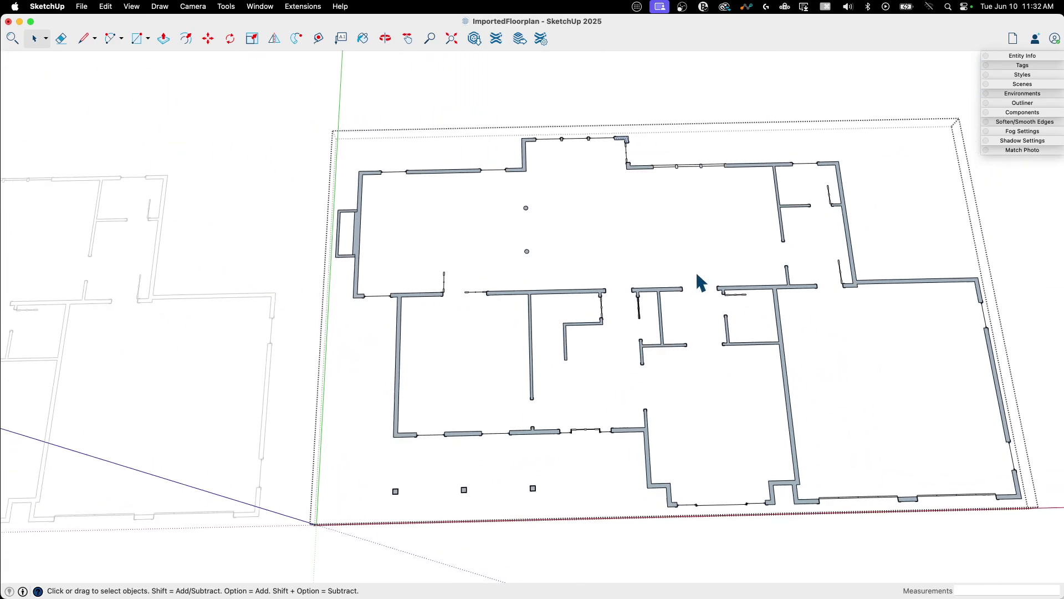
pyautogui.click(485, 154)
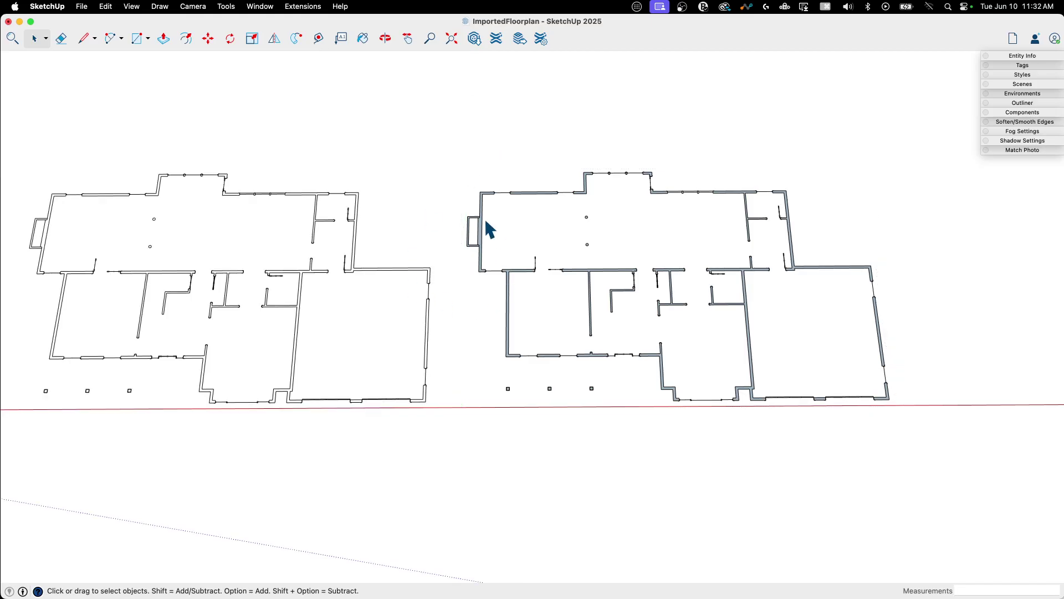
pyautogui.scroll(-3, 485, 217)
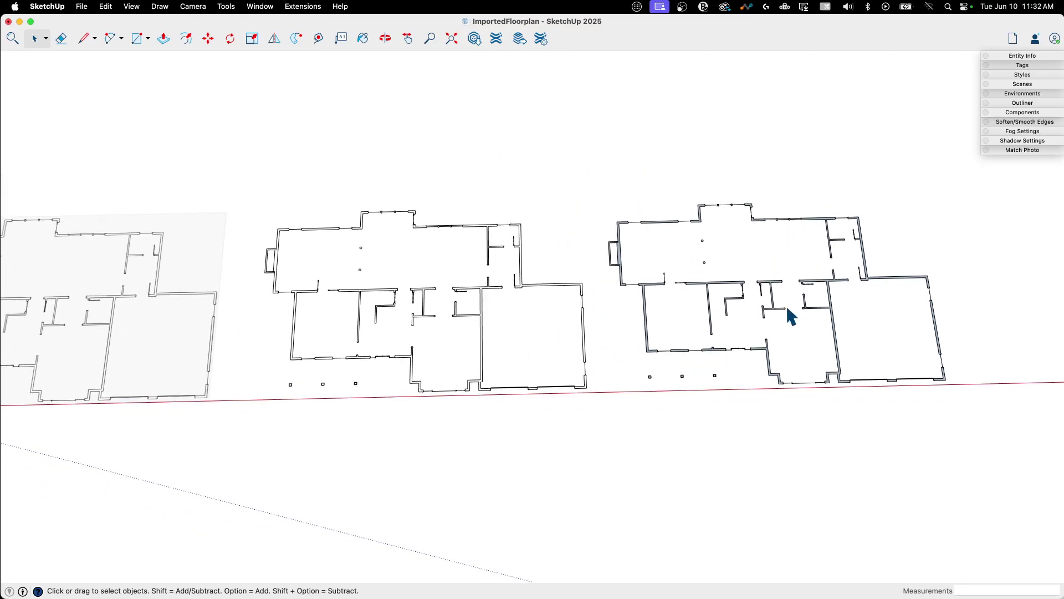
# Step: Open the filled-wall floor plan group for editing and extrude the garage's rear wall face up to 9'
pyautogui.moveTo(429, 272); pyautogui.dragTo(750, 298, button='middle')
pyautogui.scroll(5, 594, 211)
pyautogui.moveTo(595, 211)
pyautogui.mouseDown(button='middle')
pyautogui.moveTo(561, 271)
pyautogui.moveTo(571, 279)
pyautogui.moveTo(730, 179)
pyautogui.mouseUp(button='middle')
pyautogui.moveTo(571, 198); pyautogui.dragTo(485, 265, button='middle')
pyautogui.doubleClick(481, 262)
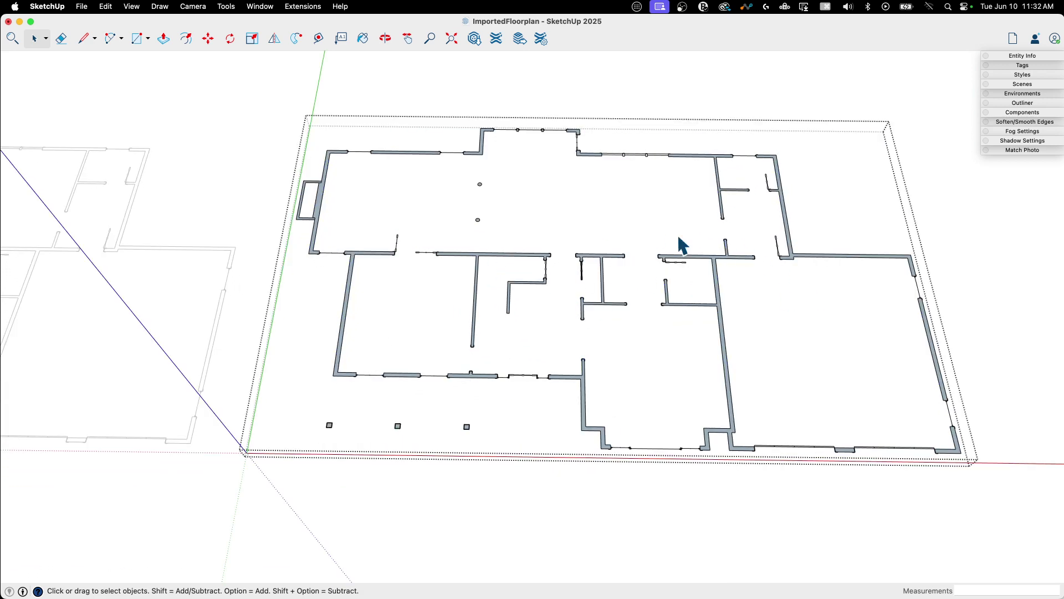
pyautogui.moveTo(863, 258); pyautogui.dragTo(673, 188, button='middle')
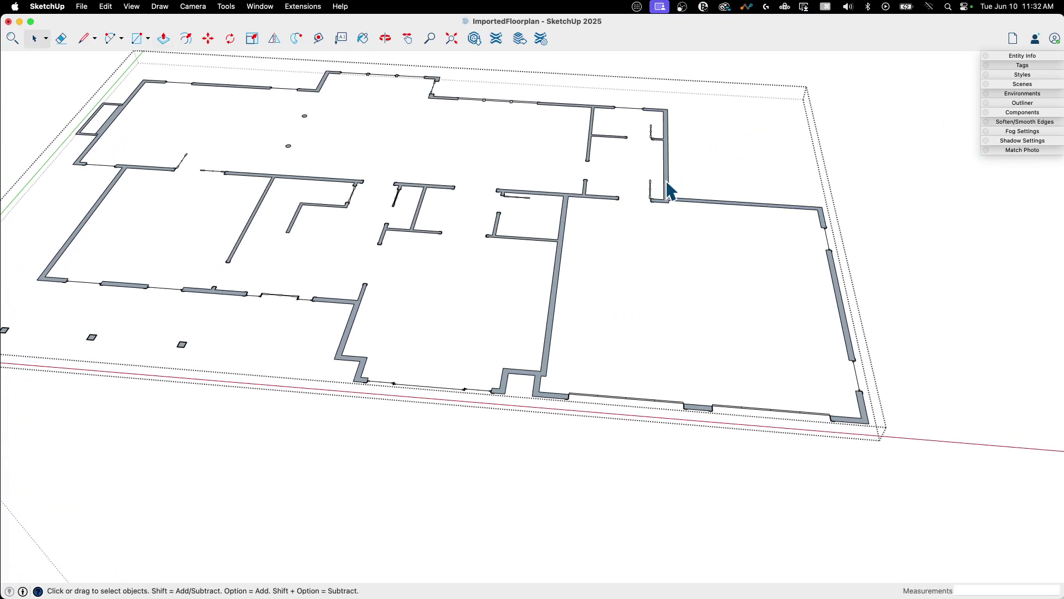
pyautogui.moveTo(667, 195); pyautogui.dragTo(675, 132)
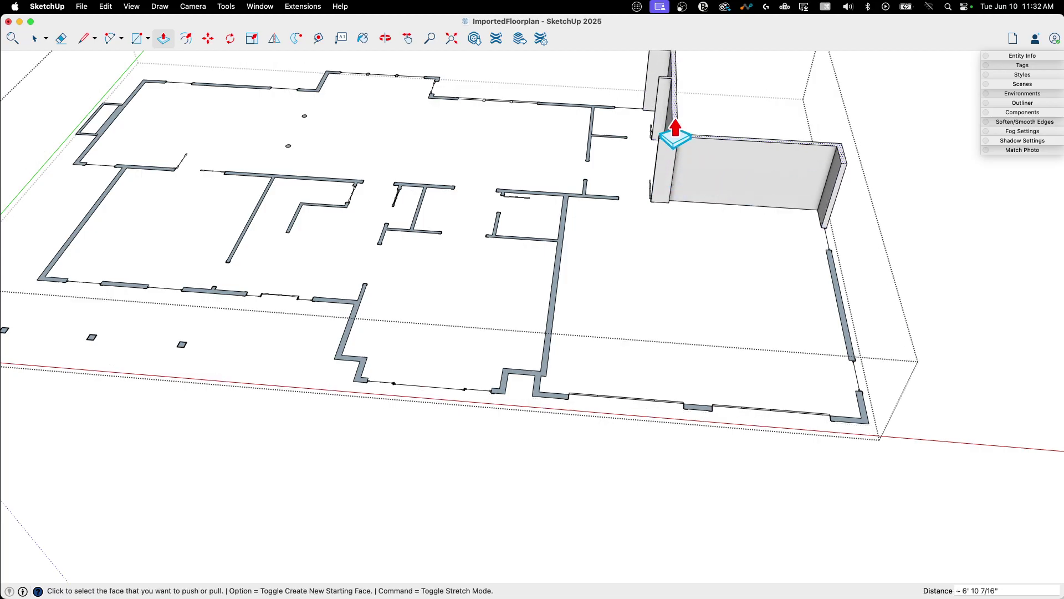
pyautogui.press('Return')
# Step: Extrude the remaining garage wall segments and the adjoining interior wall faces to the same height as the first wall
pyautogui.moveTo(675, 134); pyautogui.dragTo(665, 205, button='middle')
pyautogui.doubleClick(768, 258)
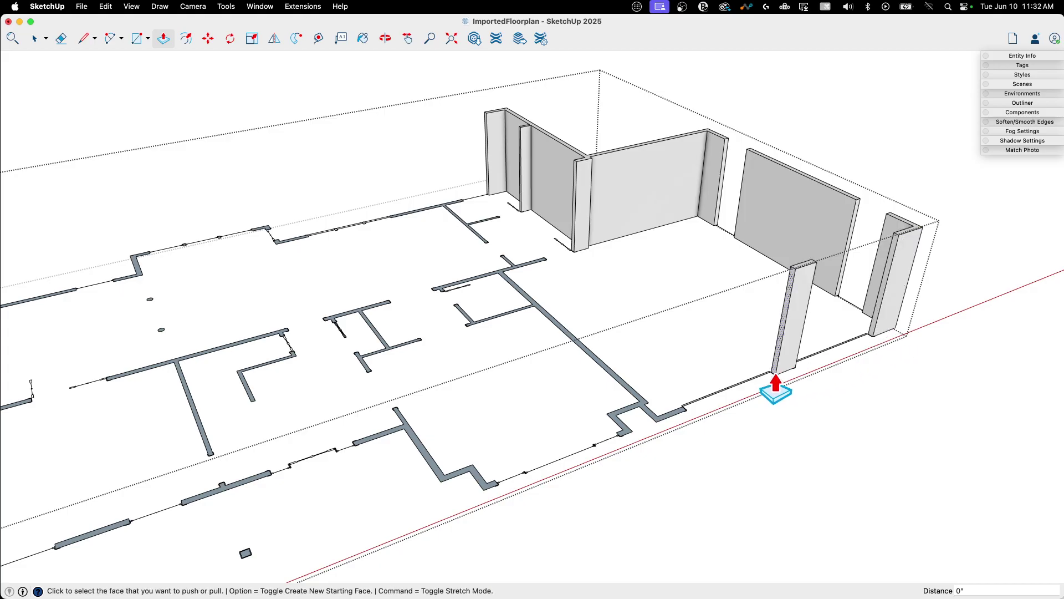
pyautogui.doubleClick(638, 398)
pyautogui.moveTo(499, 318); pyautogui.dragTo(447, 302, button='middle')
pyautogui.moveTo(416, 350); pyautogui.dragTo(510, 327, button='middle')
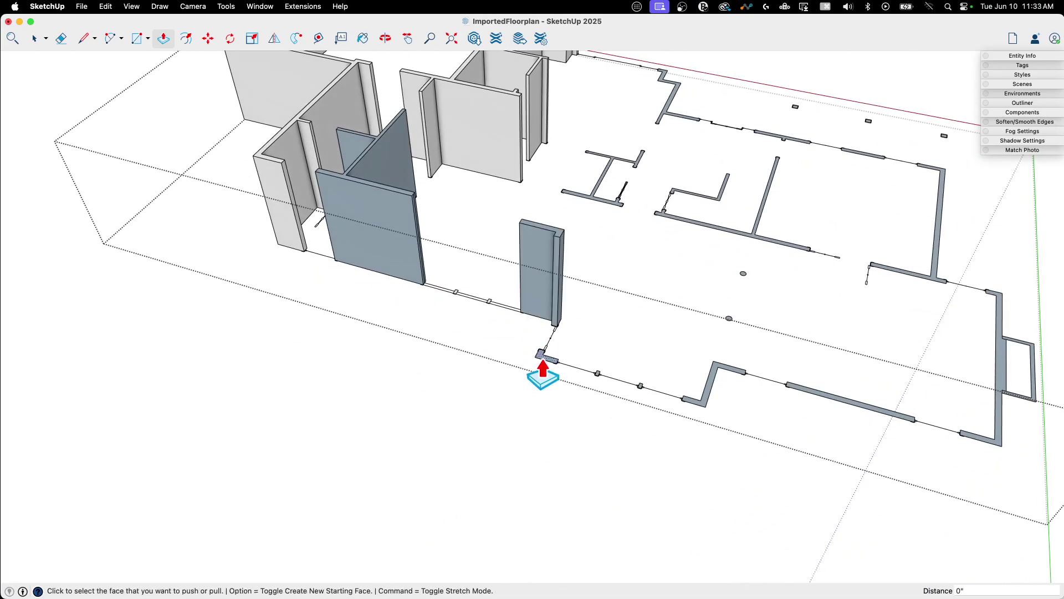
# Step: Extrude the bump-out posts and corner, the rear exterior wall segments and the fireplace projection to the same height
pyautogui.doubleClick(597, 375)
pyautogui.scroll(5, 613, 402)
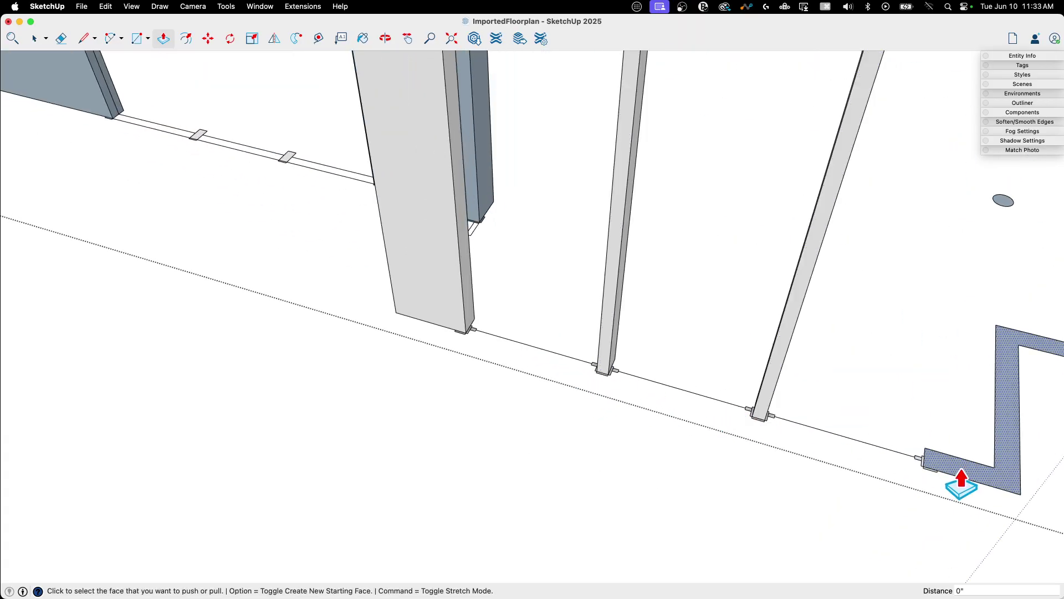
pyautogui.scroll(-10, 965, 482)
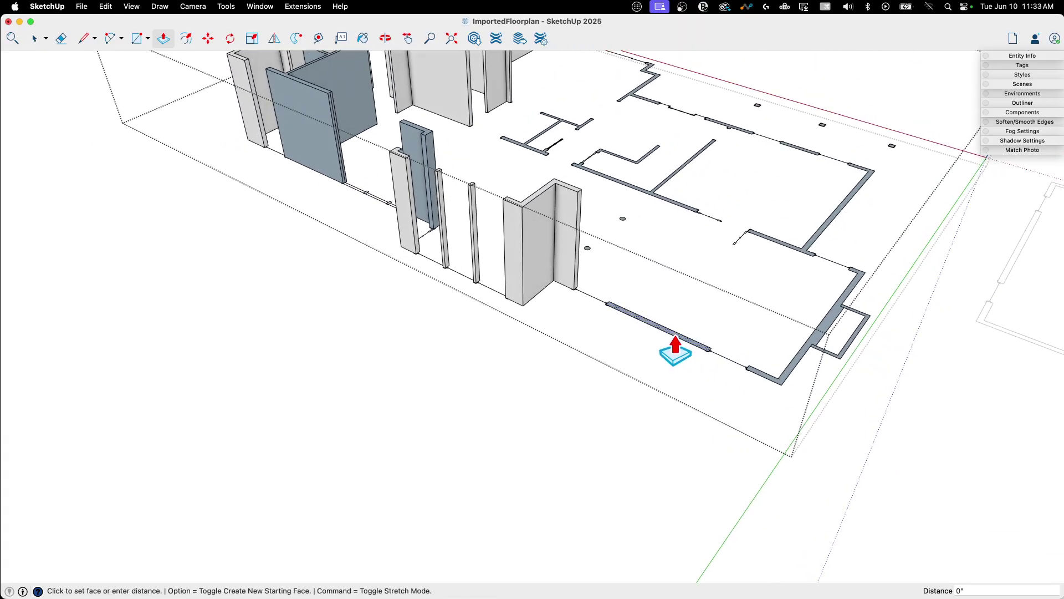
pyautogui.doubleClick(676, 348)
pyautogui.doubleClick(794, 378)
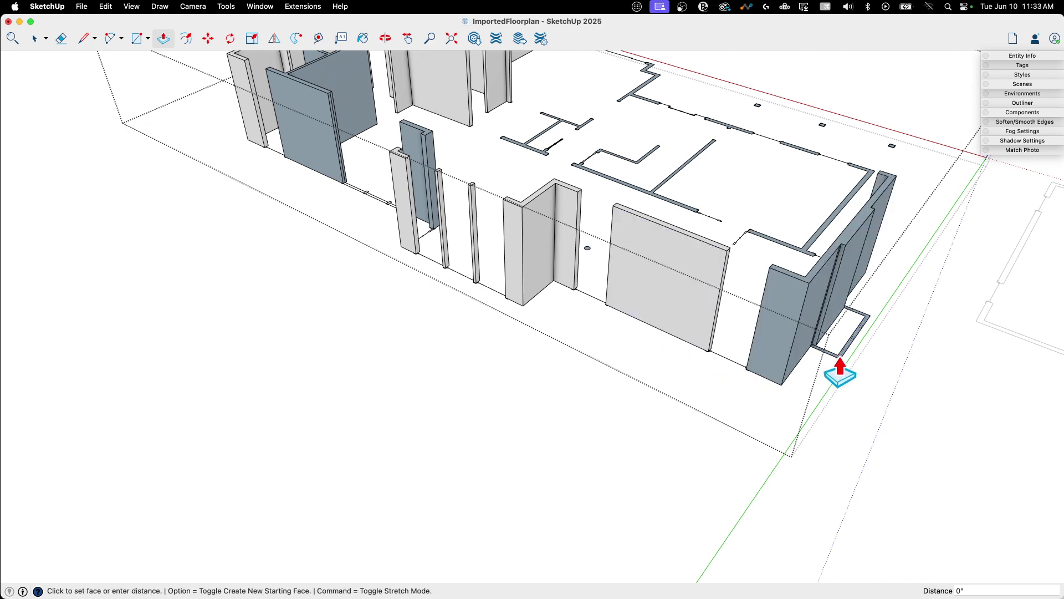
pyautogui.doubleClick(841, 358)
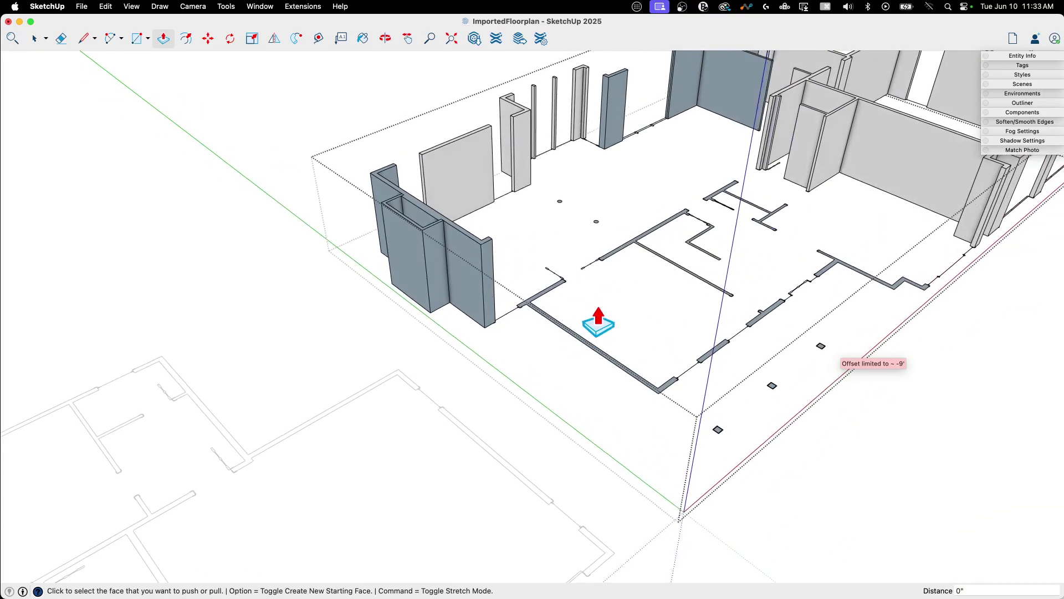
# Step: Extrude the front exterior wall segments, the three porch posts and the front corner wall to the same height
pyautogui.moveTo(626, 310); pyautogui.dragTo(568, 252, button='middle')
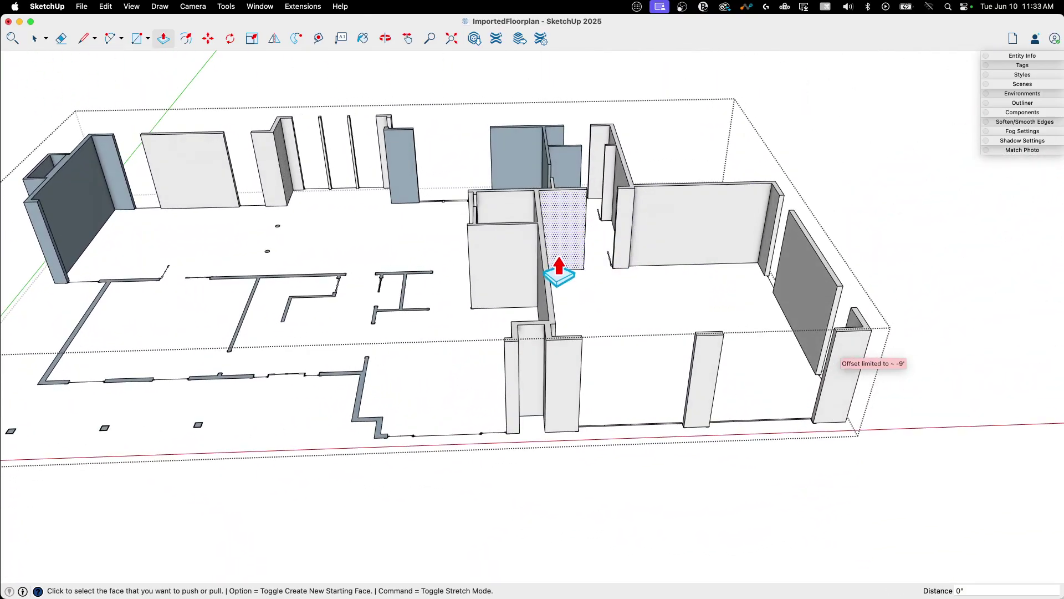
pyautogui.moveTo(657, 328); pyautogui.dragTo(516, 377, button='middle')
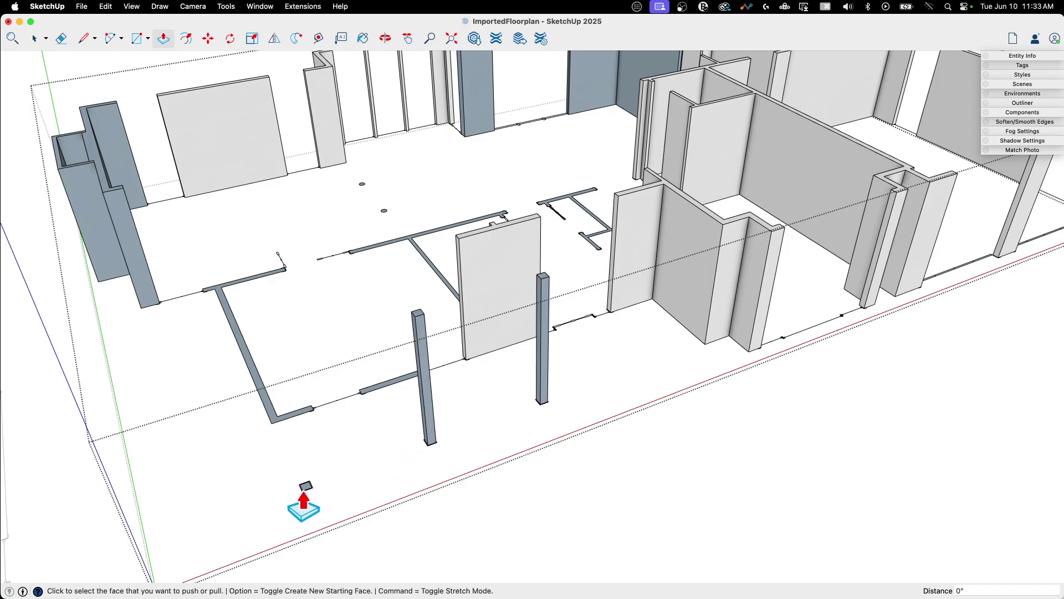
pyautogui.scroll(5, 499, 404)
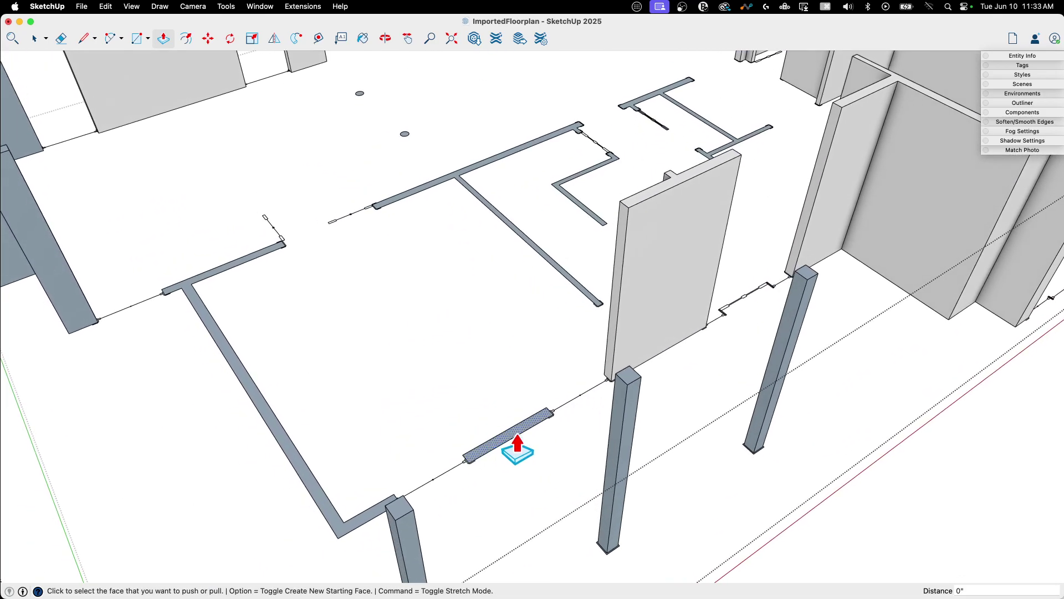
pyautogui.doubleClick(316, 500)
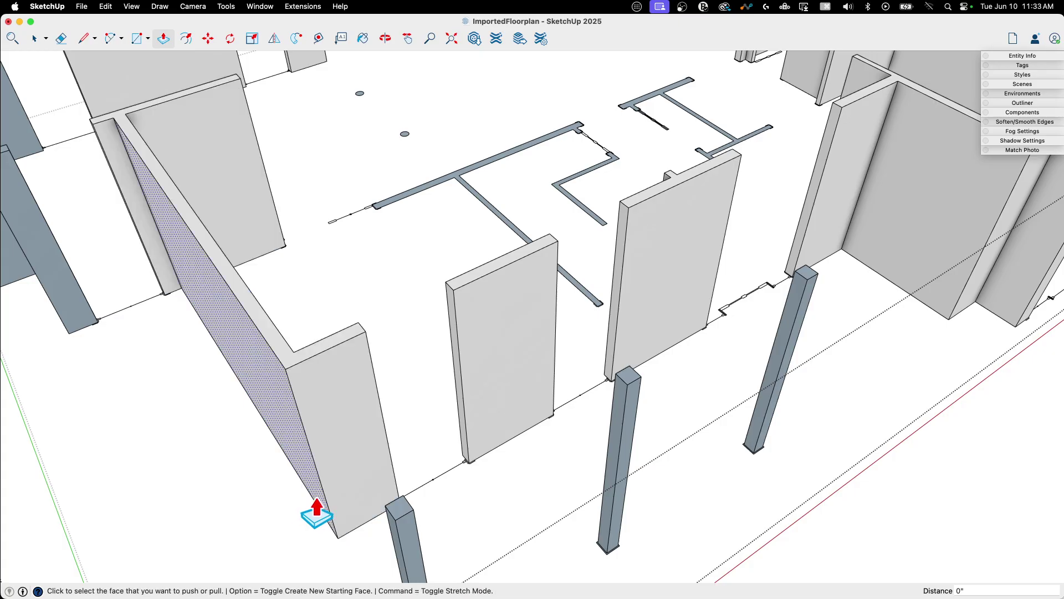
# Step: Extrude the remaining interior partition faces, including the long T-shaped wall and the closet walls, to the same height
pyautogui.moveTo(318, 496); pyautogui.dragTo(340, 460, button='middle')
pyautogui.scroll(4, 437, 306)
pyautogui.doubleClick(445, 270)
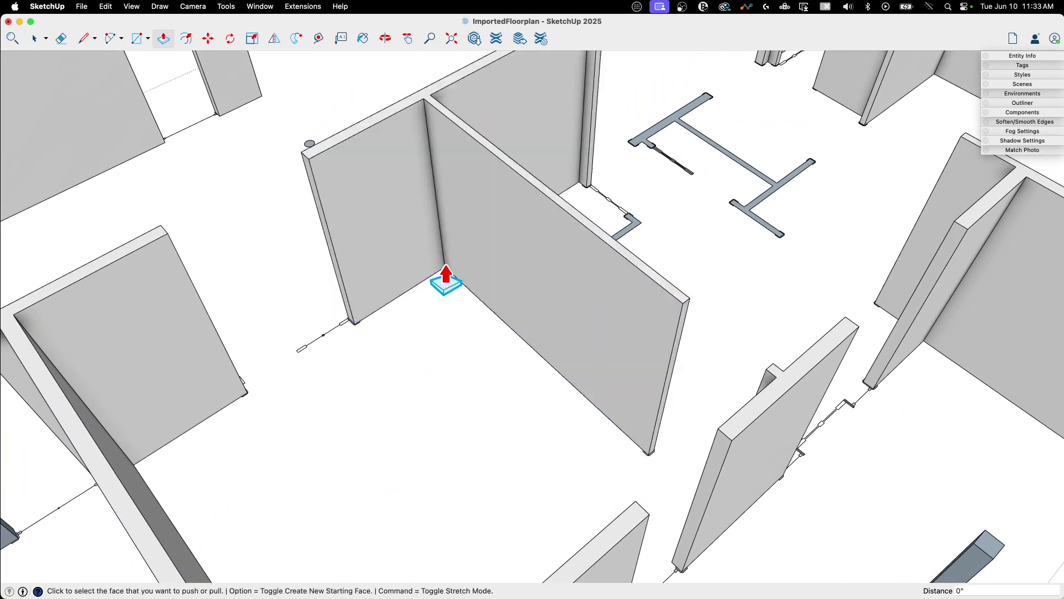
pyautogui.moveTo(670, 302); pyautogui.dragTo(591, 331, button='middle')
pyautogui.doubleClick(602, 275)
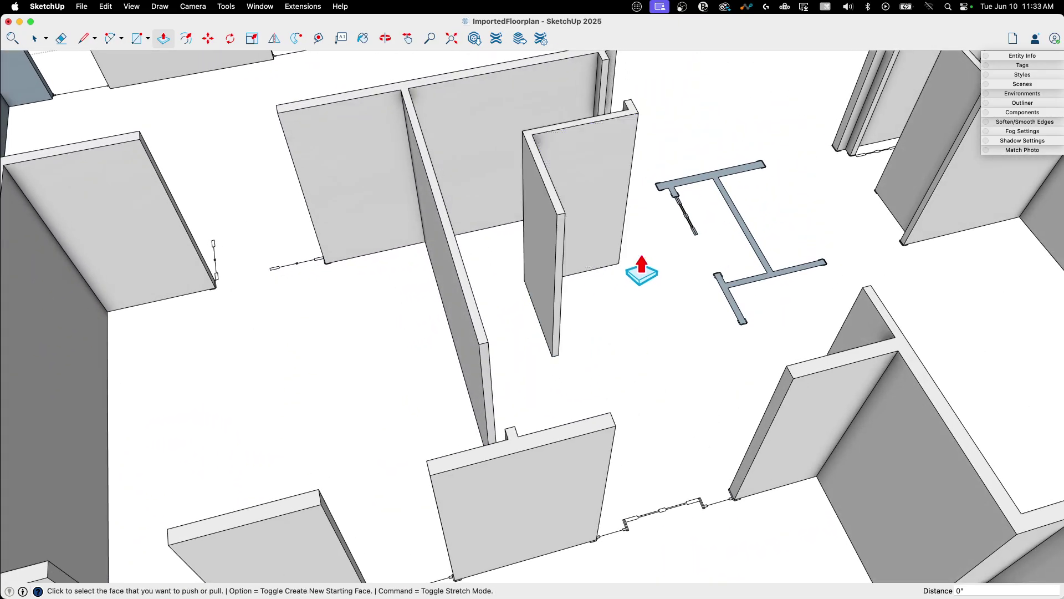
pyautogui.scroll(-10, 715, 402)
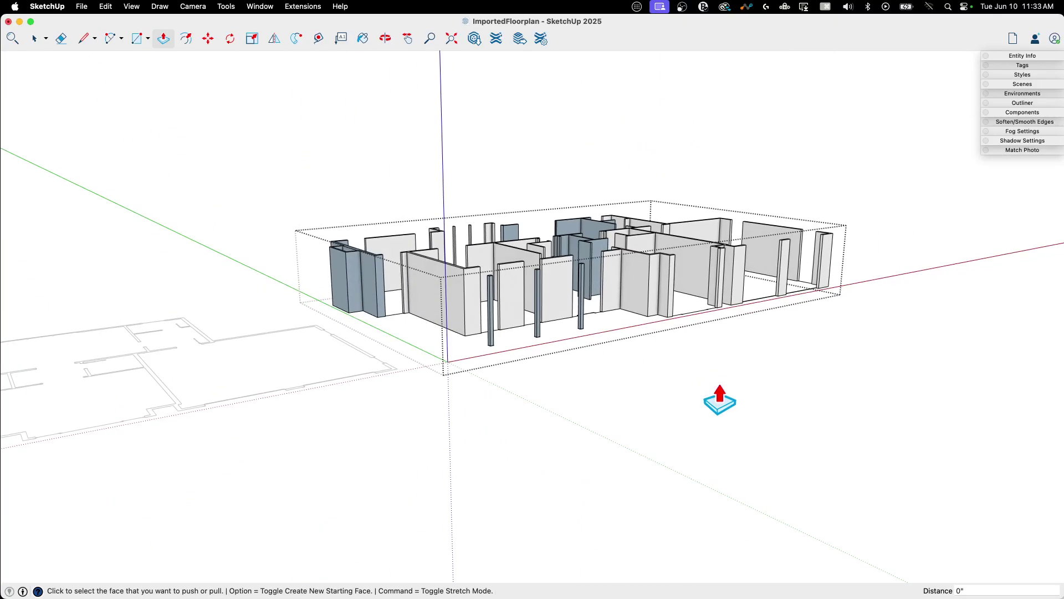
# Step: Reverse one face of the blue partition adjoining the rear exterior wall and orient its connected faces to match
pyautogui.press('space')
pyautogui.scroll(3, 559, 318)
pyautogui.moveTo(541, 291); pyautogui.dragTo(637, 301, button='middle')
pyautogui.scroll(3, 598, 287)
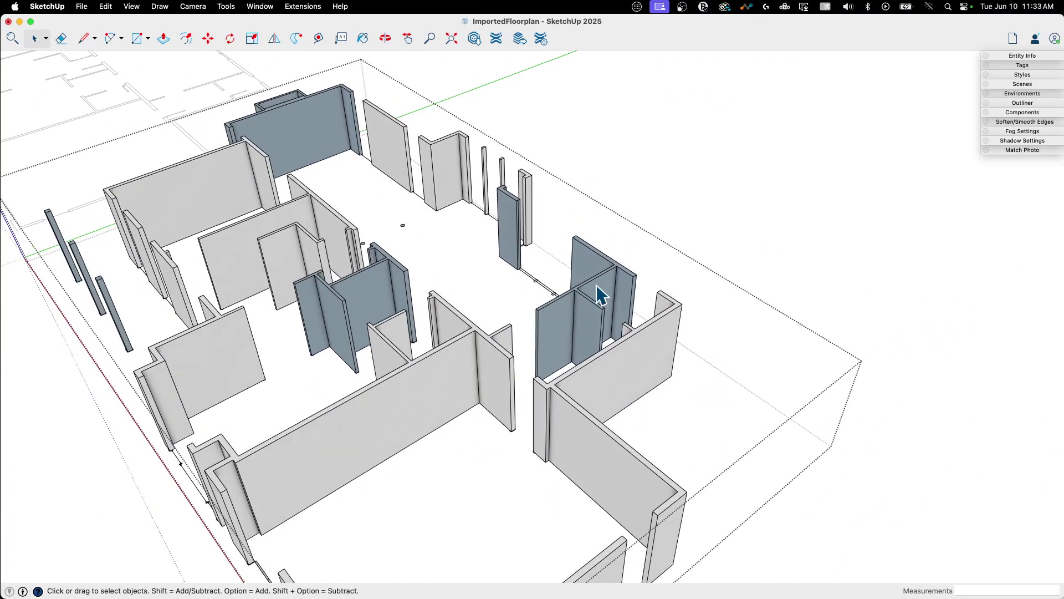
pyautogui.scroll(3, 599, 287)
pyautogui.scroll(2, 625, 316)
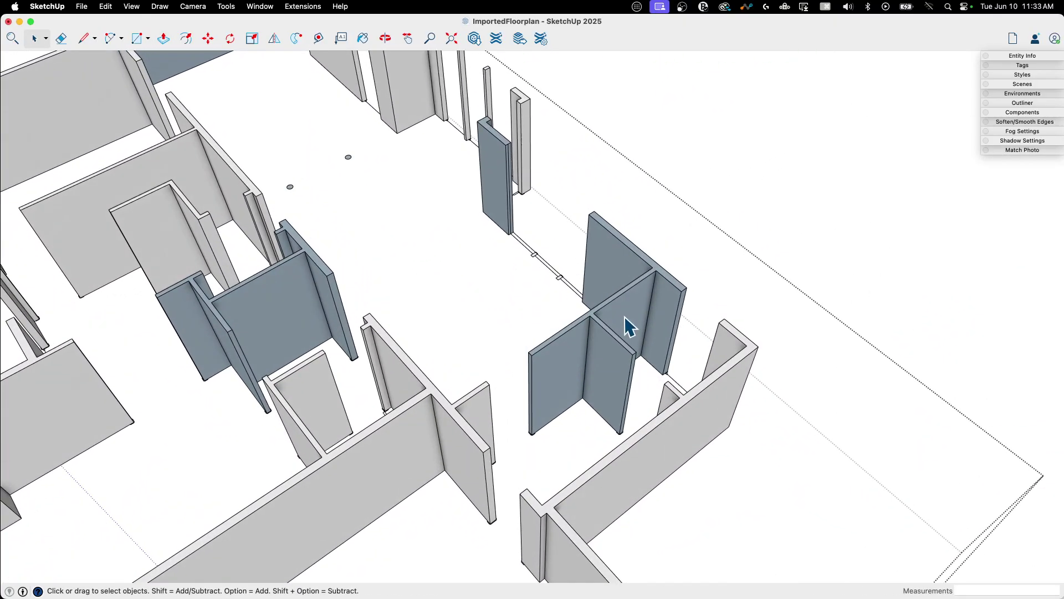
pyautogui.moveTo(624, 316); pyautogui.dragTo(516, 228, button='middle')
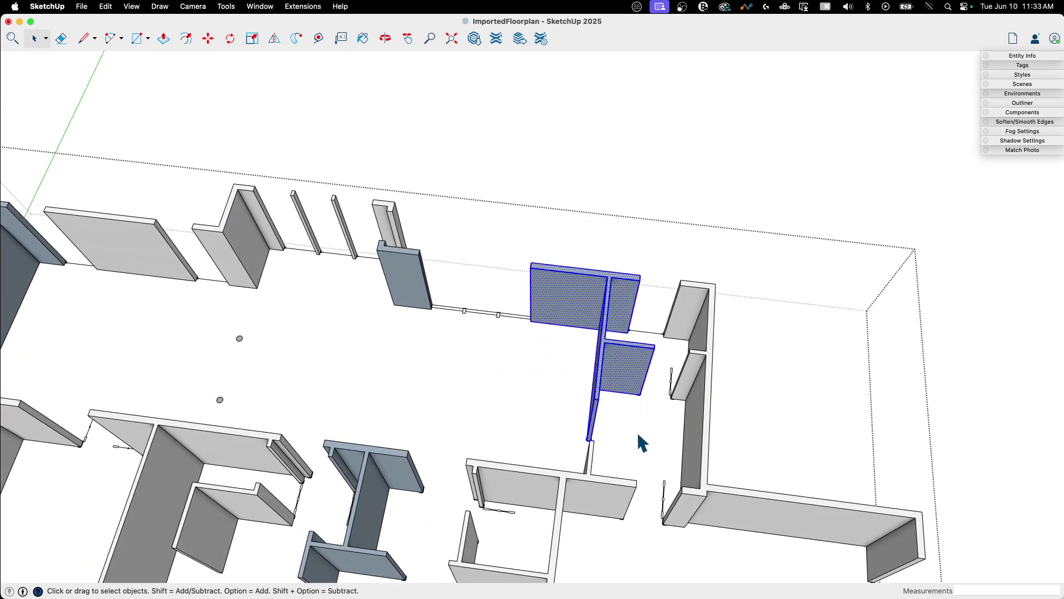
pyautogui.scroll(4, 635, 430)
pyautogui.rightClick(628, 353)
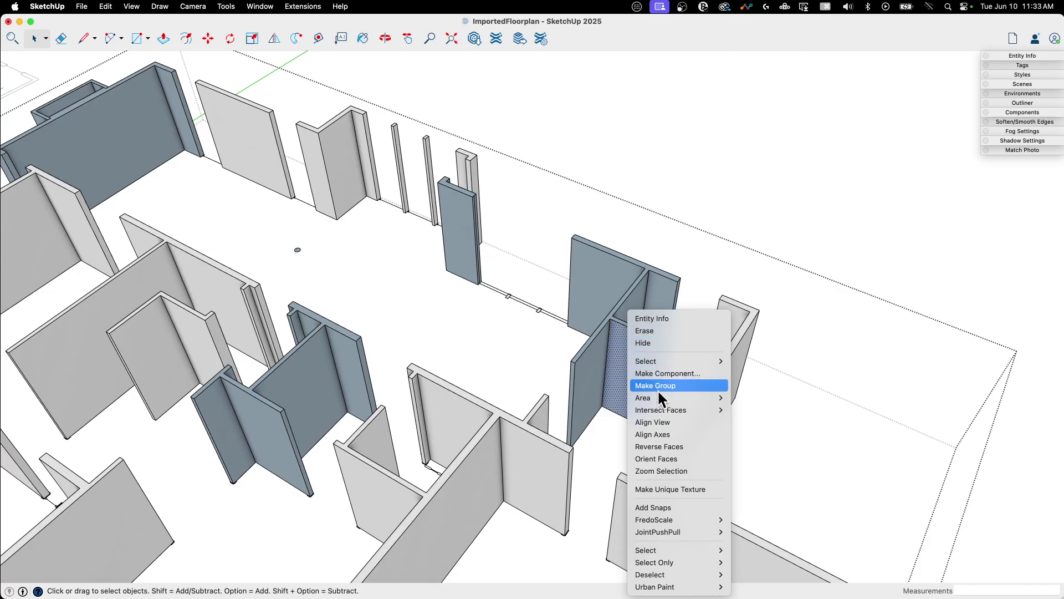
pyautogui.click(690, 446)
pyautogui.rightClick(640, 360)
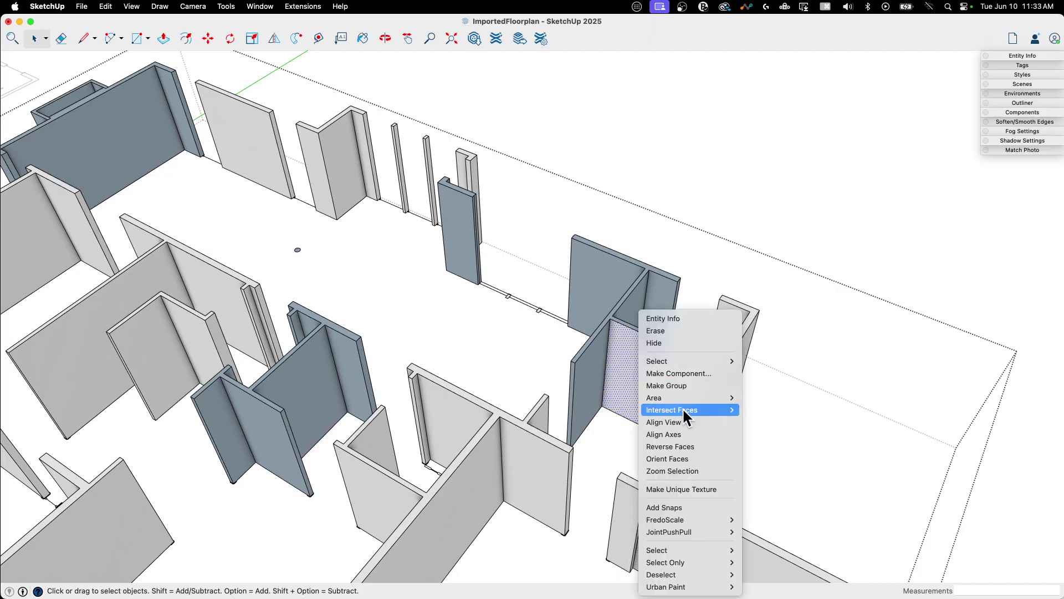
pyautogui.click(697, 458)
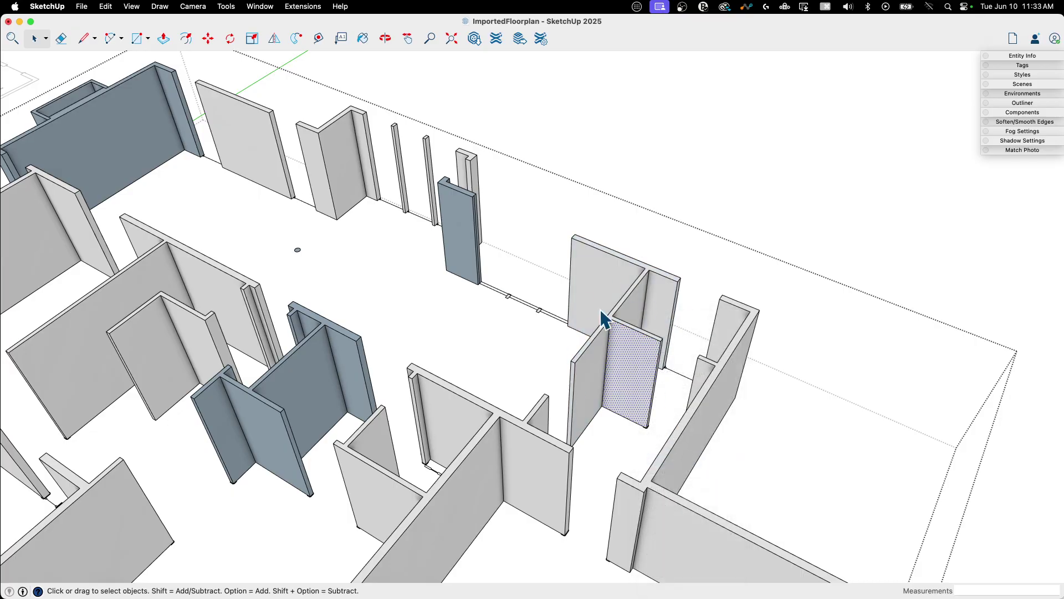
# Step: Try to orient the faces of the short blue wall beside the bump-out and inspect that wall up close
pyautogui.scroll(3, 591, 327)
pyautogui.rightClick(617, 303)
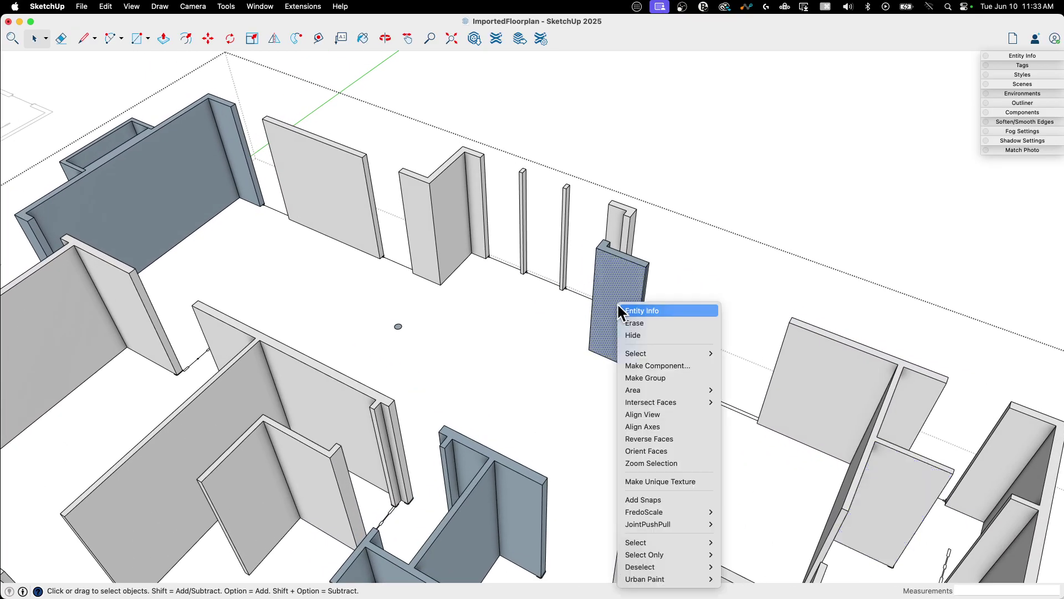
pyautogui.click(685, 453)
pyautogui.moveTo(697, 268); pyautogui.dragTo(526, 337, button='middle')
pyautogui.moveTo(605, 369); pyautogui.dragTo(604, 370)
pyautogui.moveTo(605, 371); pyautogui.dragTo(559, 328, button='middle')
pyautogui.scroll(8, 591, 369)
pyautogui.moveTo(591, 369); pyautogui.dragTo(613, 356, button='middle')
pyautogui.scroll(3, 628, 299)
pyautogui.moveTo(629, 296); pyautogui.dragTo(571, 286, button='middle')
pyautogui.scroll(-5, 538, 381)
pyautogui.scroll(-5, 572, 333)
# Step: Select all of the short blue wall beside the bump-out and reverse its faces
pyautogui.click(572, 286)
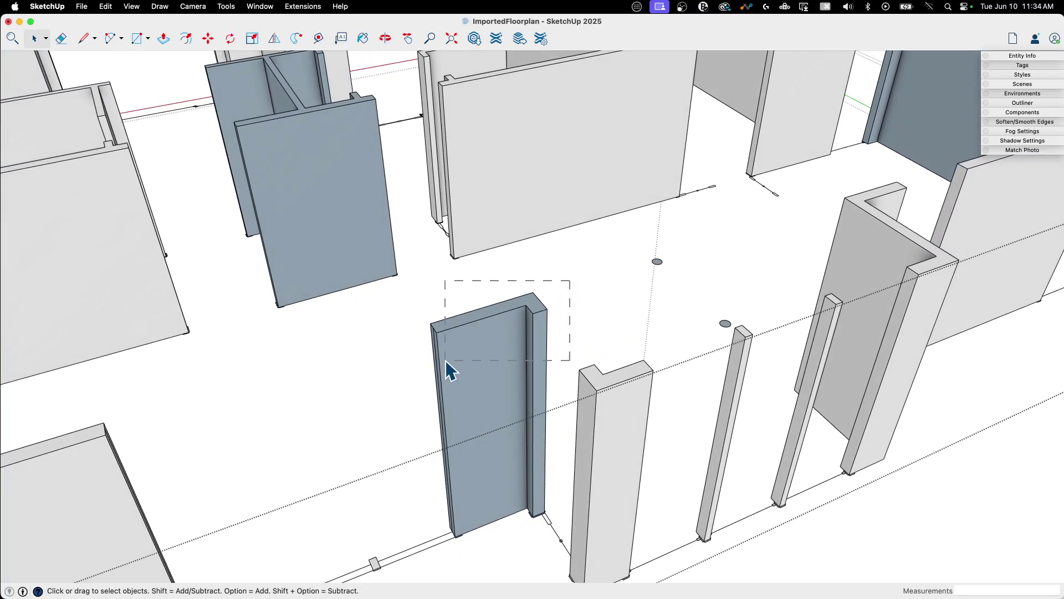
pyautogui.moveTo(417, 377); pyautogui.dragTo(417, 377)
pyautogui.moveTo(418, 377); pyautogui.dragTo(485, 400, button='middle')
pyautogui.rightClick(487, 399)
pyautogui.click(532, 454)
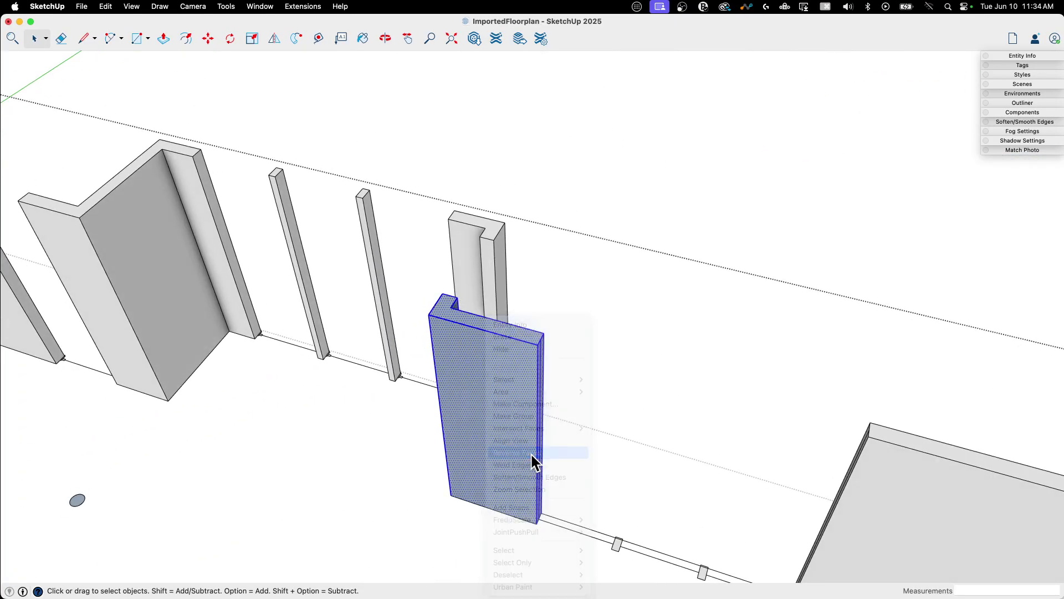
# Step: Select the entire exterior wall with the fireplace projection and reverse its faces
pyautogui.moveTo(533, 459); pyautogui.dragTo(556, 363, button='middle')
pyautogui.scroll(-5, 398, 326)
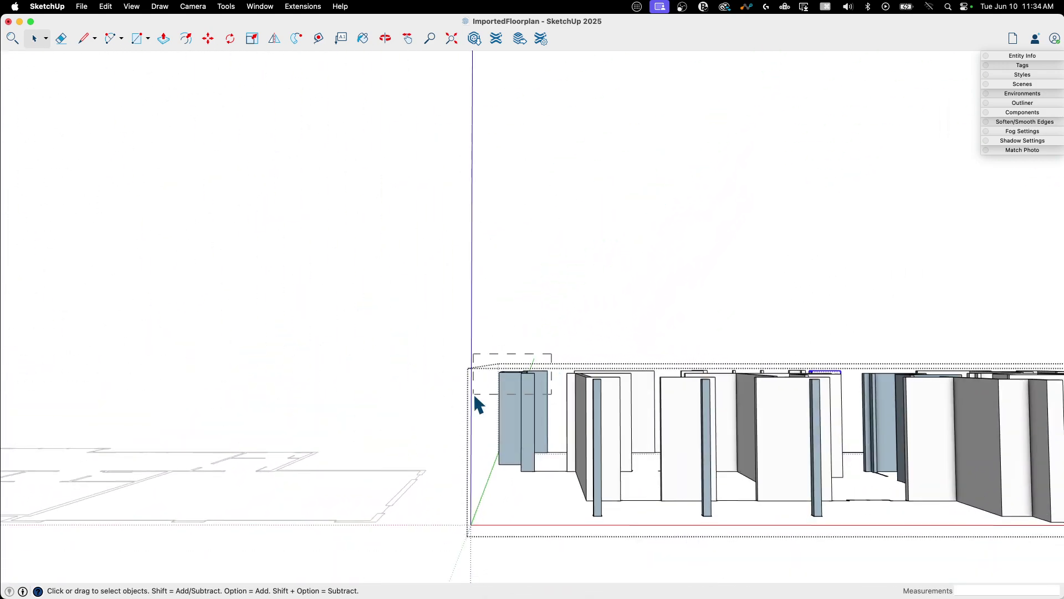
pyautogui.moveTo(474, 395); pyautogui.dragTo(472, 397)
pyautogui.moveTo(511, 381); pyautogui.dragTo(523, 397, button='middle')
pyautogui.rightClick(523, 397)
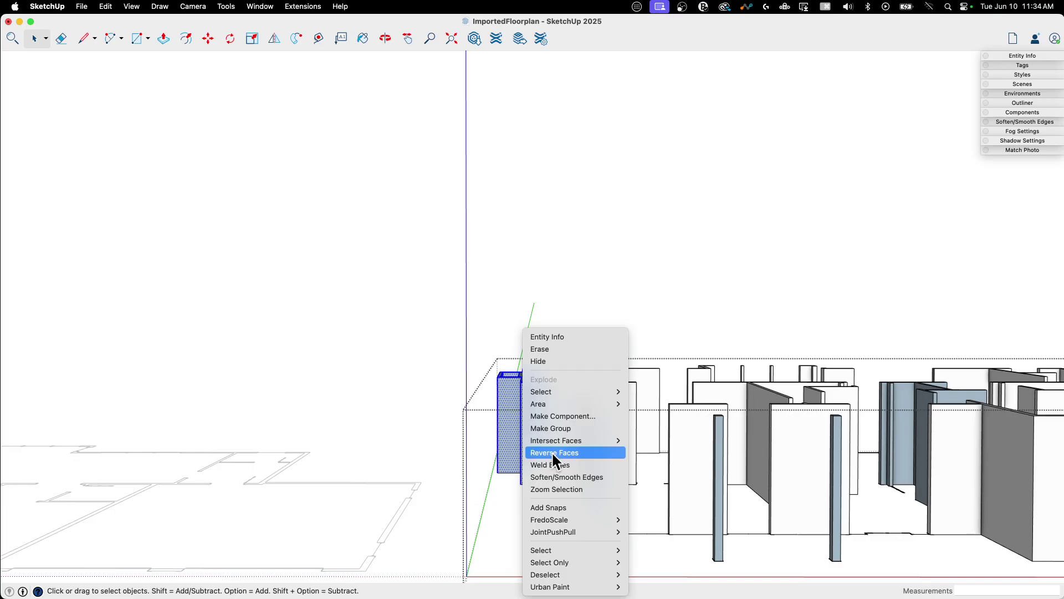
pyautogui.click(554, 454)
# Step: Reverse one face of the blue freestanding partition in the middle of the plan and orient its connected faces
pyautogui.moveTo(551, 452)
pyautogui.mouseDown(button='middle')
pyautogui.moveTo(687, 415)
pyautogui.moveTo(672, 416)
pyautogui.moveTo(625, 352)
pyautogui.moveTo(617, 368)
pyautogui.moveTo(592, 347)
pyautogui.moveTo(579, 428)
pyautogui.moveTo(616, 444)
pyautogui.mouseUp(button='middle')
pyautogui.scroll(3, 672, 417)
pyautogui.rightClick(616, 445)
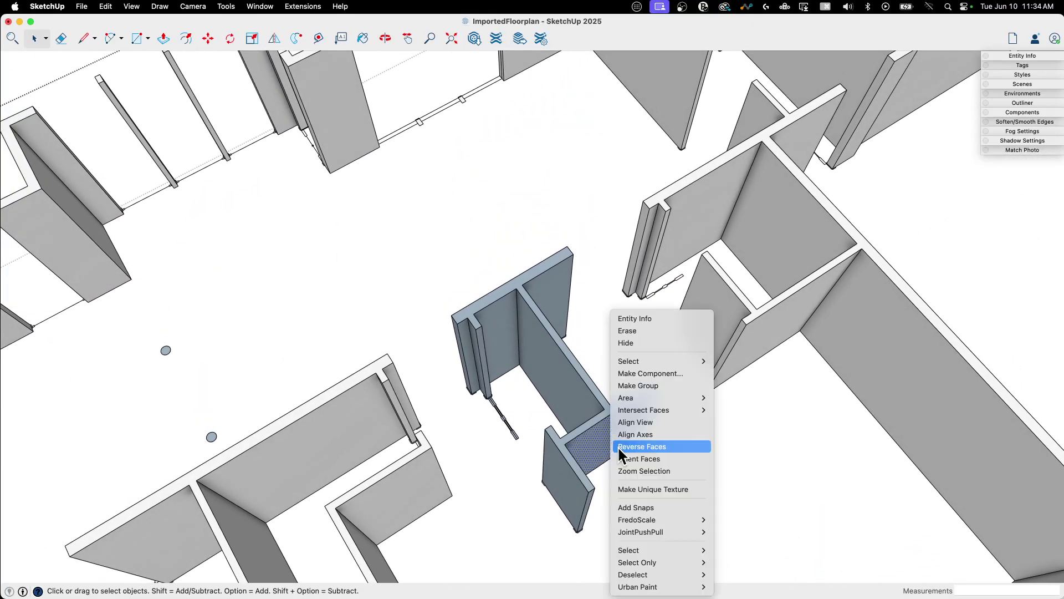
pyautogui.click(663, 447)
pyautogui.rightClick(588, 435)
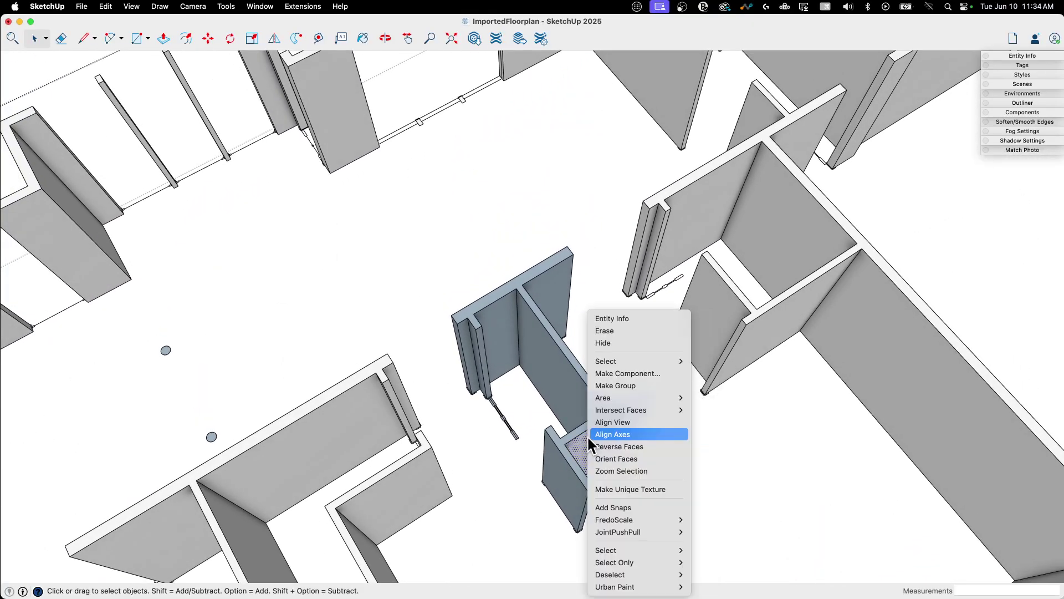
pyautogui.click(635, 470)
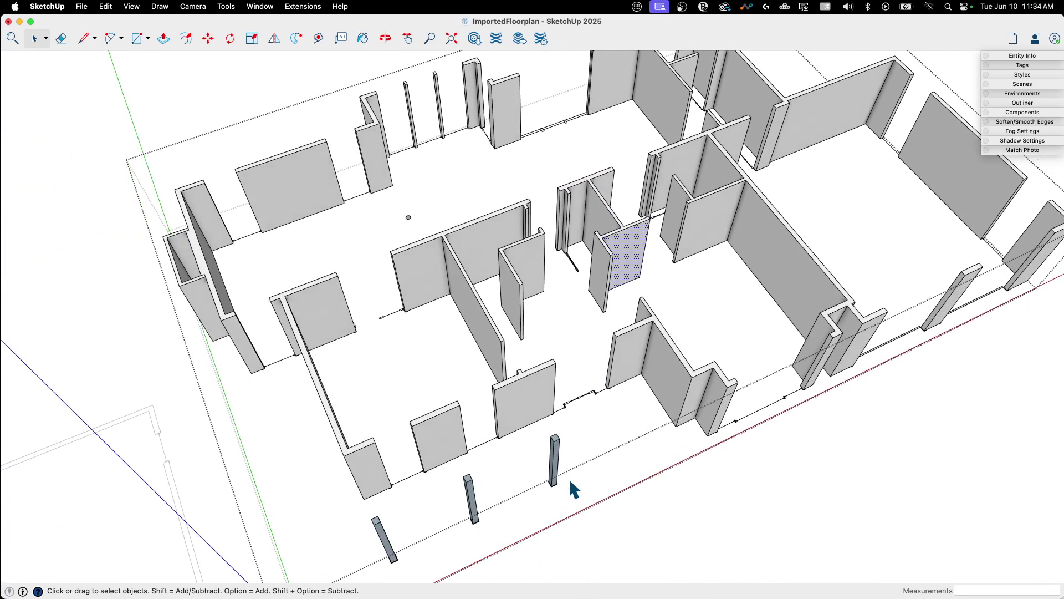
# Step: Select the three porch posts together, reverse their faces and close the floor plan group
pyautogui.moveTo(571, 482); pyautogui.dragTo(800, 230, button='middle')
pyautogui.moveTo(844, 178); pyautogui.dragTo(415, 150)
pyautogui.rightClick(614, 166)
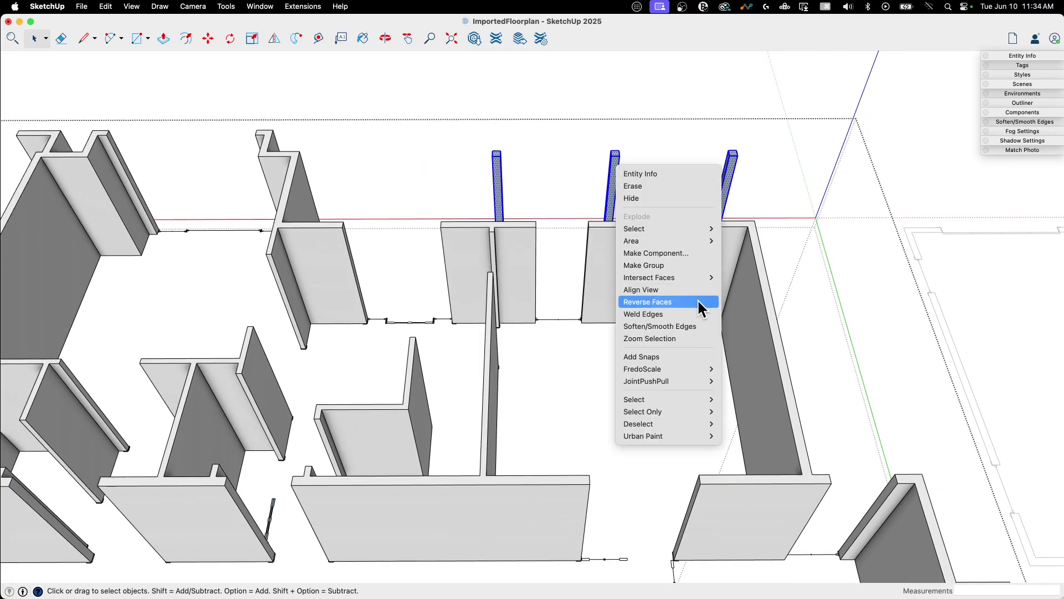
pyautogui.moveTo(637, 309); pyautogui.dragTo(687, 273, button='middle')
pyautogui.click(689, 276)
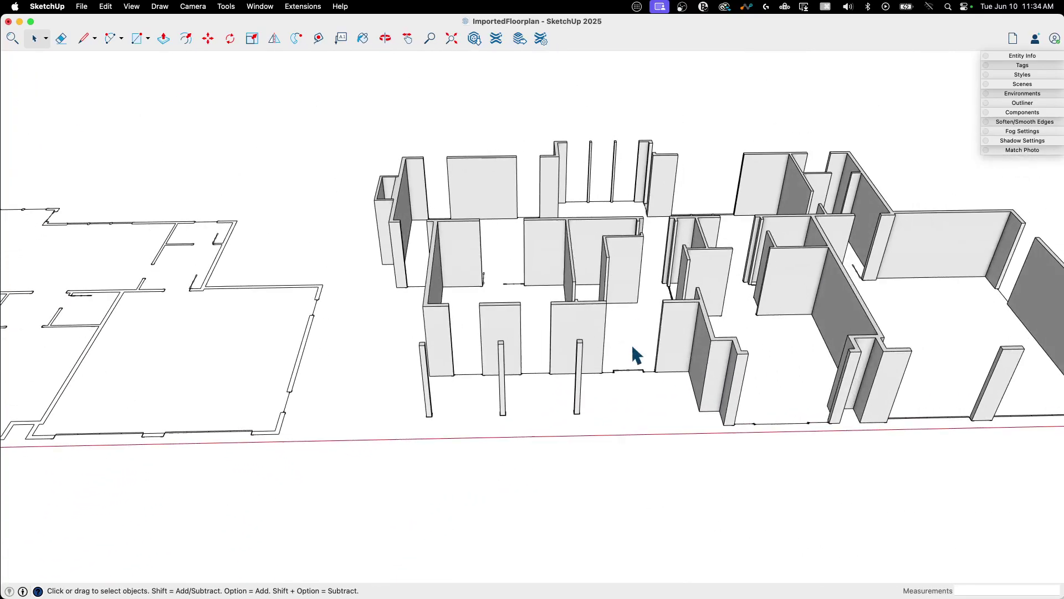
# Step: Examine the extruded walls and the floor lines at the garage openings
pyautogui.moveTo(721, 469); pyautogui.dragTo(532, 372, button='middle')
pyautogui.moveTo(755, 361); pyautogui.dragTo(752, 374, button='middle')
pyautogui.scroll(10, 763, 475)
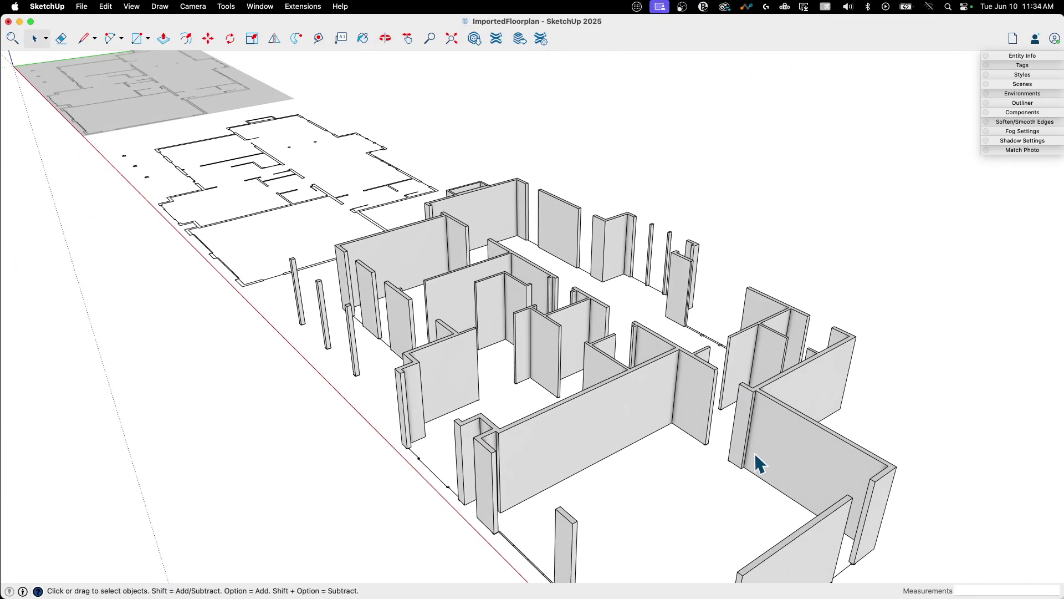
pyautogui.scroll(-5, 827, 321)
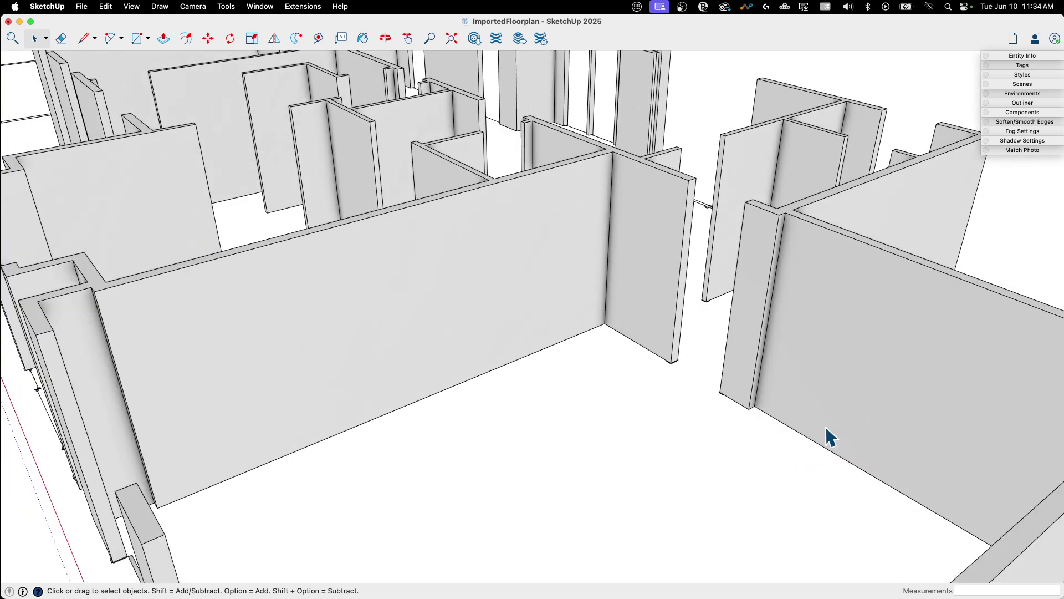
pyautogui.moveTo(819, 466); pyautogui.dragTo(840, 319, button='middle')
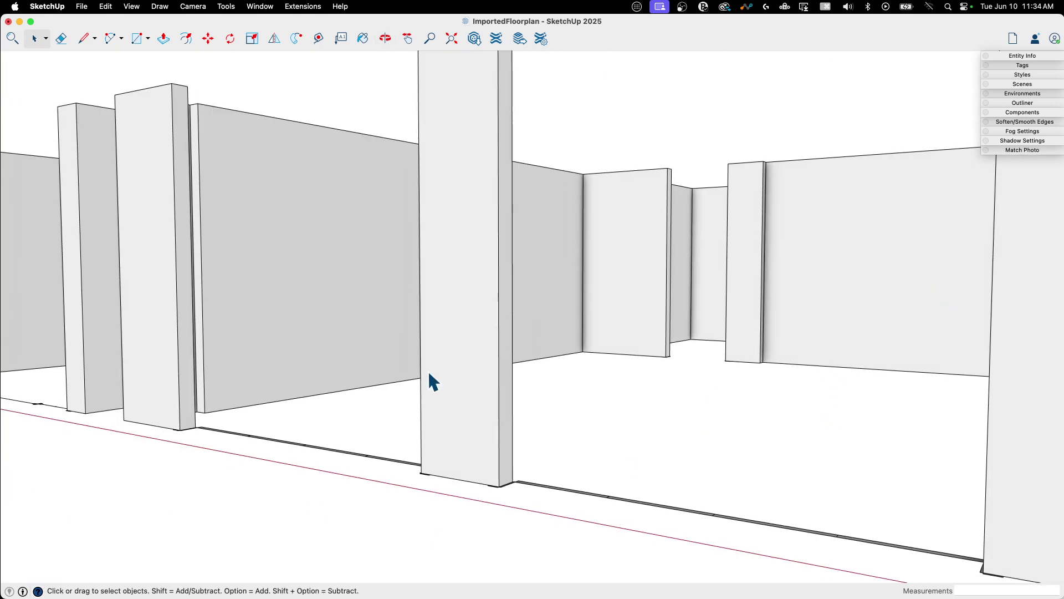
# Step: Examine the door and window outlines on the floor between the extruded walls along the front of the house
pyautogui.moveTo(488, 386); pyautogui.dragTo(725, 413, button='middle')
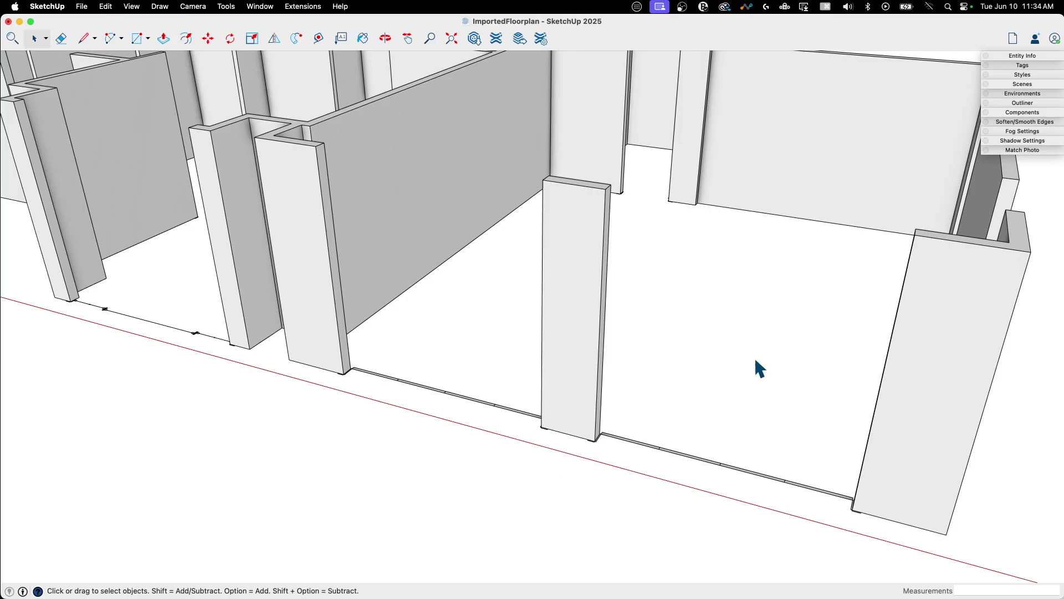
pyautogui.scroll(-10, 908, 418)
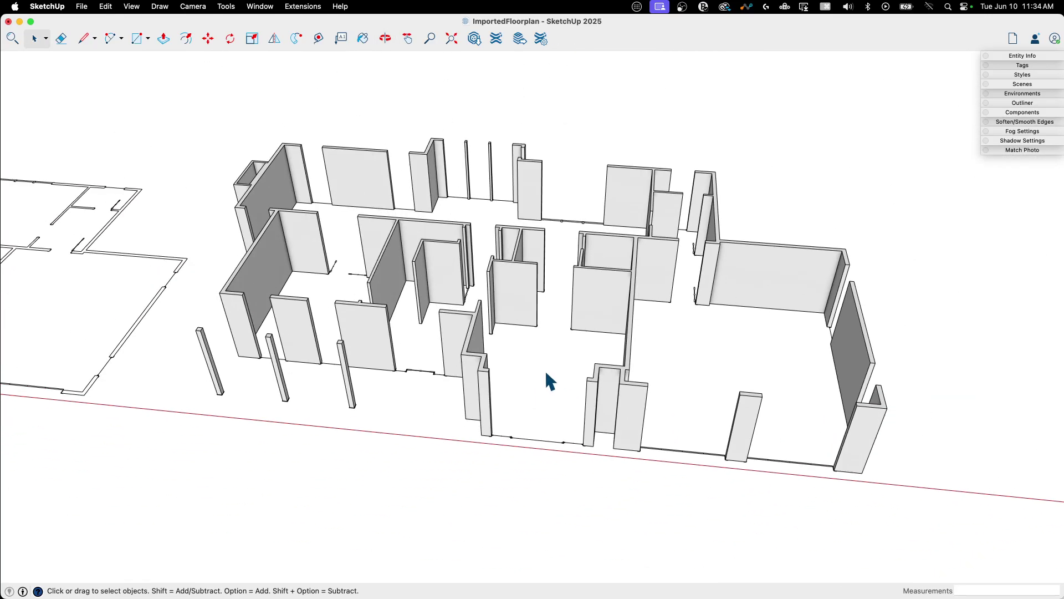
pyautogui.moveTo(547, 381); pyautogui.dragTo(550, 478, button='middle')
pyautogui.scroll(10, 551, 478)
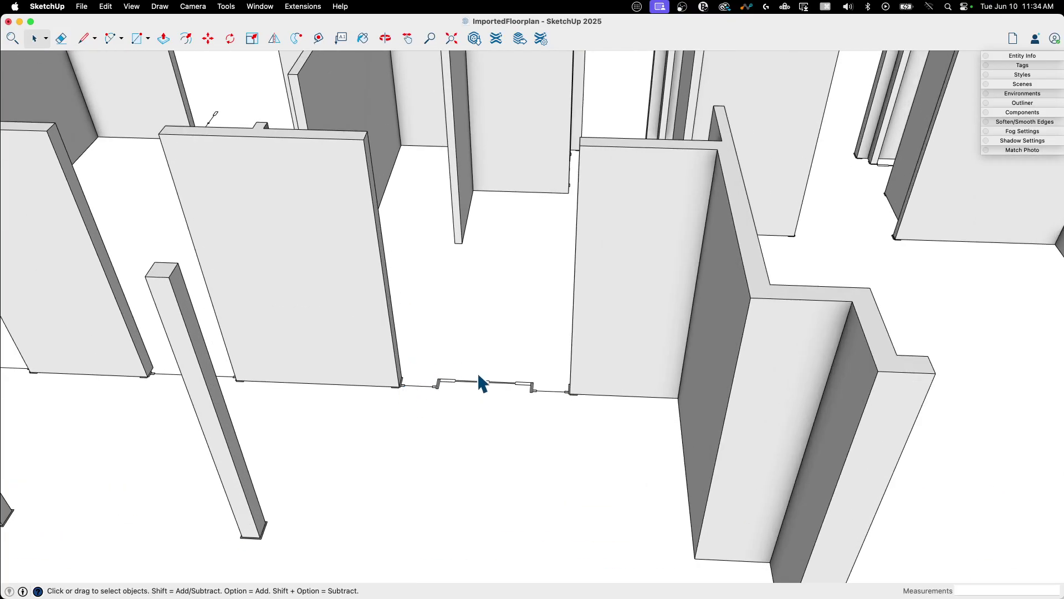
pyautogui.moveTo(410, 391); pyautogui.dragTo(453, 381, button='middle')
pyautogui.scroll(-10, 379, 366)
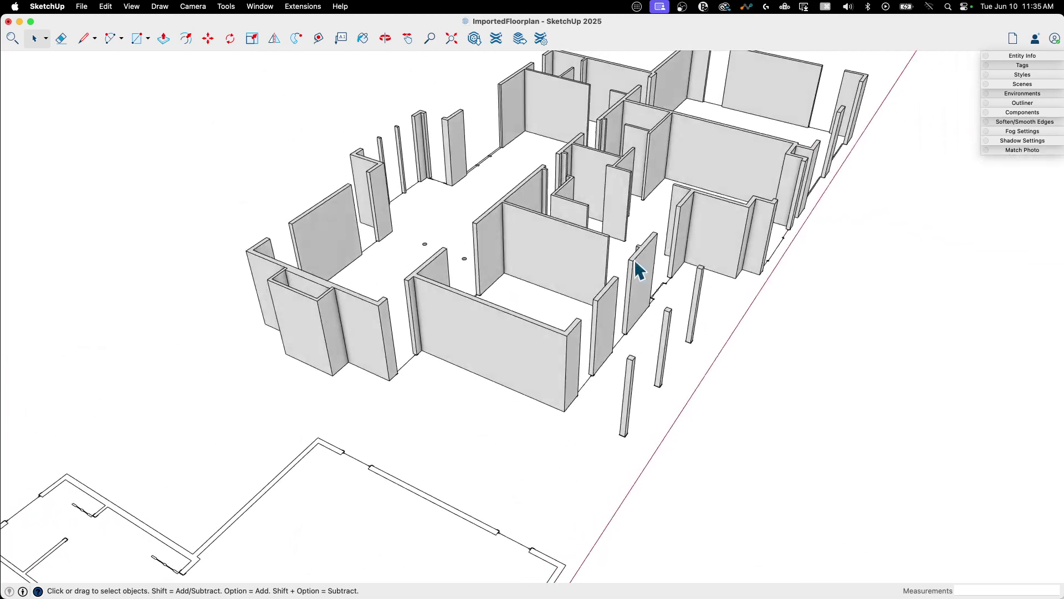
pyautogui.scroll(3, 639, 266)
pyautogui.moveTo(627, 272); pyautogui.dragTo(744, 231, button='middle')
pyautogui.scroll(10, 439, 219)
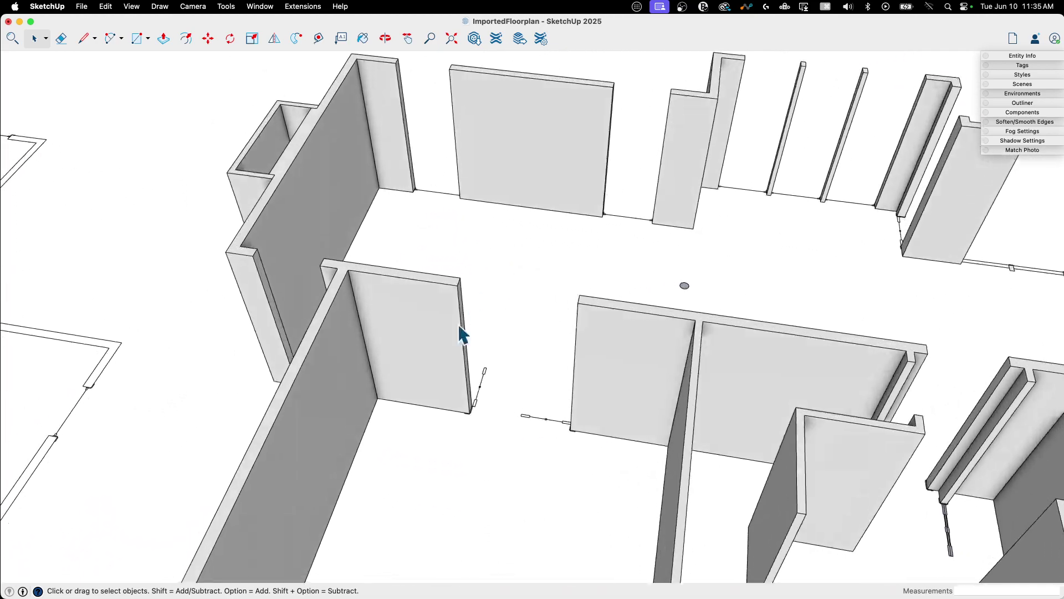
# Step: Inspect the extruded walls around the bedrooms and living area, and select their group to compare it with the image and linework versions
pyautogui.moveTo(455, 326); pyautogui.dragTo(626, 199, button='middle')
pyautogui.scroll(-4, 356, 325)
pyautogui.moveTo(357, 325); pyautogui.dragTo(441, 321, button='middle')
pyautogui.scroll(-5, 482, 372)
pyautogui.moveTo(527, 415); pyautogui.dragTo(316, 244, button='middle')
pyautogui.scroll(6, 318, 272)
pyautogui.scroll(-6, 473, 364)
pyautogui.moveTo(473, 363); pyautogui.dragTo(627, 391, button='middle')
pyautogui.click(625, 392)
pyautogui.scroll(4, 515, 372)
pyautogui.moveTo(516, 371); pyautogui.dragTo(647, 342, button='middle')
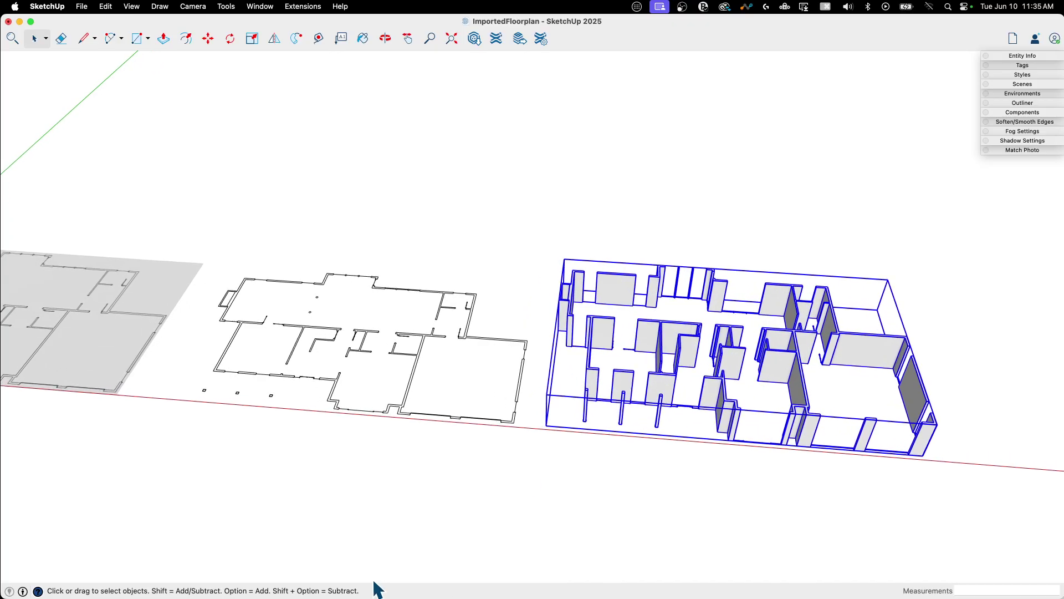
pyautogui.scroll(4, 373, 590)
pyautogui.scroll(3, 603, 384)
pyautogui.moveTo(580, 384); pyautogui.dragTo(638, 367, button='middle')
# Step: Select the linework floor plan group to see its extent, deselect it, and examine its partitions and front wall openings
pyautogui.click(597, 335)
pyautogui.keyDown('shift'); pyautogui.moveTo(521, 388); pyautogui.dragTo(508, 373, button='middle'); pyautogui.keyUp('shift')
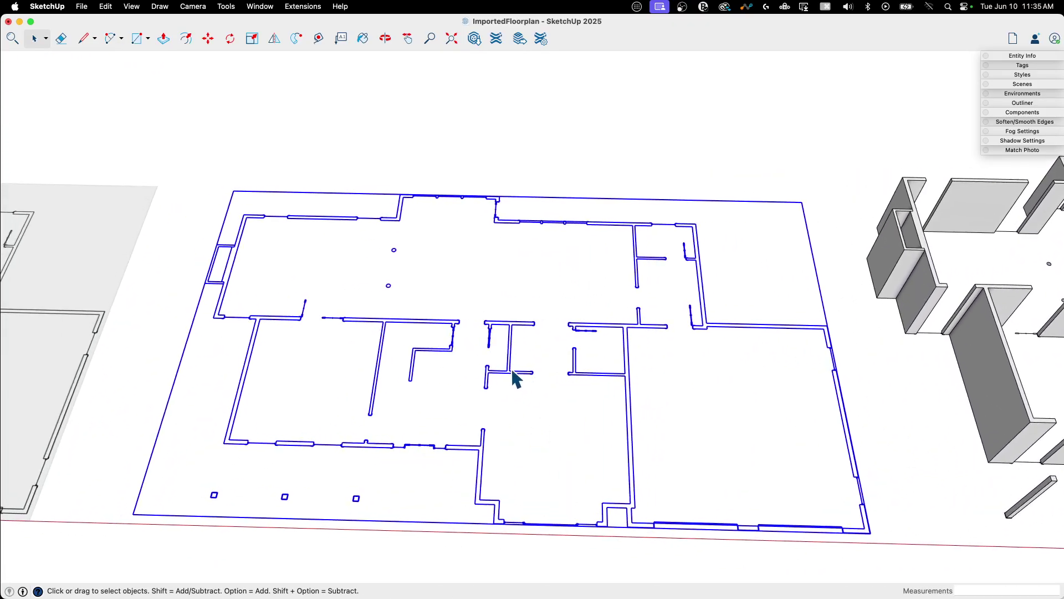
pyautogui.click(406, 326)
pyautogui.scroll(4, 405, 325)
pyautogui.scroll(2, 397, 308)
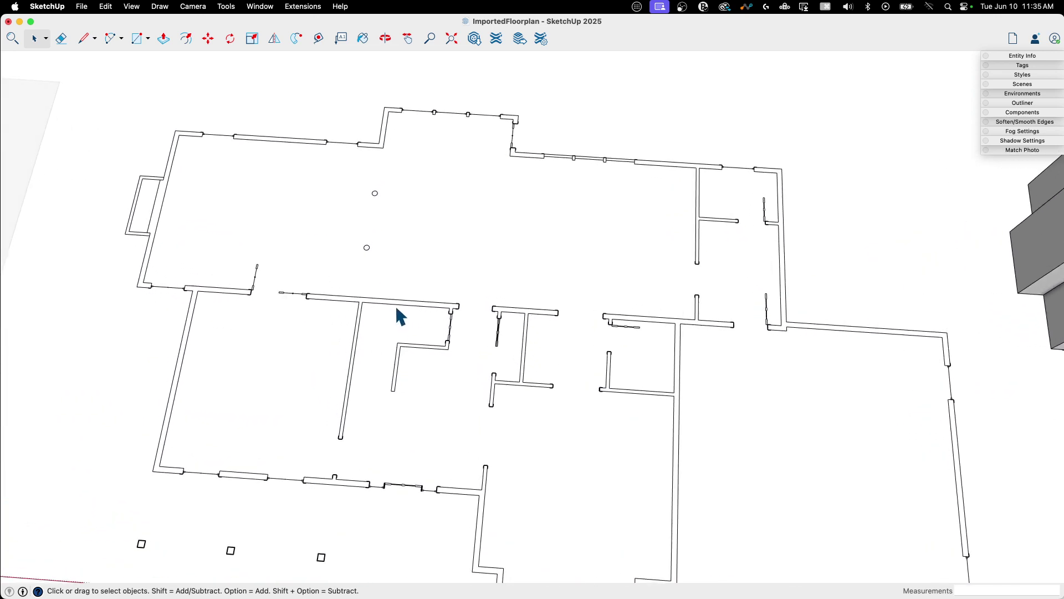
pyautogui.moveTo(397, 308); pyautogui.dragTo(419, 333, button='middle')
pyautogui.scroll(2, 355, 336)
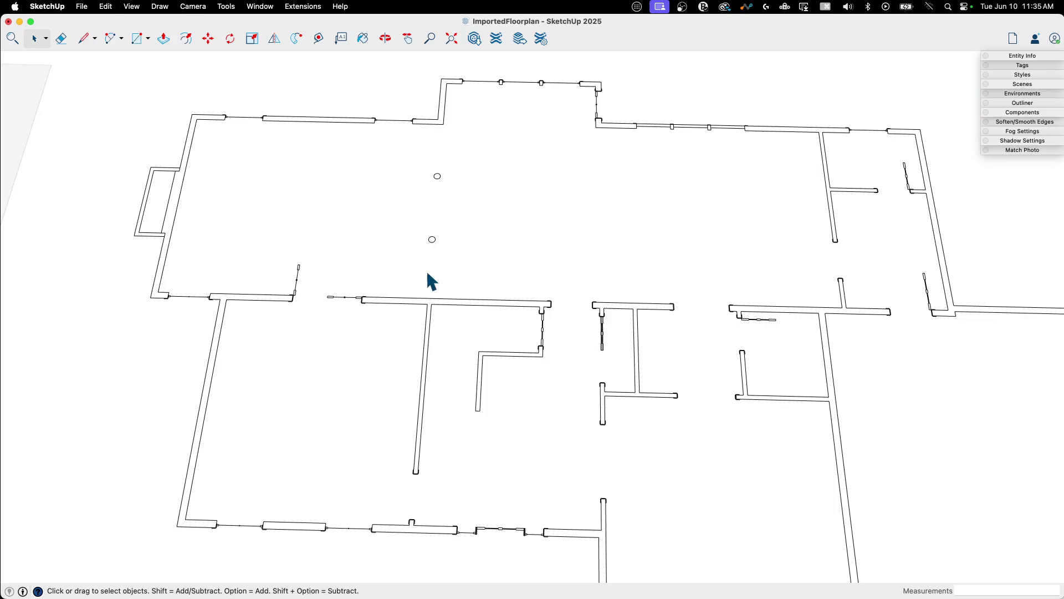
pyautogui.scroll(2, 477, 299)
pyautogui.moveTo(477, 298); pyautogui.dragTo(438, 337, button='middle')
pyautogui.scroll(4, 475, 321)
pyautogui.moveTo(506, 354); pyautogui.dragTo(490, 100, button='middle')
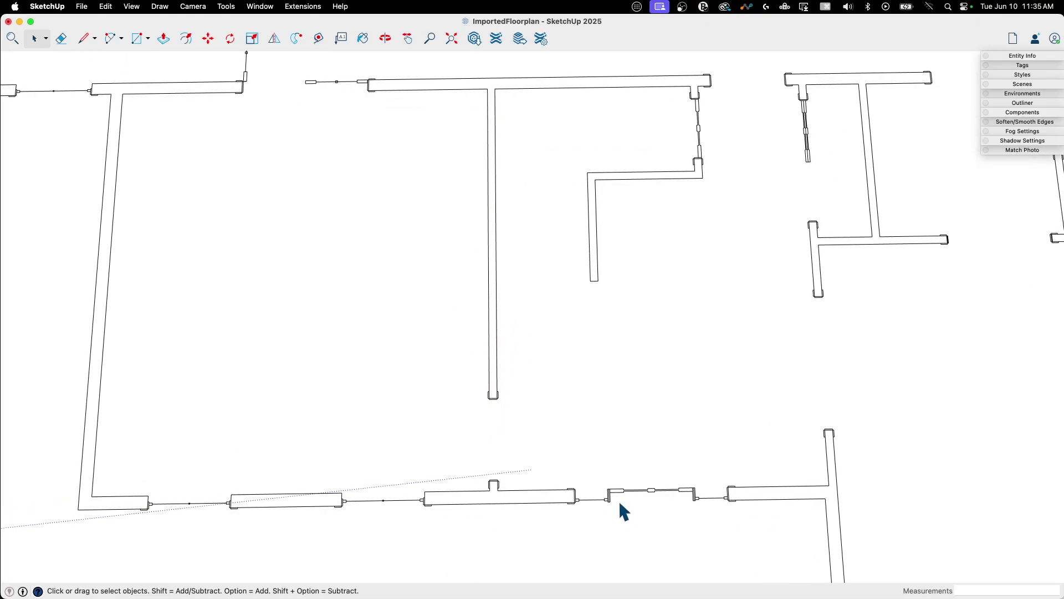
pyautogui.scroll(-2, 508, 176)
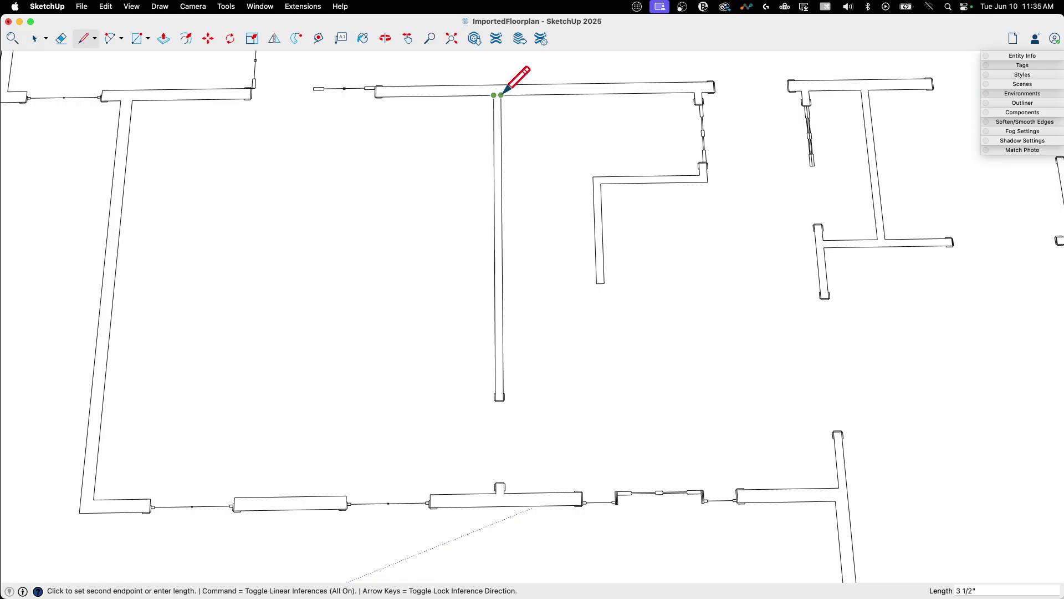
pyautogui.moveTo(502, 150); pyautogui.dragTo(526, 265, button='middle')
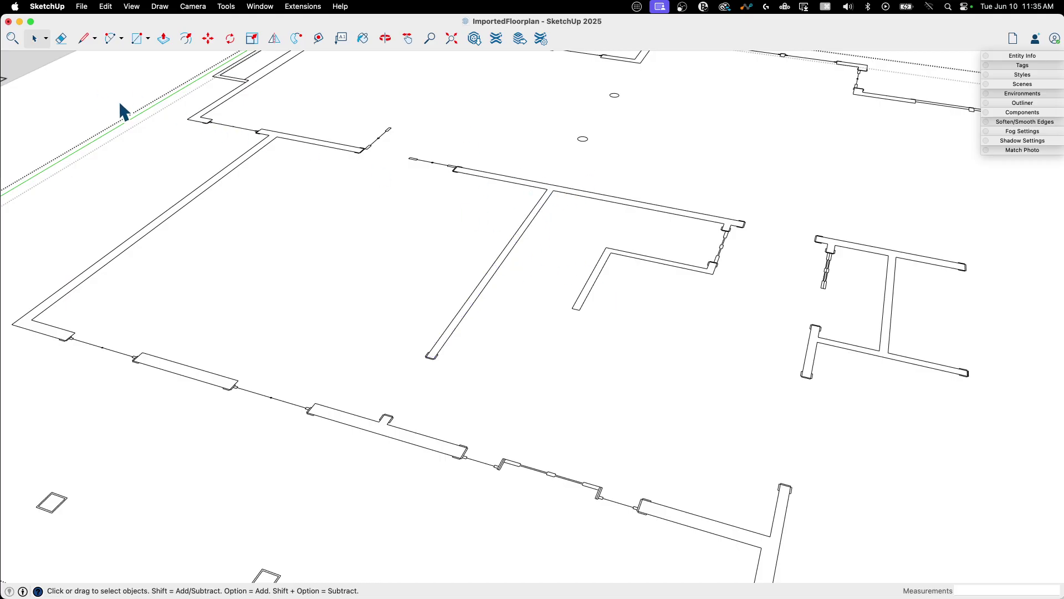
pyautogui.scroll(-10, 808, 214)
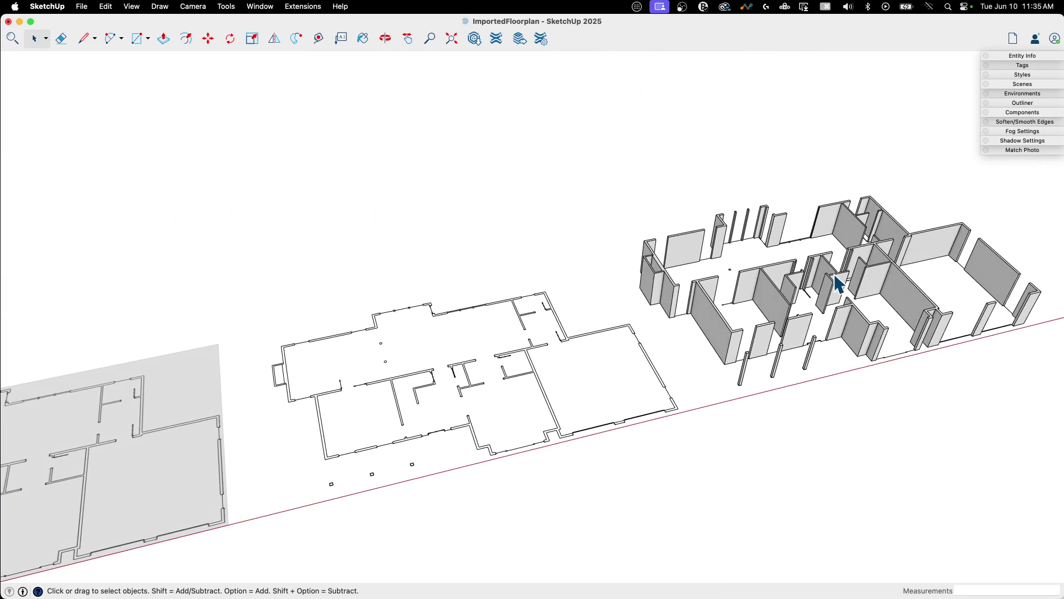
pyautogui.scroll(10, 506, 309)
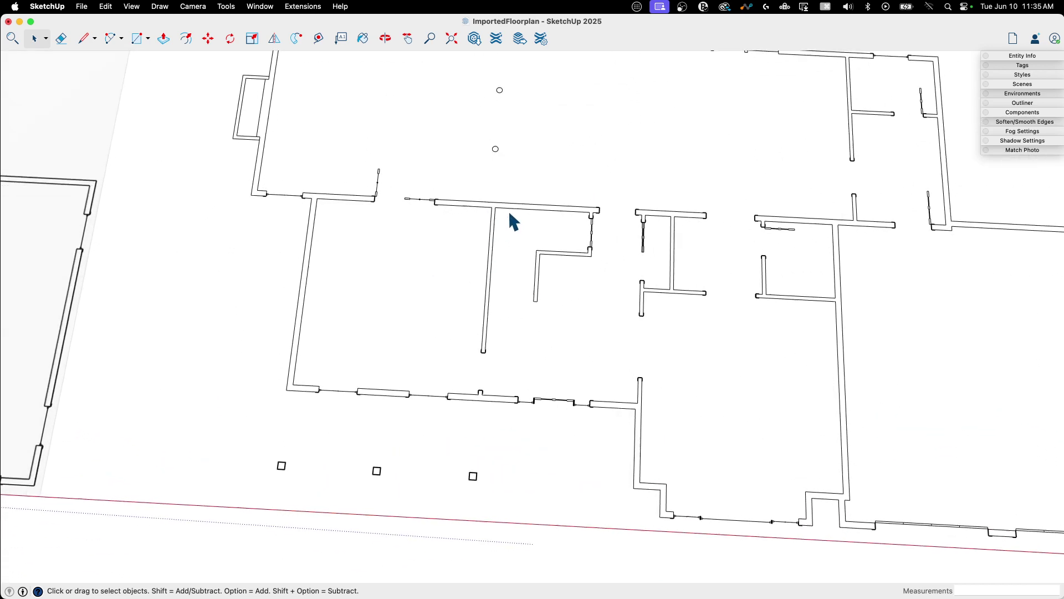
pyautogui.scroll(8, 510, 221)
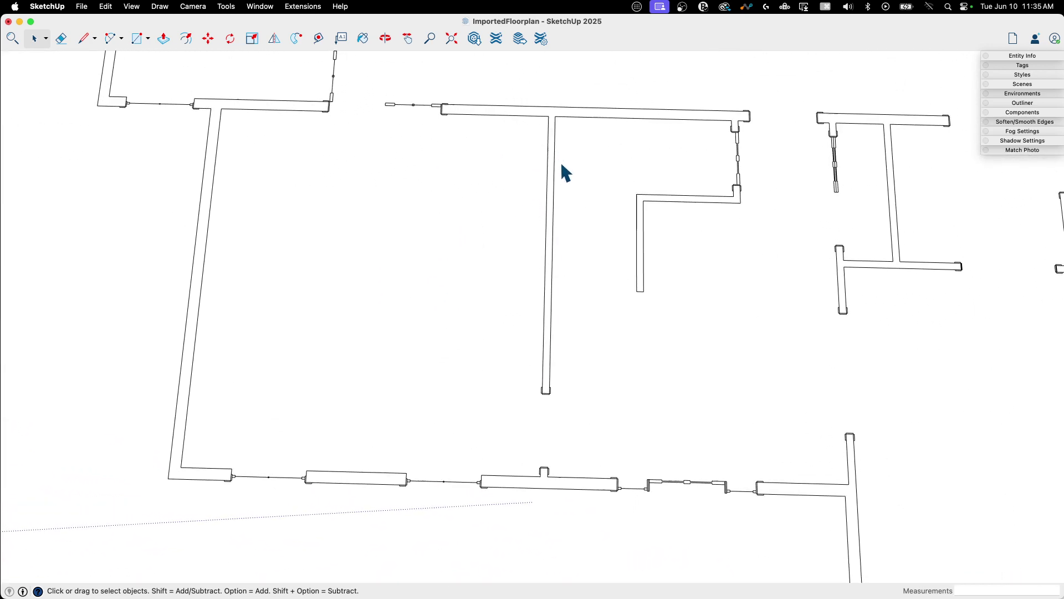
pyautogui.scroll(5, 567, 268)
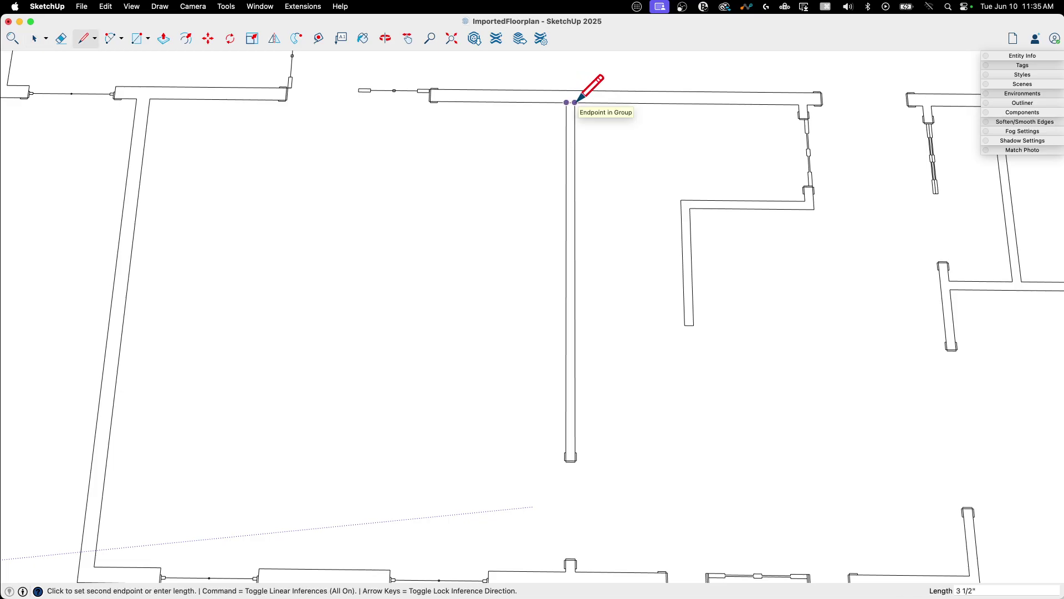
pyautogui.scroll(-3, 583, 105)
pyautogui.scroll(2, 572, 277)
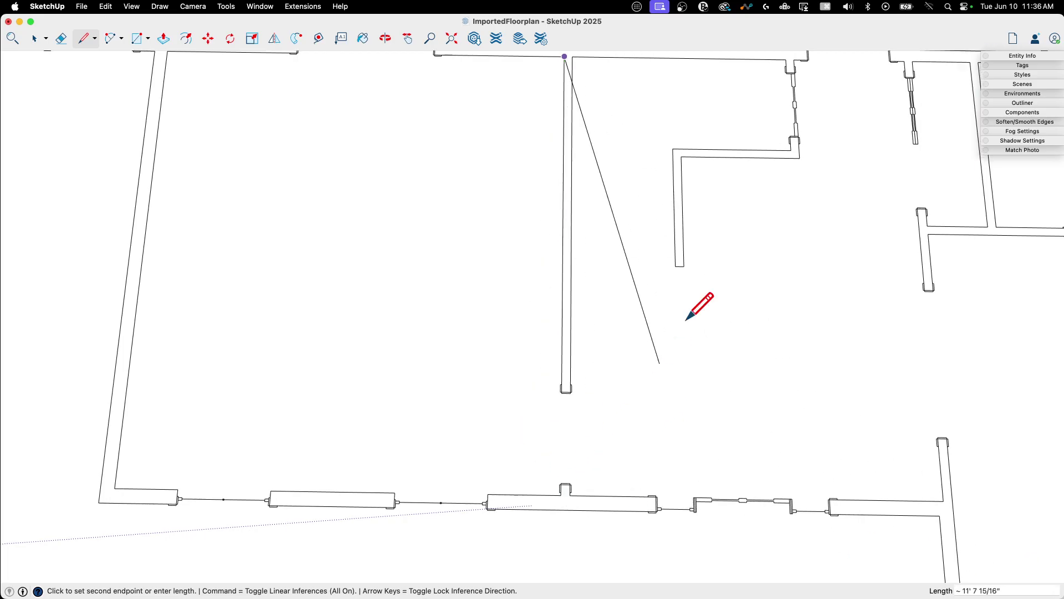
pyautogui.scroll(3, 491, 253)
pyautogui.press('space')
# Step: Lock the linework floor plan group
pyautogui.scroll(-10, 530, 194)
pyautogui.click(560, 252)
pyautogui.moveTo(558, 447); pyautogui.dragTo(593, 265, button='middle')
pyautogui.rightClick(582, 252)
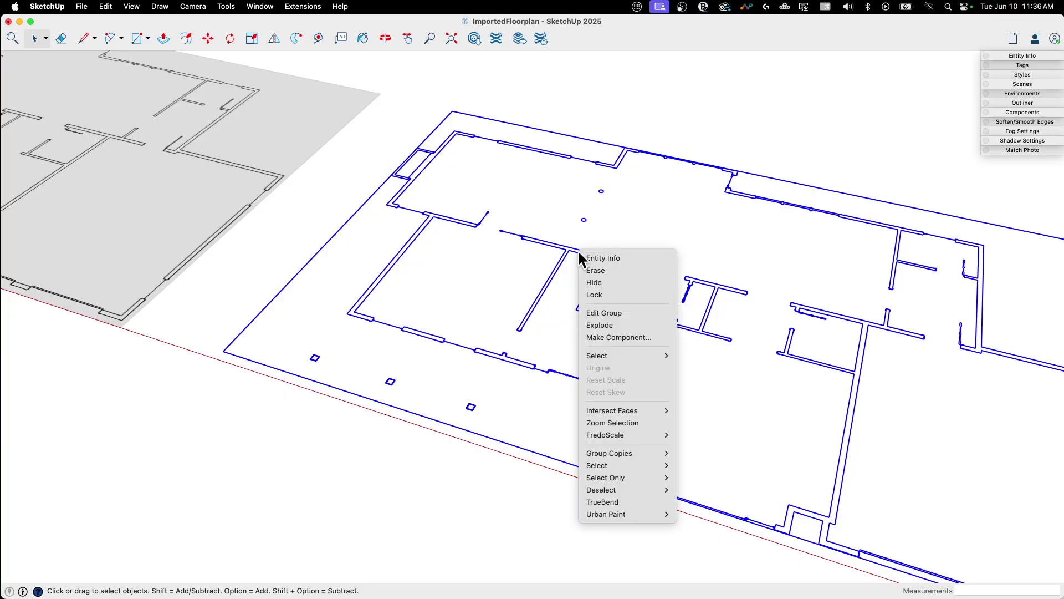
pyautogui.click(608, 295)
# Step: Draw a 3 1/2" by 15' 6 1/2" rectangle over the bedroom partition, spanning from the middle wall to the front exterior wall
pyautogui.moveTo(602, 307); pyautogui.dragTo(520, 284, button='middle')
pyautogui.scroll(6, 588, 277)
pyautogui.click(579, 260)
pyautogui.scroll(5, 542, 209)
pyautogui.click(582, 90)
pyautogui.scroll(-10, 599, 142)
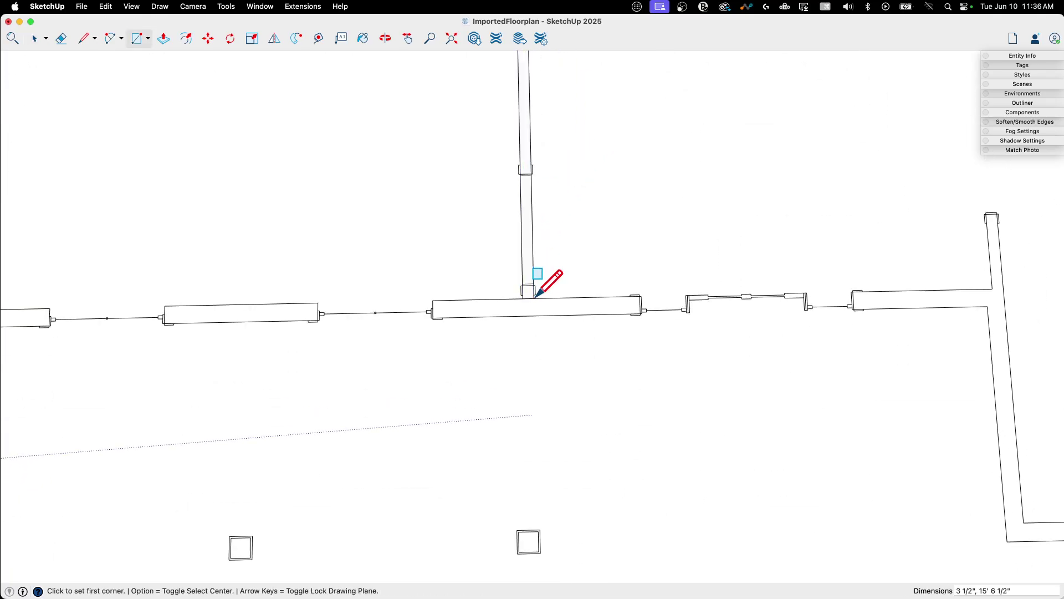
# Step: Extrude the bedroom partition rectangle to a height of 9'
pyautogui.moveTo(542, 159); pyautogui.dragTo(504, 306, button='middle')
pyautogui.press('p')
pyautogui.click(508, 304)
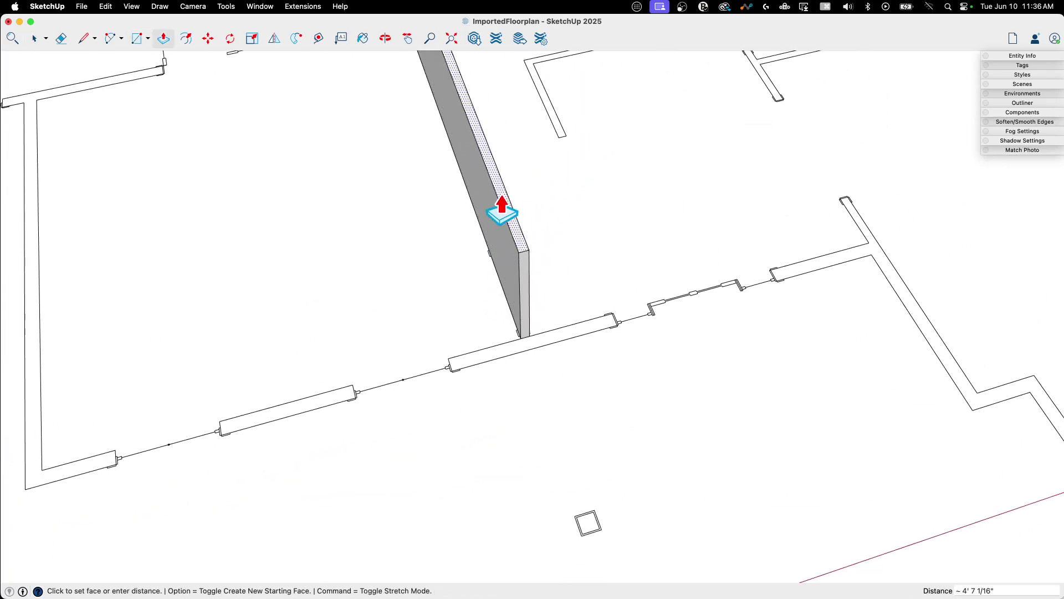
pyautogui.write("9'")
pyautogui.press('Return')
# Step: Select the whole extruded bedroom partition and make it a group
pyautogui.moveTo(502, 210); pyautogui.dragTo(524, 194, button='middle')
pyautogui.press('space')
pyautogui.tripleClick(524, 194)
pyautogui.rightClick(524, 194)
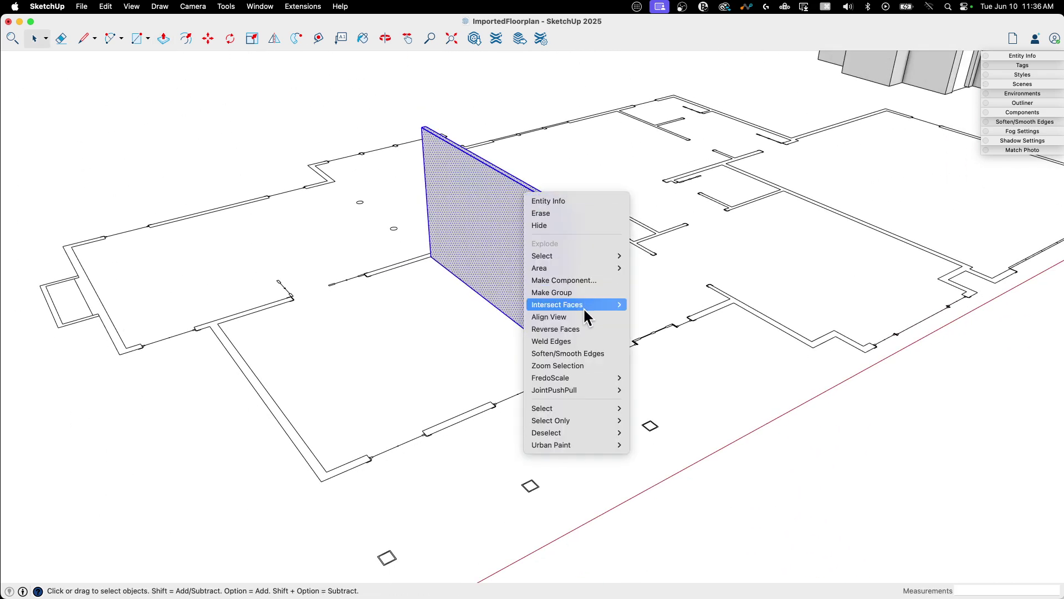
pyautogui.click(574, 293)
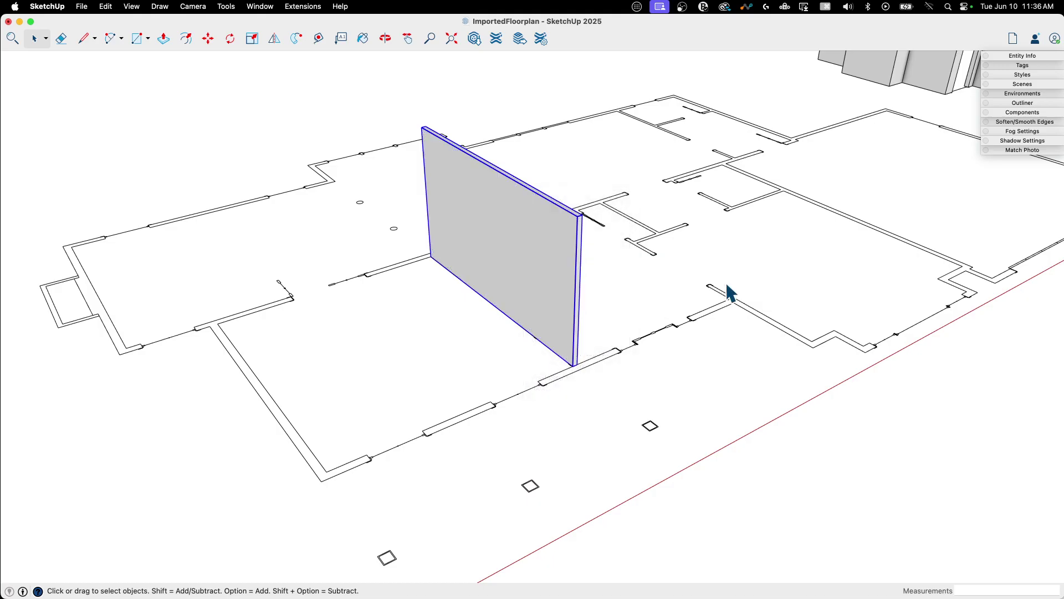
# Step: Draw a rectangle over the front exterior wall behind the porch posts, across its openings, and extrude it to the partition's height
pyautogui.moveTo(255, 297)
pyautogui.mouseDown(button='middle')
pyautogui.moveTo(564, 258)
pyautogui.moveTo(542, 320)
pyautogui.mouseUp(button='middle')
pyautogui.scroll(10, 380, 356)
pyautogui.press('r')
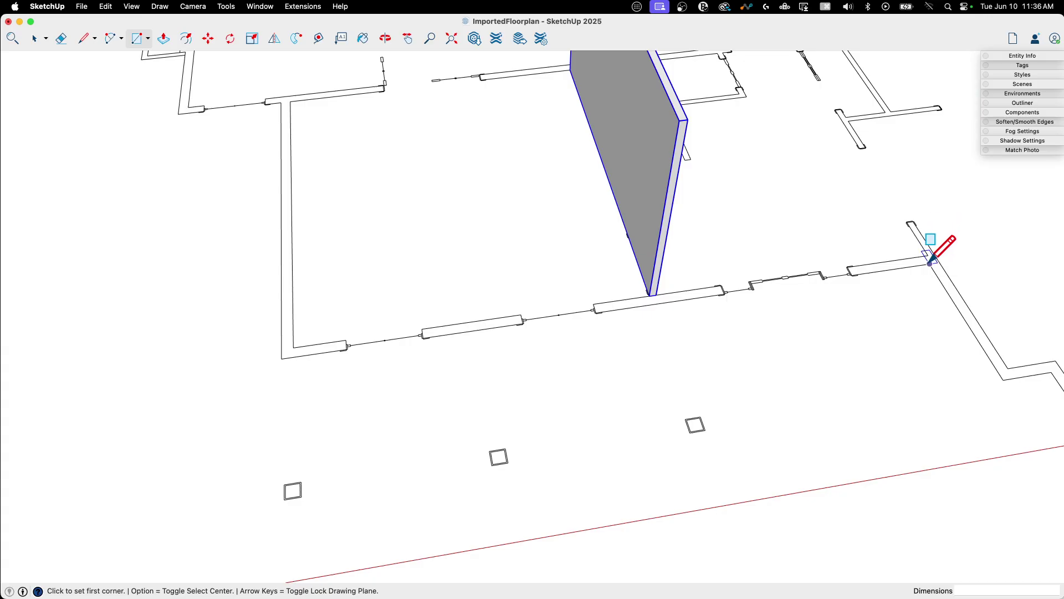
pyautogui.click(281, 358)
pyautogui.press('p')
pyautogui.click(504, 324)
pyautogui.moveTo(675, 147); pyautogui.dragTo(508, 256, button='middle')
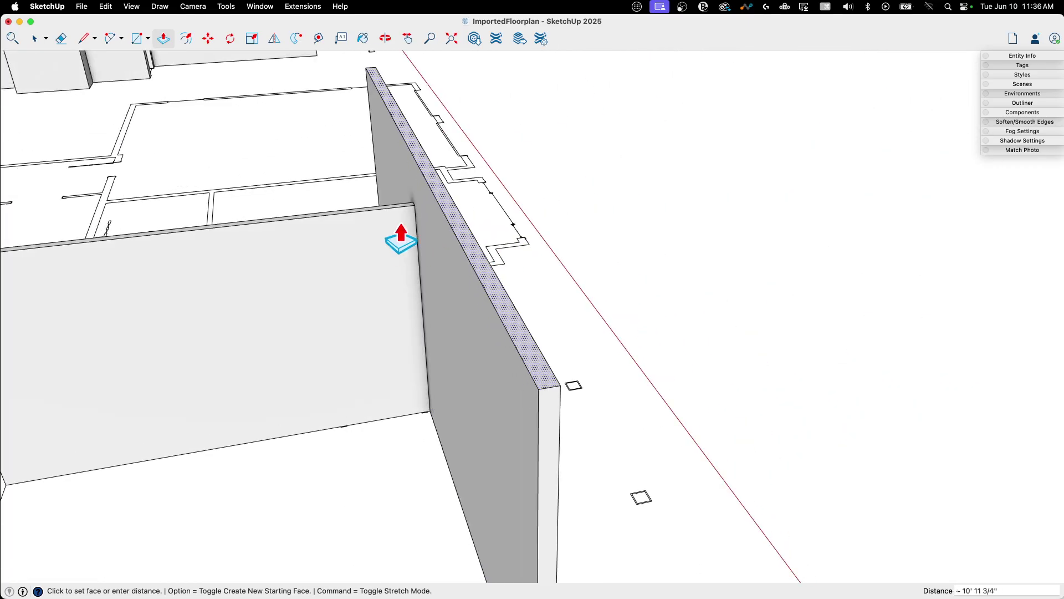
pyautogui.click(412, 208)
# Step: Select all connected geometry of the extruded front exterior wall and make it a group
pyautogui.press('space')
pyautogui.moveTo(412, 209); pyautogui.dragTo(454, 248, button='middle')
pyautogui.doubleClick(428, 274)
pyautogui.tripleClick(427, 272)
pyautogui.rightClick(427, 272)
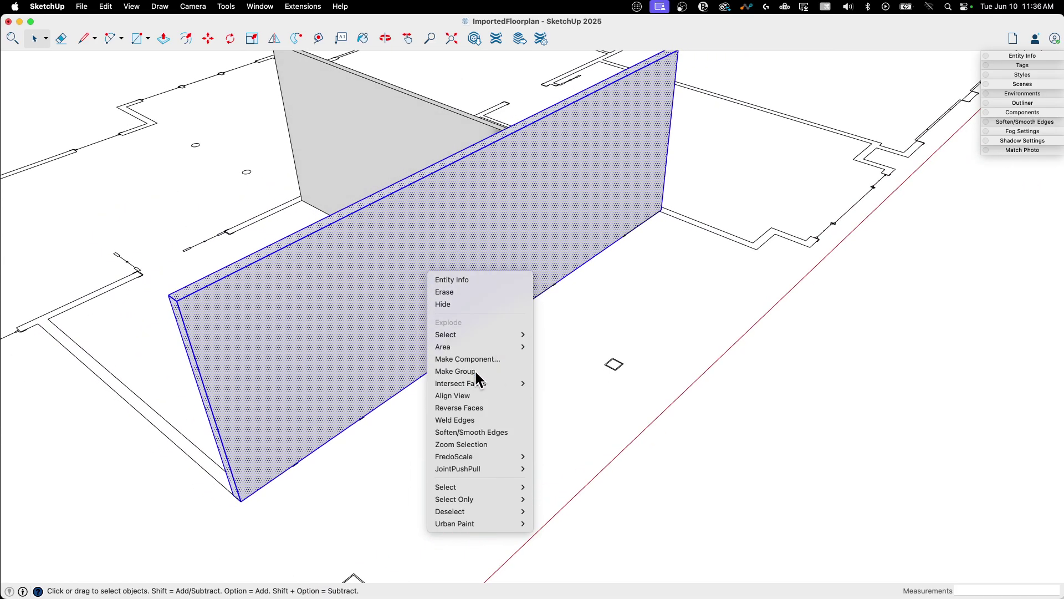
pyautogui.click(474, 370)
# Step: Draw a 5 1/2" by 15' 6 1/2" rectangle over the bedroom's side exterior wall and extrude it to the front wall's height
pyautogui.moveTo(474, 371); pyautogui.dragTo(292, 380, button='middle')
pyautogui.press('r')
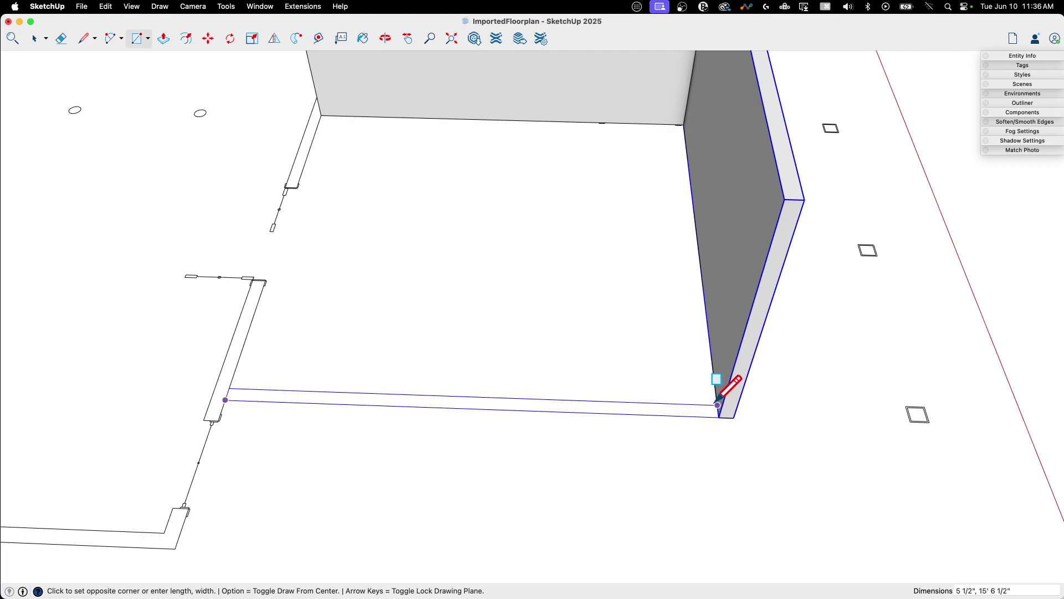
pyautogui.click(714, 369)
pyautogui.press('p')
pyautogui.click(681, 412)
pyautogui.click(795, 201)
# Step: Select the entire side exterior wall of the bedroom and make it a group
pyautogui.press('space')
pyautogui.tripleClick(728, 232)
pyautogui.rightClick(728, 233)
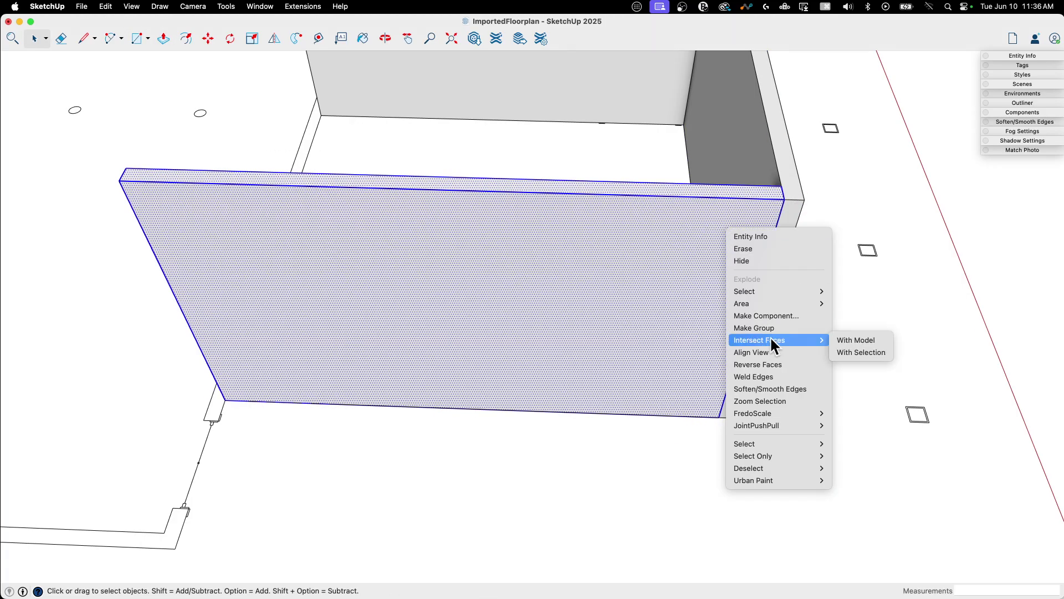
pyautogui.click(768, 321)
# Step: Draw a rectangle over the short exterior wall from the bedroom's side wall to the outer corner and extrude it to the adjoining wall's height
pyautogui.moveTo(767, 321); pyautogui.dragTo(615, 287, button='middle')
pyautogui.scroll(-5, 613, 277)
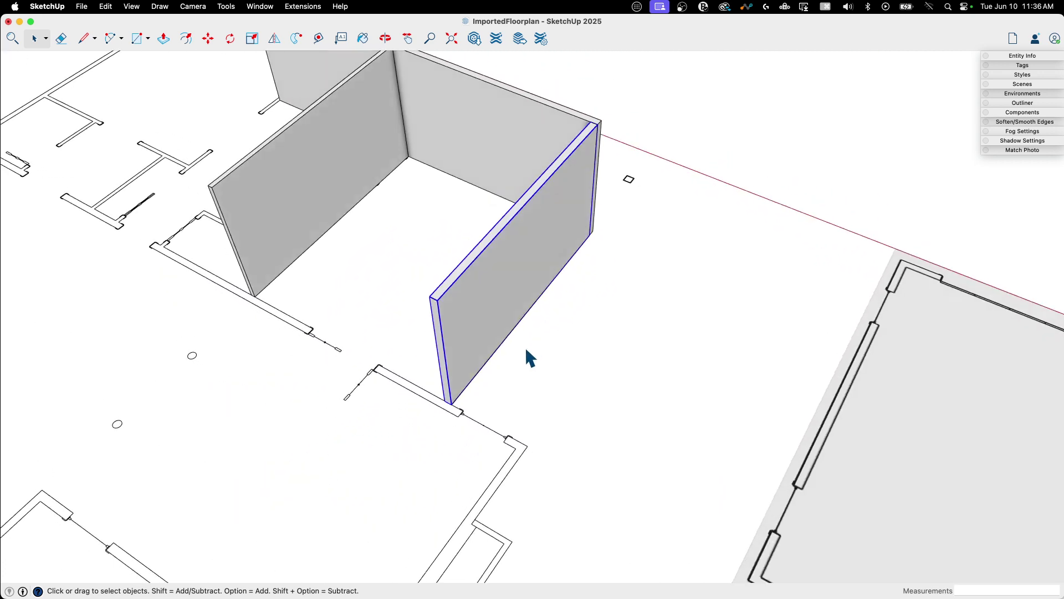
pyautogui.scroll(10, 464, 354)
pyautogui.press('r')
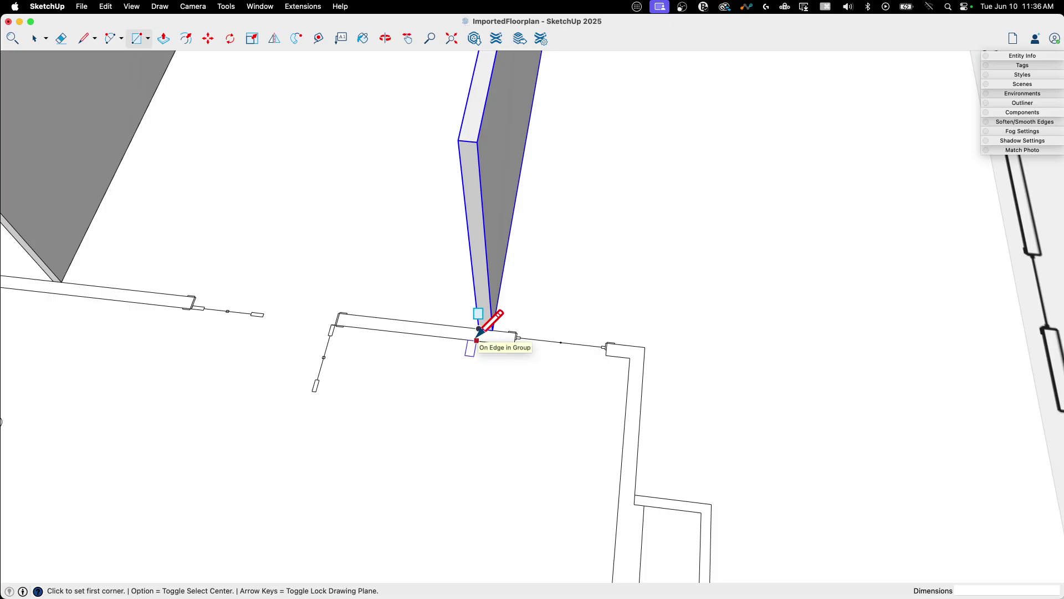
pyautogui.click(479, 329)
pyautogui.click(645, 347)
pyautogui.press('p')
pyautogui.click(571, 347)
pyautogui.moveTo(461, 161); pyautogui.dragTo(457, 277, button='middle')
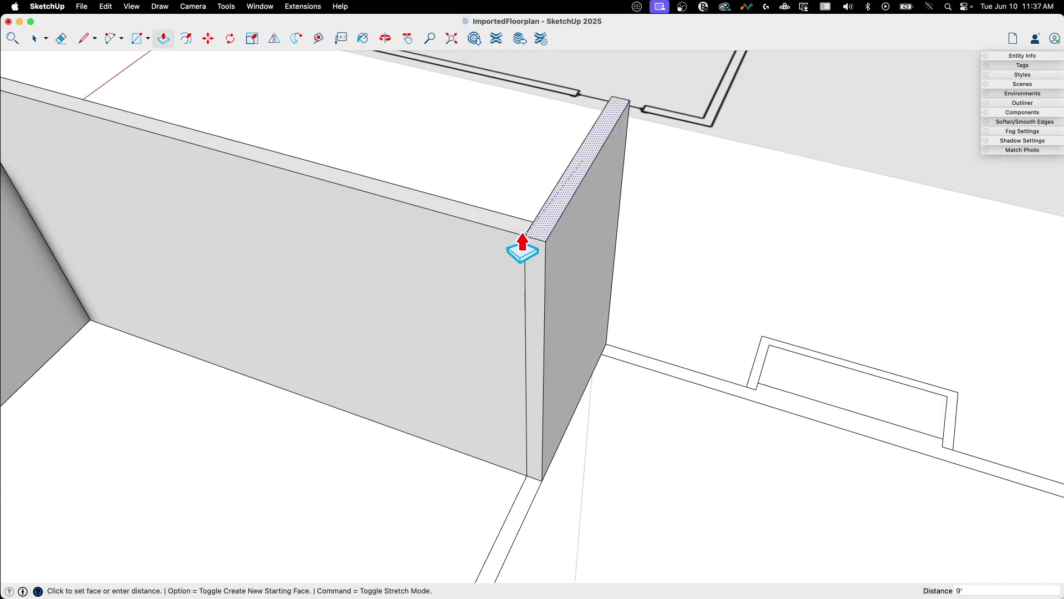
pyautogui.click(530, 240)
# Step: Select the short extruded wall with all its connected geometry and make it a group
pyautogui.press('space')
pyautogui.tripleClick(554, 235)
pyautogui.rightClick(554, 231)
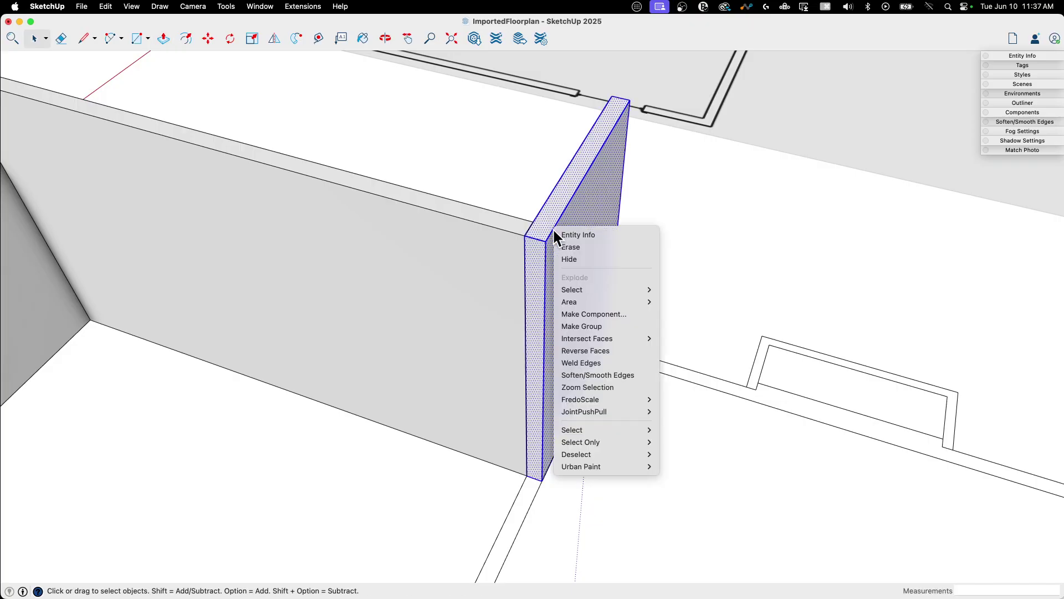
pyautogui.click(609, 326)
# Step: Trace the outer edge of the stepped rear exterior wall on the linework, corner by corner up to its far corner
pyautogui.scroll(-5, 612, 327)
pyautogui.moveTo(546, 294)
pyautogui.mouseDown(button='middle')
pyautogui.moveTo(613, 327)
pyautogui.moveTo(728, 439)
pyautogui.moveTo(776, 432)
pyautogui.moveTo(626, 344)
pyautogui.moveTo(564, 237)
pyautogui.moveTo(582, 316)
pyautogui.moveTo(534, 233)
pyautogui.moveTo(733, 341)
pyautogui.moveTo(578, 317)
pyautogui.moveTo(607, 395)
pyautogui.mouseUp(button='middle')
pyautogui.press('l')
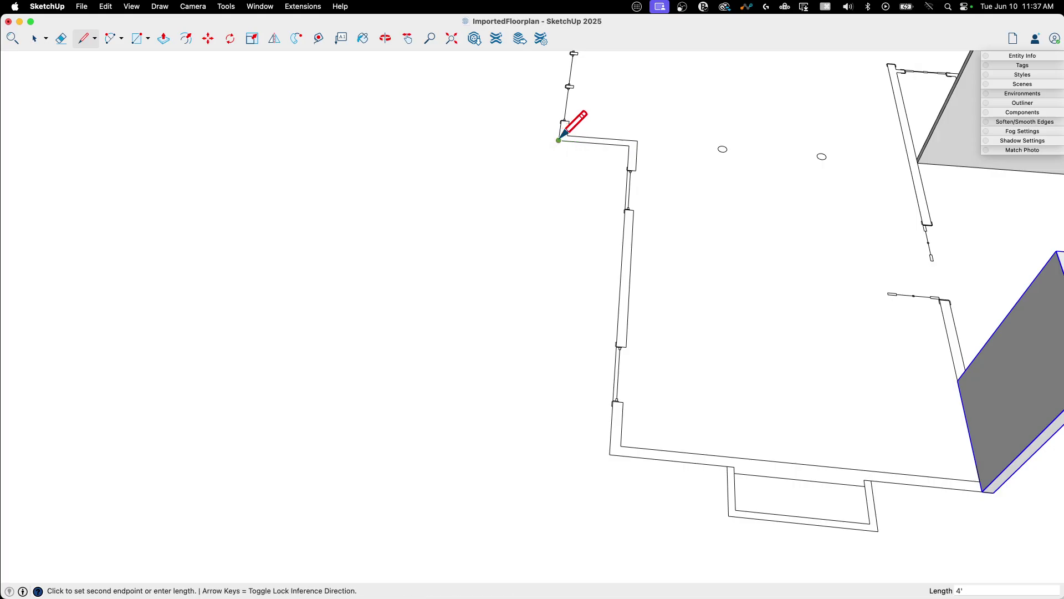
pyautogui.moveTo(558, 140)
pyautogui.keyDown('shift'); pyautogui.mouseDown(button='middle')
pyautogui.moveTo(568, 142)
pyautogui.moveTo(582, 258)
pyautogui.mouseUp(button='middle'); pyautogui.keyUp('shift')
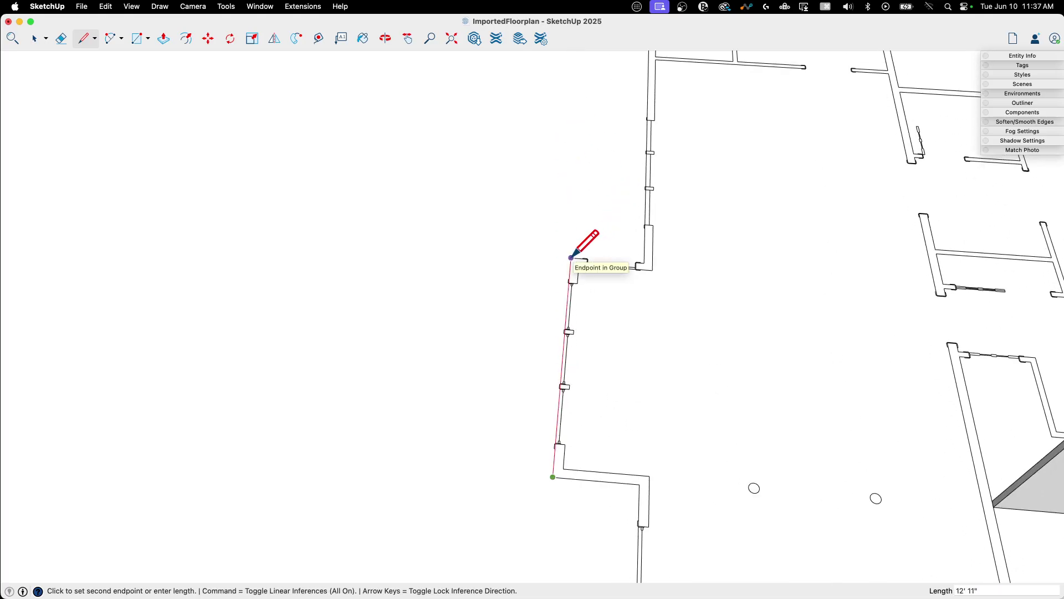
pyautogui.click(644, 259)
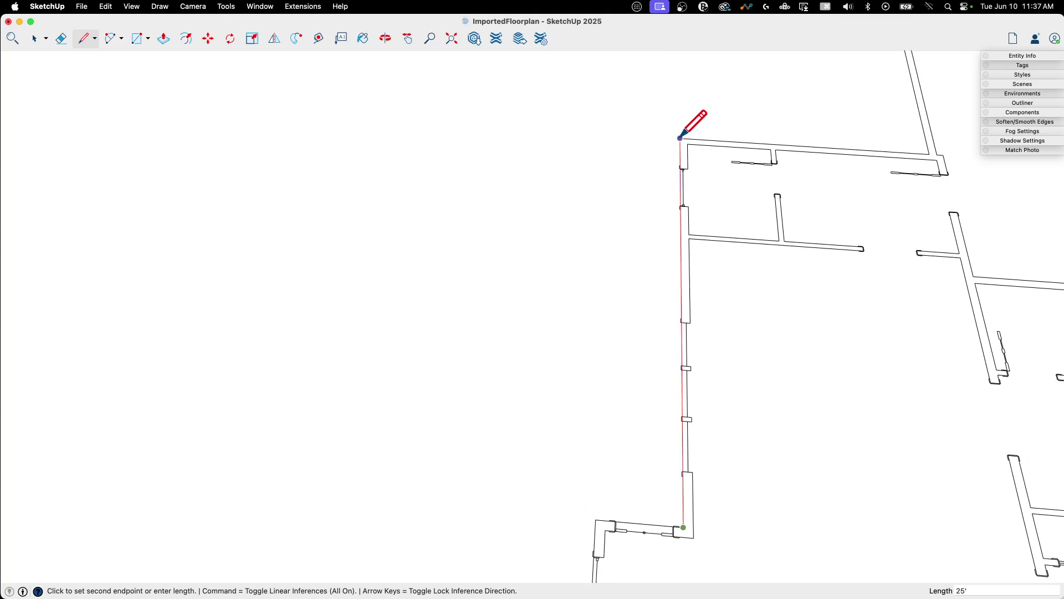
pyautogui.click(689, 138)
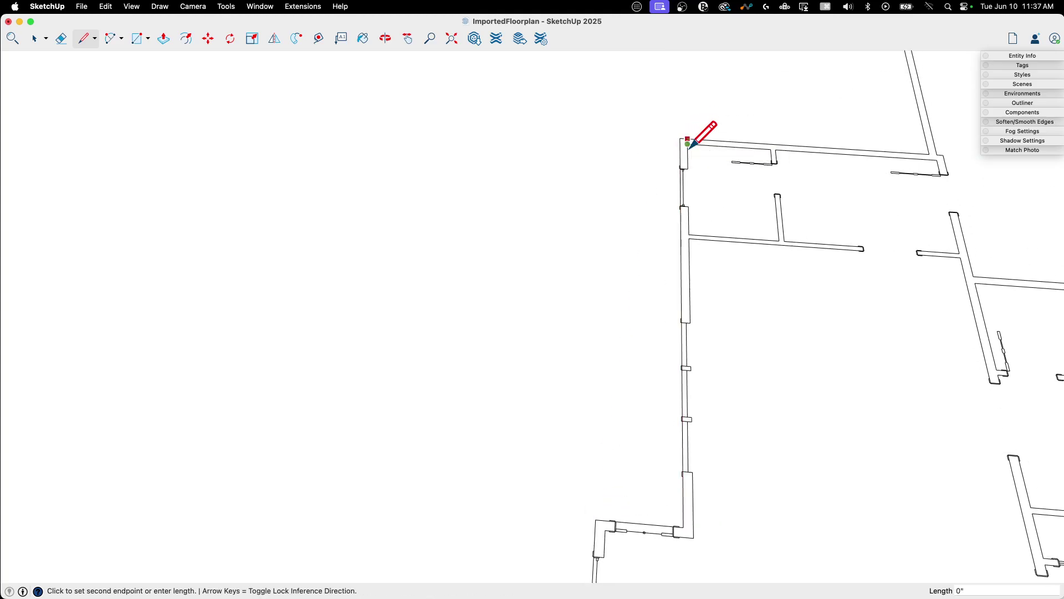
# Step: Trace the inner edge of the stepped rear exterior wall back to its starting corner, closing the outline into a face
pyautogui.click(606, 530)
pyautogui.scroll(-5, 604, 526)
pyautogui.scroll(5, 530, 317)
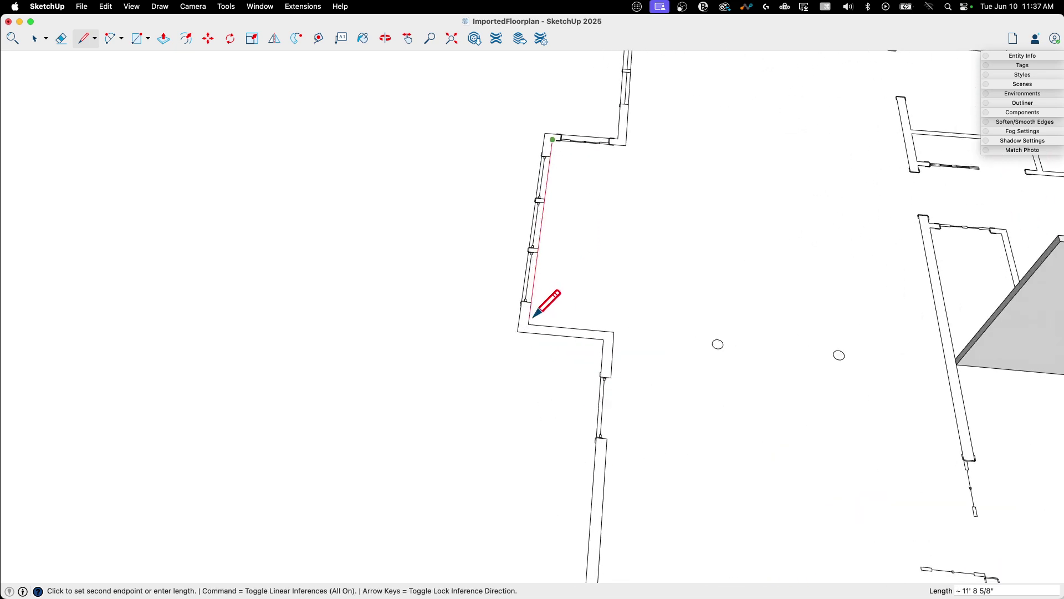
pyautogui.click(614, 332)
pyautogui.scroll(-3, 614, 331)
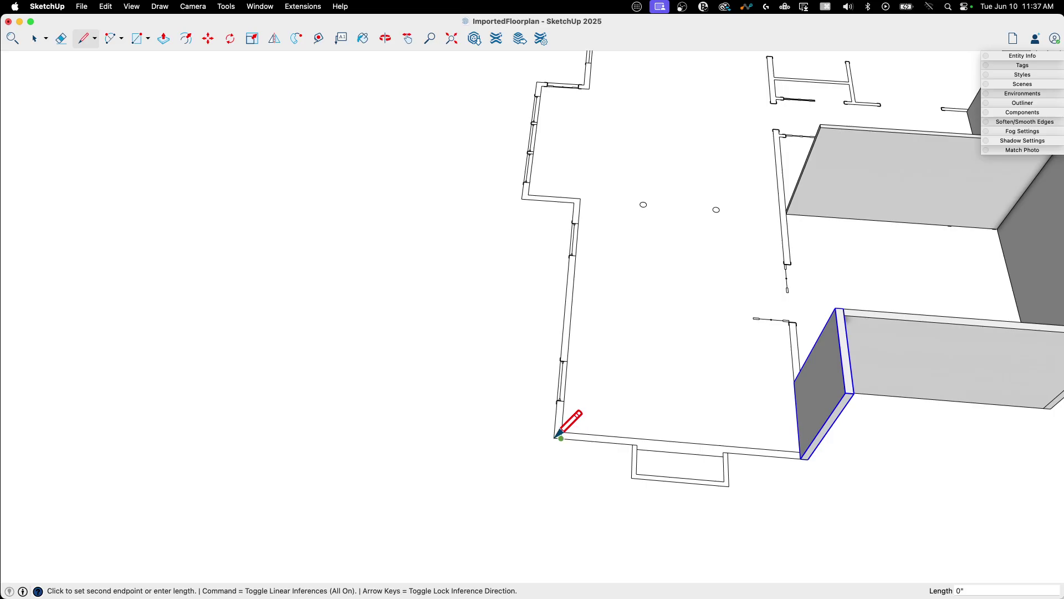
pyautogui.click(556, 437)
# Step: Extrude the traced rear wall face to the height of the existing walls
pyautogui.moveTo(564, 285); pyautogui.dragTo(580, 284, button='middle')
pyautogui.press('space')
pyautogui.press('p')
pyautogui.click(835, 369)
# Step: Select the entire stepped rear exterior wall with its connected geometry and make it a group
pyautogui.press('space')
pyautogui.moveTo(835, 369); pyautogui.dragTo(551, 222, button='middle')
pyautogui.tripleClick(527, 285)
pyautogui.rightClick(551, 222)
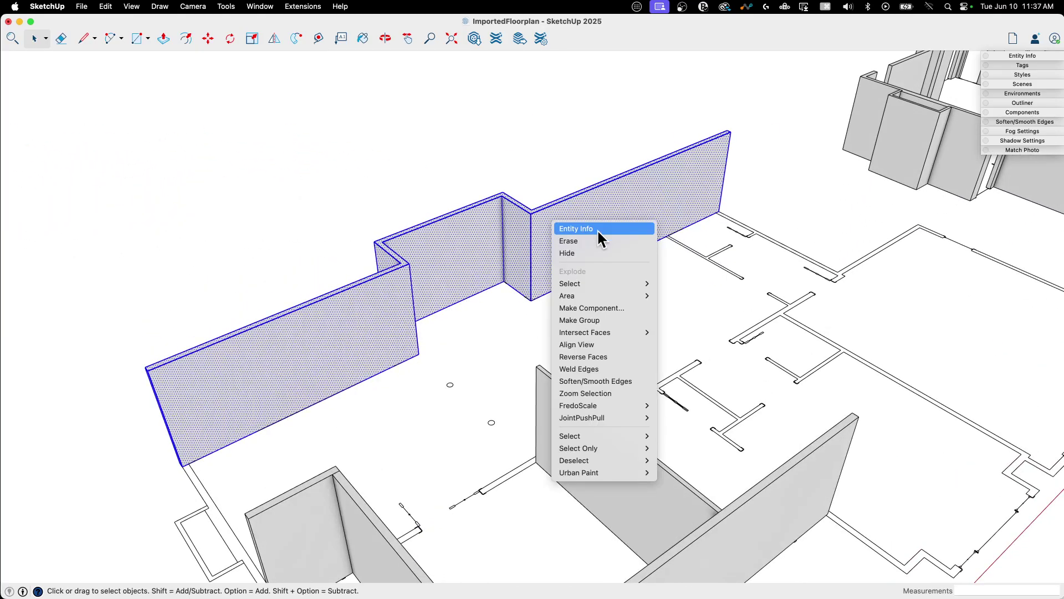
pyautogui.click(614, 320)
# Step: Examine the grouped walls and the untraced linework beyond the open end of the long front wall
pyautogui.moveTo(614, 320); pyautogui.dragTo(252, 205, button='middle')
pyautogui.scroll(4, 453, 354)
pyautogui.scroll(3, 517, 321)
pyautogui.scroll(-5, 440, 297)
pyautogui.scroll(-5, 514, 277)
pyautogui.moveTo(513, 278); pyautogui.dragTo(748, 126, button='middle')
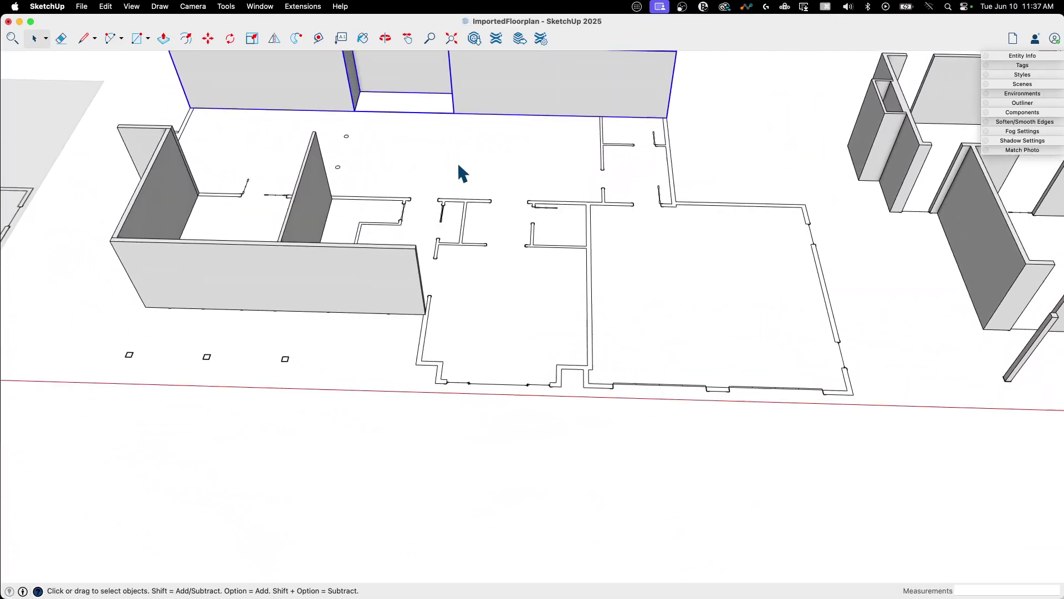
pyautogui.moveTo(462, 176); pyautogui.dragTo(458, 181, button='middle')
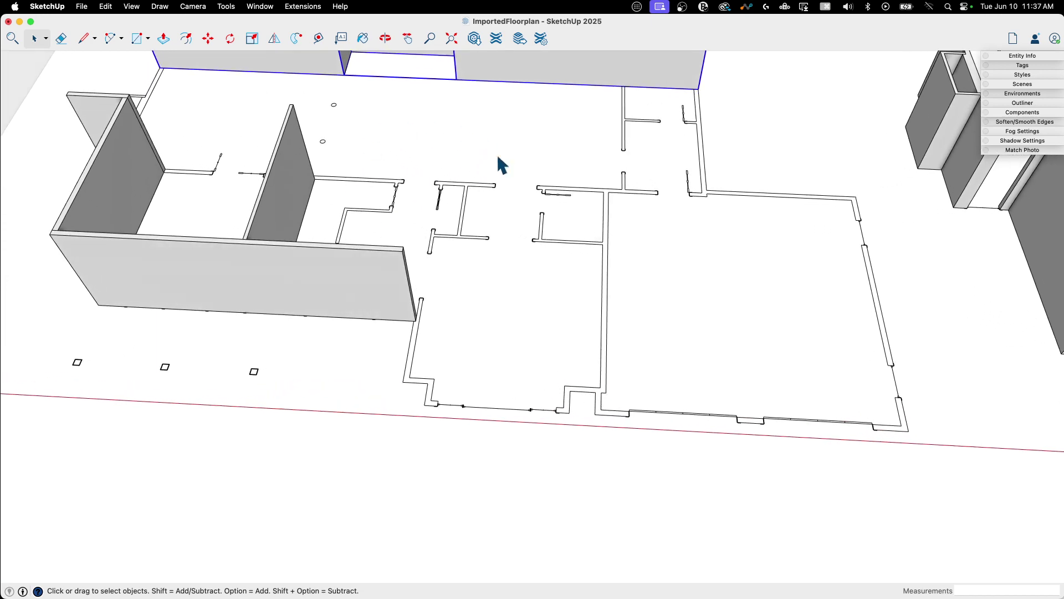
pyautogui.scroll(2, 423, 183)
pyautogui.scroll(-4, 473, 319)
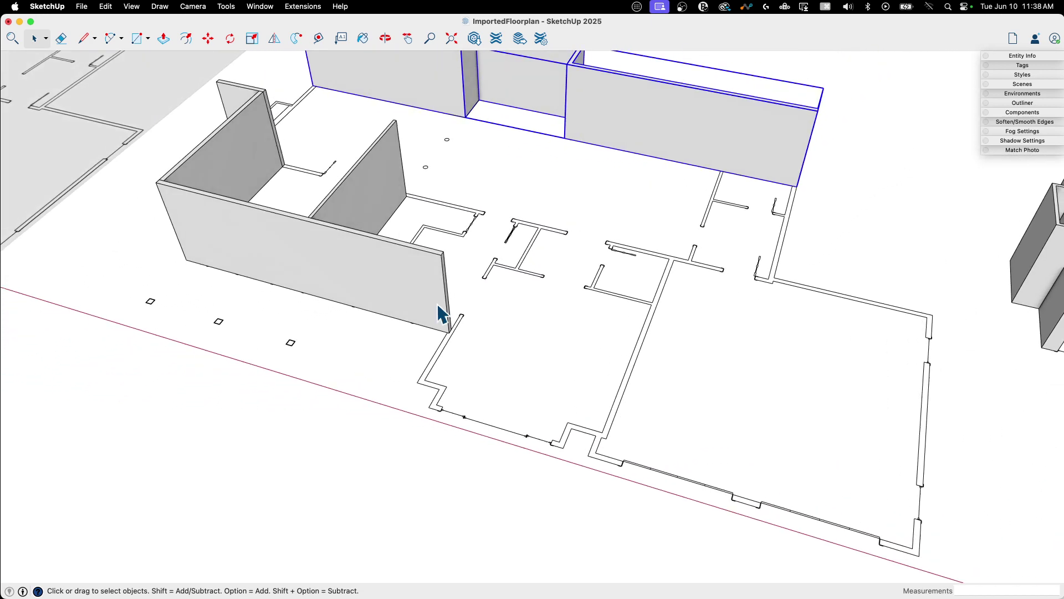
# Step: Draw a 6' by 5 1/2" rectangle over the short exterior wall projecting forward from the long front wall's open end
pyautogui.scroll(4, 411, 211)
pyautogui.moveTo(473, 320)
pyautogui.mouseDown(button='middle')
pyautogui.moveTo(411, 212)
pyautogui.moveTo(410, 162)
pyautogui.moveTo(494, 199)
pyautogui.moveTo(404, 356)
pyautogui.moveTo(361, 404)
pyautogui.moveTo(459, 414)
pyautogui.mouseUp(button='middle')
pyautogui.scroll(4, 409, 162)
pyautogui.press('r')
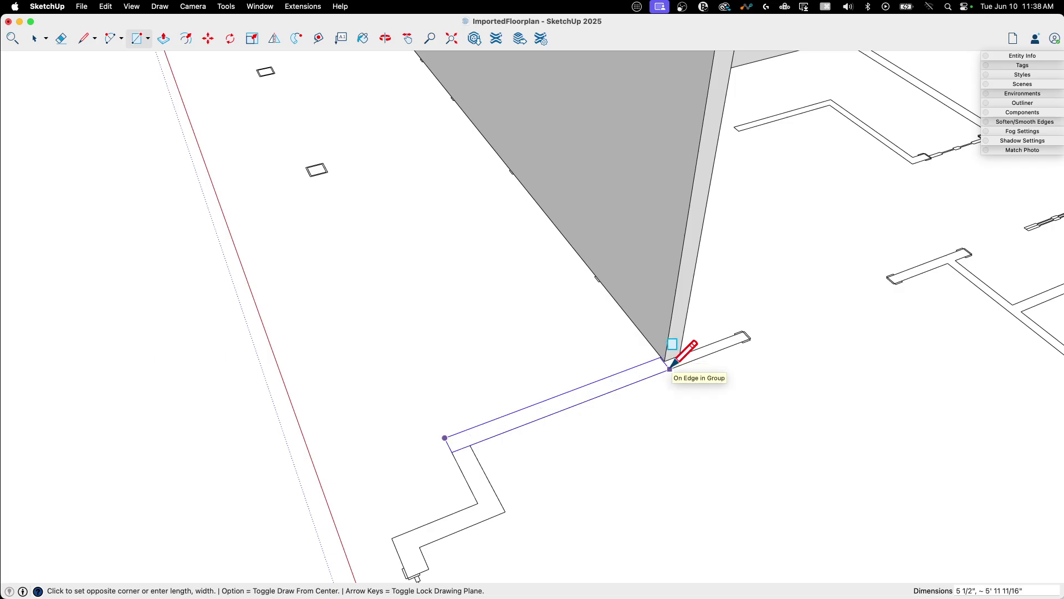
pyautogui.scroll(3, 671, 369)
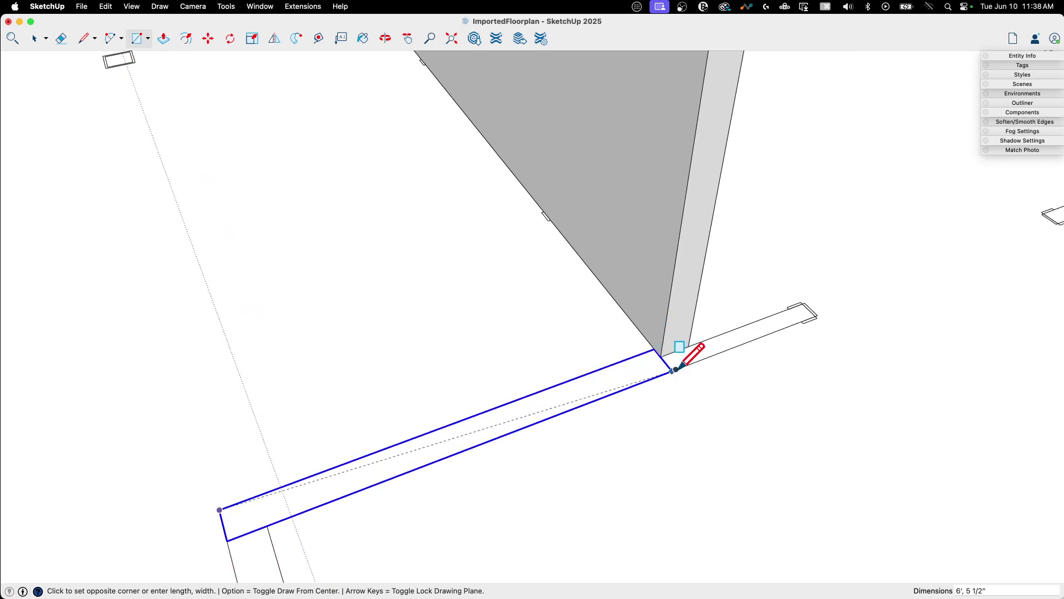
pyautogui.click(674, 370)
# Step: Inside the long front wall's group, push or pull its end face to meet the new rectangle's corner
pyautogui.press('p')
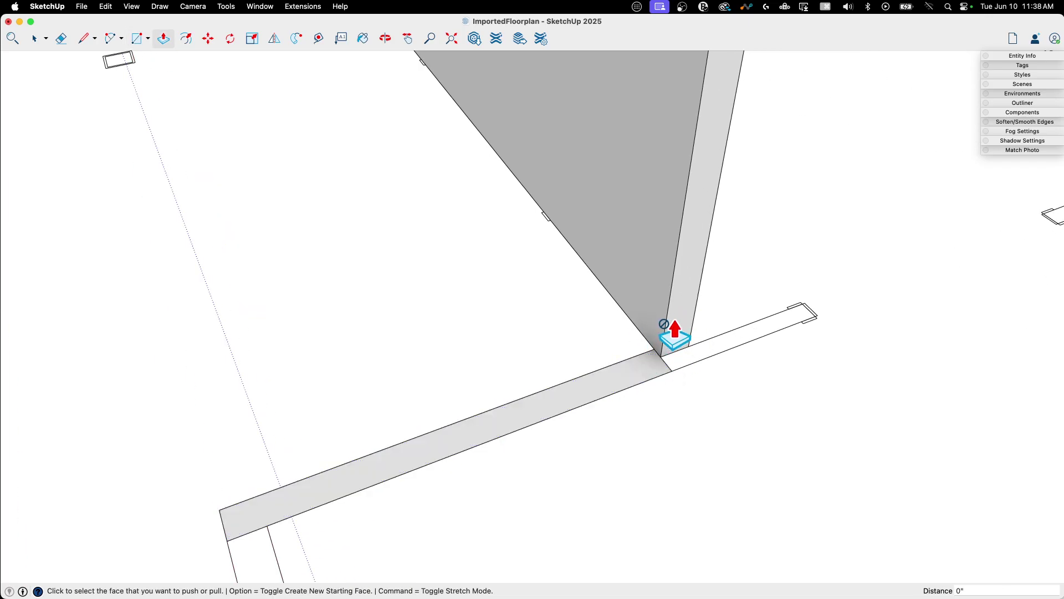
pyautogui.press('space')
pyautogui.click(677, 334)
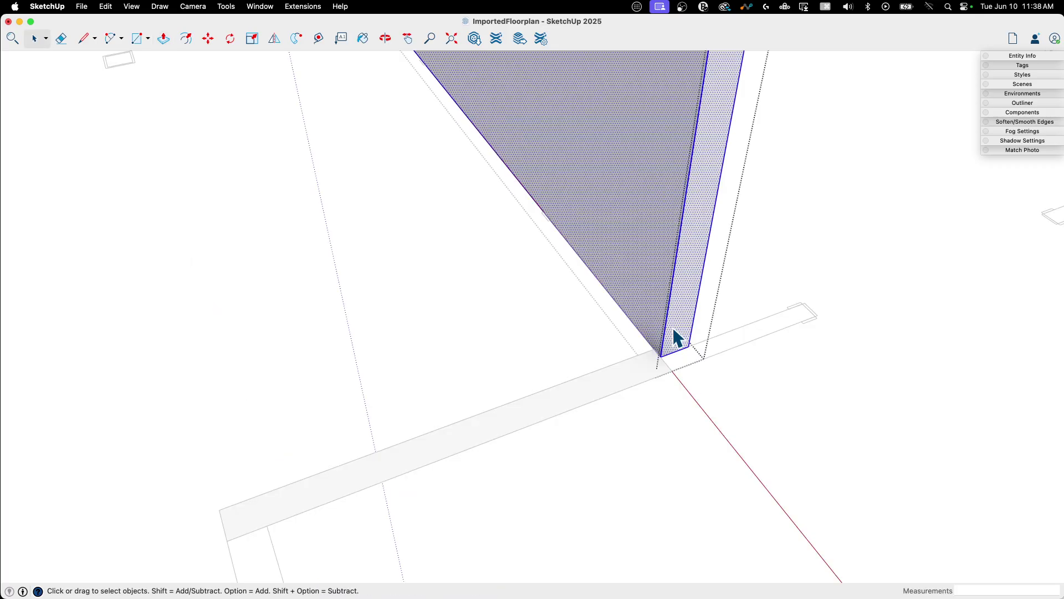
pyautogui.press('p')
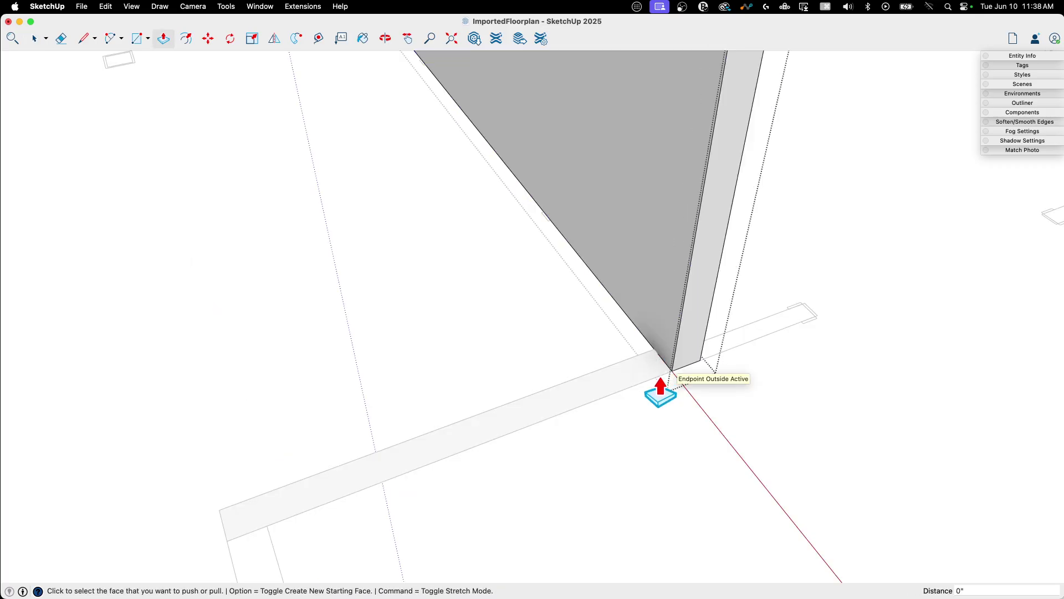
# Step: Leave the front wall's group and extrude the short wall's rectangle to the front wall's height
pyautogui.press('space')
pyautogui.click(658, 388)
pyautogui.press('p')
pyautogui.click(645, 374)
pyautogui.scroll(-3, 731, 183)
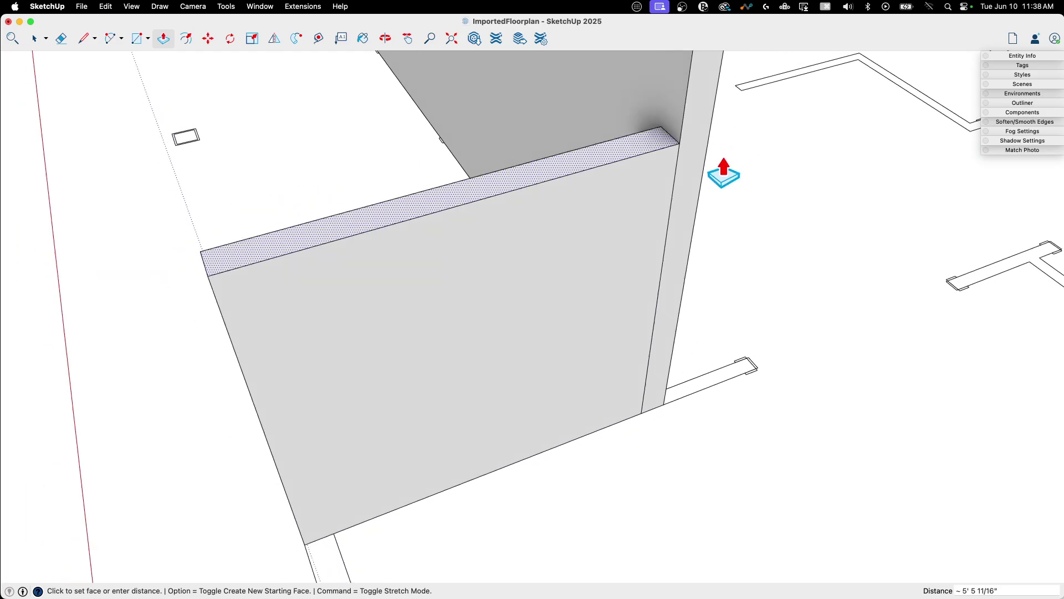
pyautogui.moveTo(715, 189); pyautogui.dragTo(694, 178, button='middle')
pyautogui.click(681, 115)
# Step: Select the entire short projecting wall with its connected geometry and make it a group
pyautogui.press('space')
pyautogui.tripleClick(642, 200)
pyautogui.rightClick(642, 197)
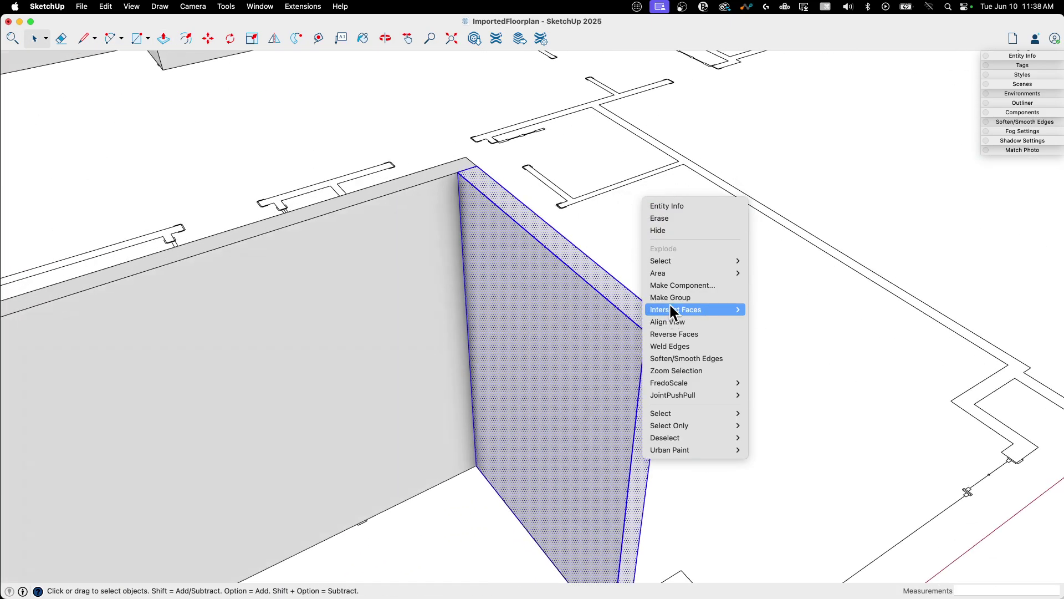
pyautogui.click(671, 297)
# Step: Draw a 10' 10 1/2" by 5 1/2" rectangle over the front window wall between its two outer corners
pyautogui.scroll(-3, 637, 324)
pyautogui.moveTo(637, 324); pyautogui.dragTo(554, 392, button='middle')
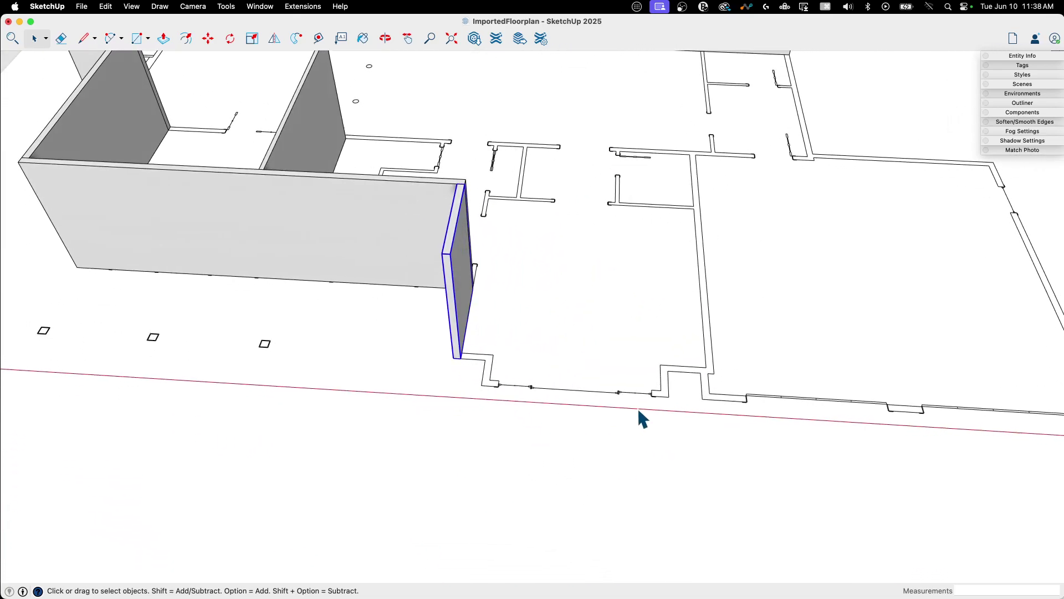
pyautogui.scroll(6, 637, 413)
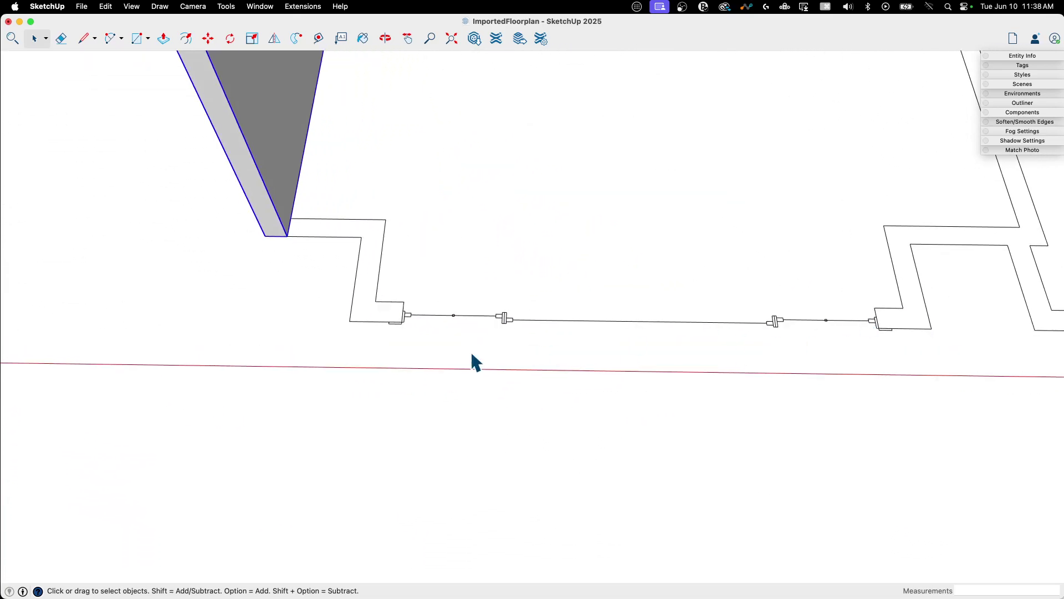
pyautogui.press('space')
pyautogui.press('r')
pyautogui.click(349, 321)
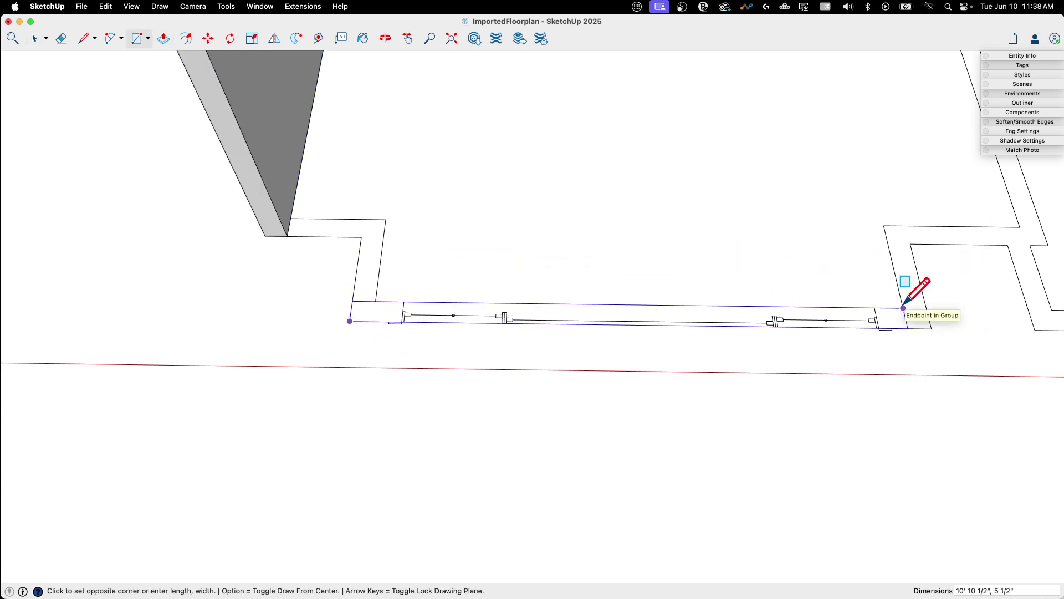
pyautogui.click(925, 306)
pyautogui.press('p')
pyautogui.click(907, 336)
pyautogui.moveTo(903, 174); pyautogui.dragTo(834, 230, button='middle')
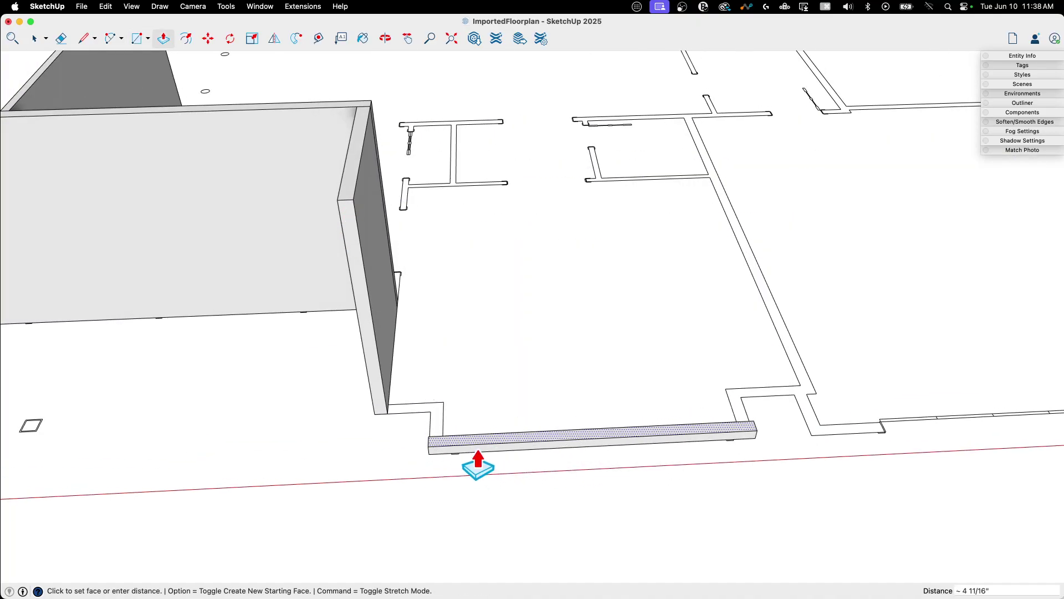
pyautogui.press('Escape')
# Step: Draw 5 1/2" lines across the window wall's rectangle at both ends of the window opening
pyautogui.moveTo(456, 470); pyautogui.dragTo(429, 308, button='middle')
pyautogui.press('space')
pyautogui.press('l')
pyautogui.scroll(5, 432, 258)
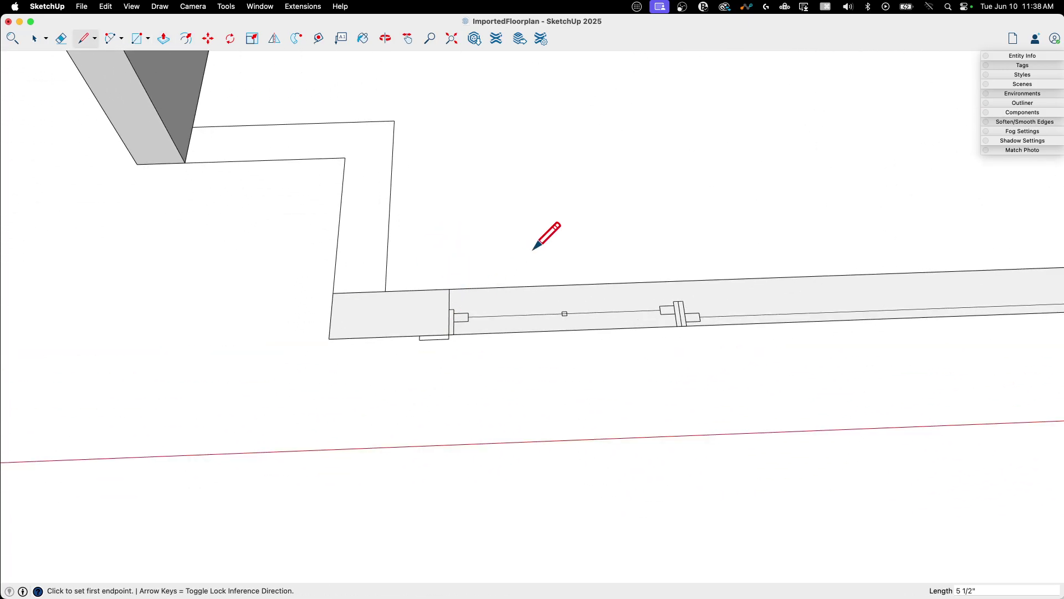
pyautogui.scroll(-5, 658, 304)
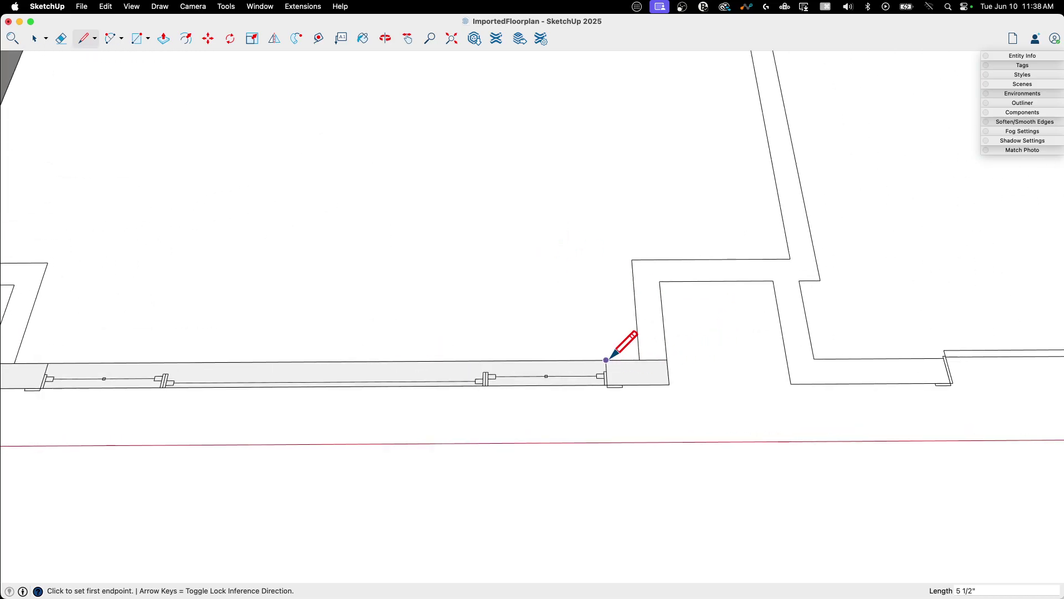
pyautogui.moveTo(490, 234); pyautogui.dragTo(368, 153, button='middle')
# Step: Extrude the two solid end sections of the window wall to the adjoining wall's height
pyautogui.press('p')
pyautogui.click(180, 329)
pyautogui.scroll(-5, 332, 293)
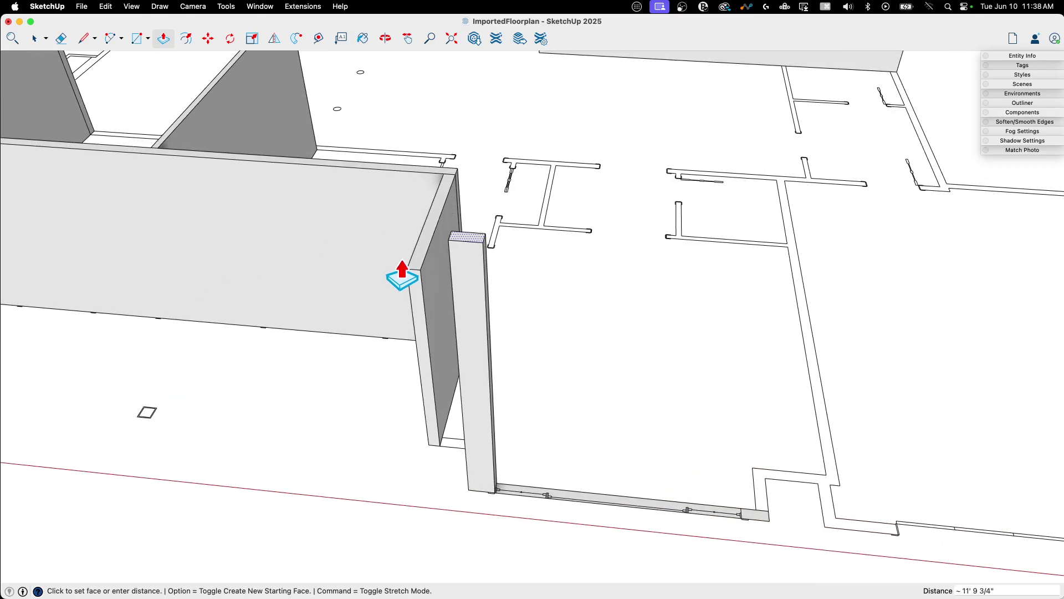
pyautogui.doubleClick(777, 534)
# Step: Extrude the middle section under the window opening 30" high as the sill wall
pyautogui.click(590, 512)
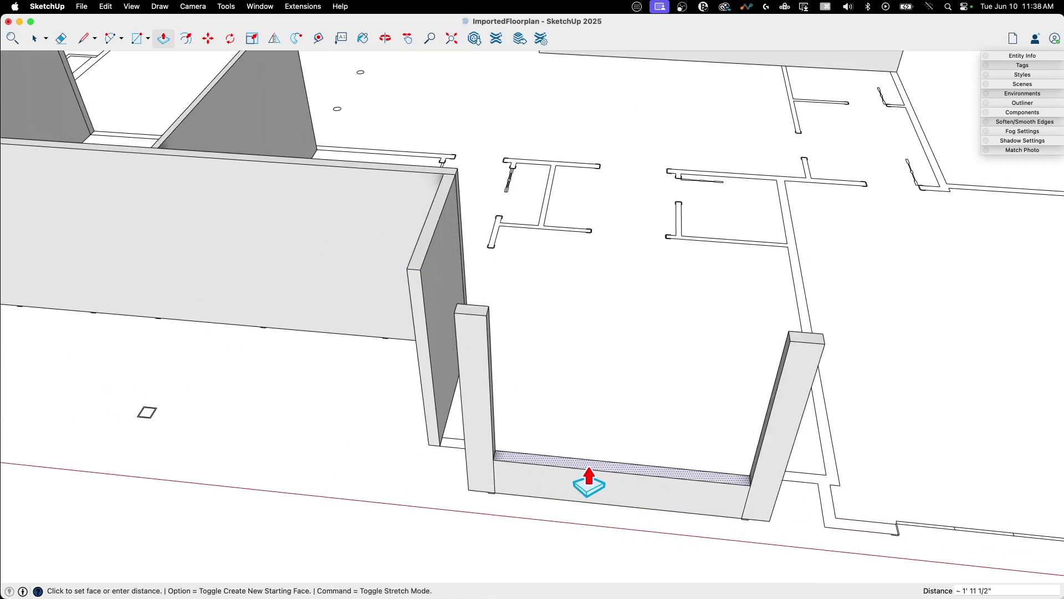
pyautogui.click(589, 481)
pyautogui.write('30')
pyautogui.press('Return')
# Step: Copy the sill wall's top face up to the top of the end sections and extrude it down about 1' 3 9/16" as the window header
pyautogui.moveTo(599, 467); pyautogui.dragTo(543, 460, button='middle')
pyautogui.press('space')
pyautogui.click(590, 454)
pyautogui.press('m')
pyautogui.click(494, 458)
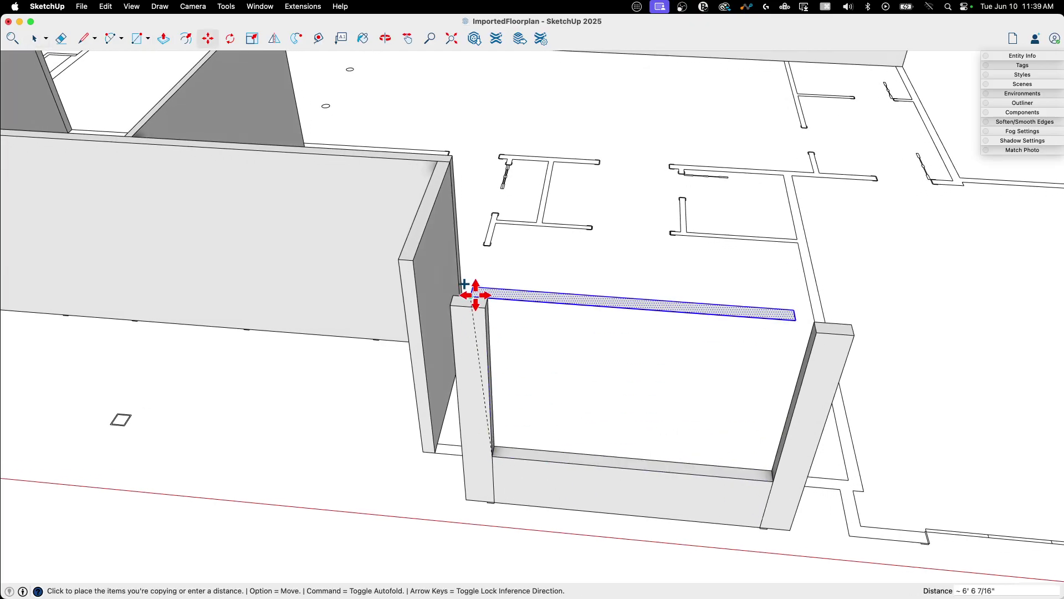
pyautogui.click(483, 307)
pyautogui.press('p')
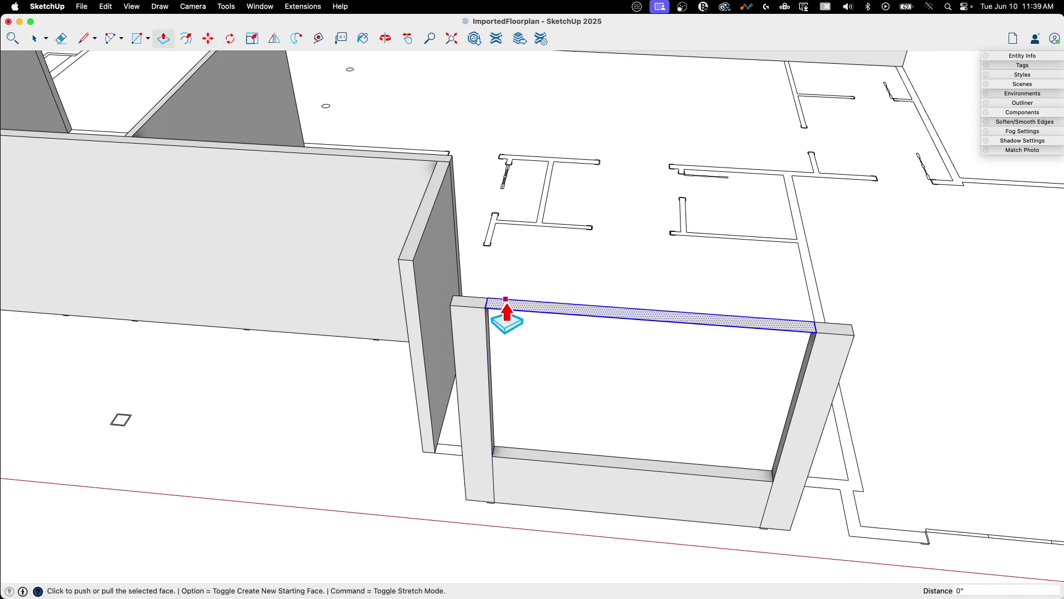
pyautogui.click(506, 304)
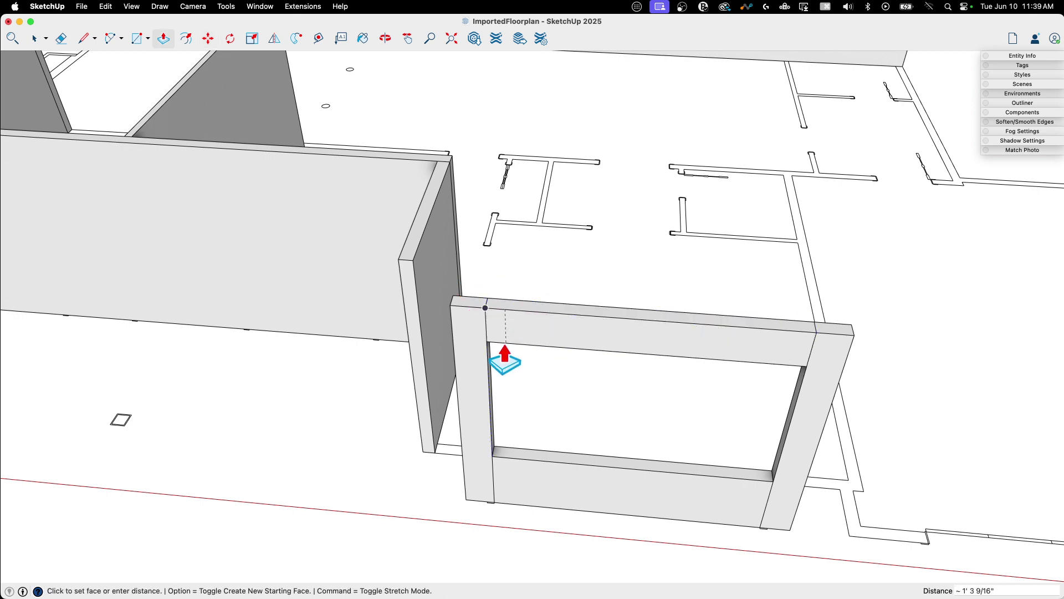
pyautogui.click(505, 361)
# Step: Erase the leftover seam edges between the end sections, sill and header on all sides of the window wall
pyautogui.press('e')
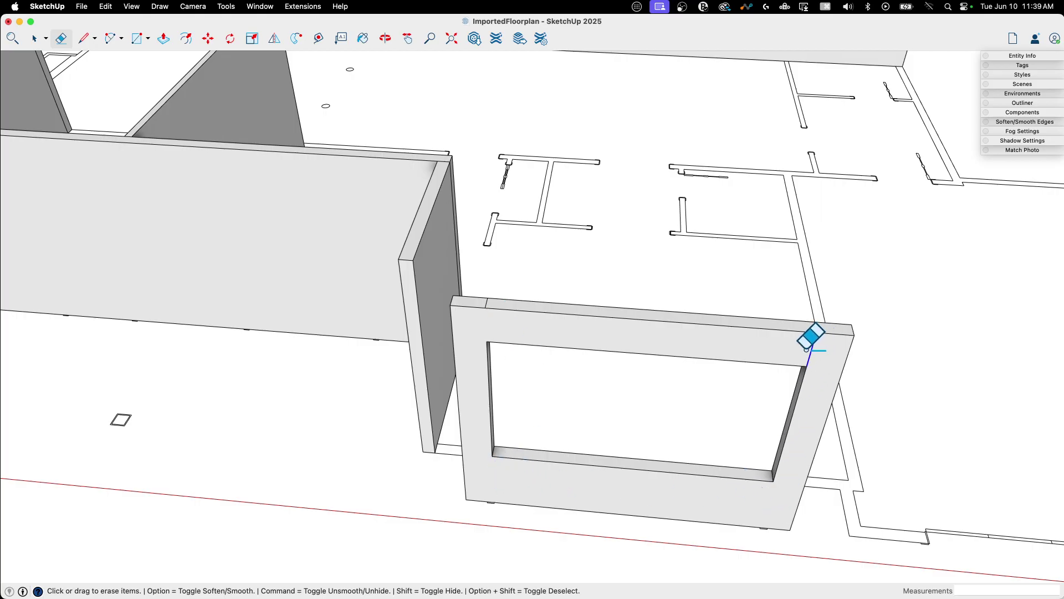
pyautogui.moveTo(811, 336); pyautogui.dragTo(644, 382, button='middle')
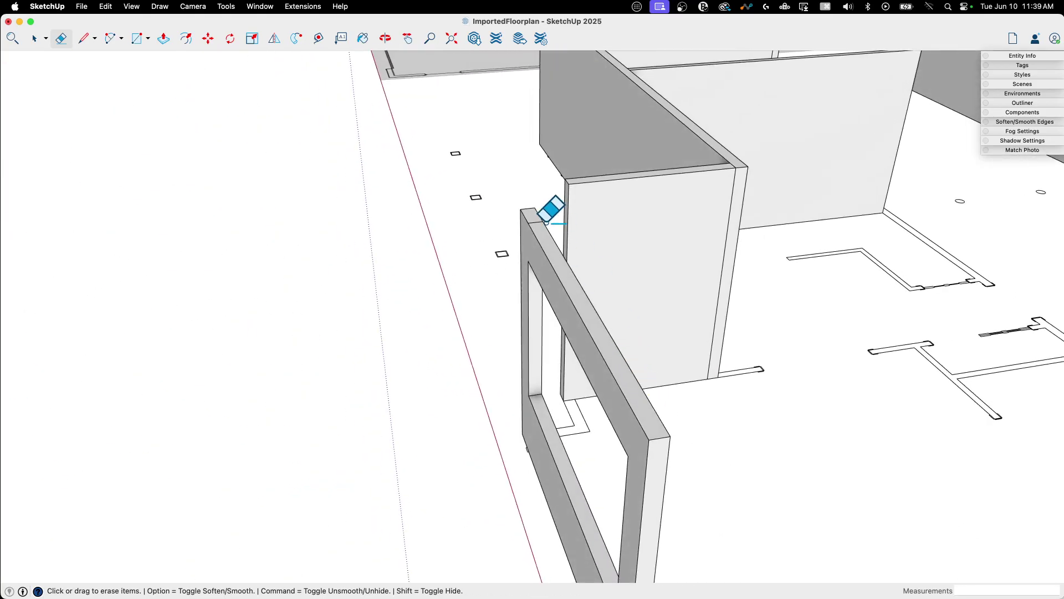
pyautogui.moveTo(537, 222)
pyautogui.mouseDown(button='middle')
pyautogui.moveTo(554, 225)
pyautogui.moveTo(360, 320)
pyautogui.mouseUp(button='middle')
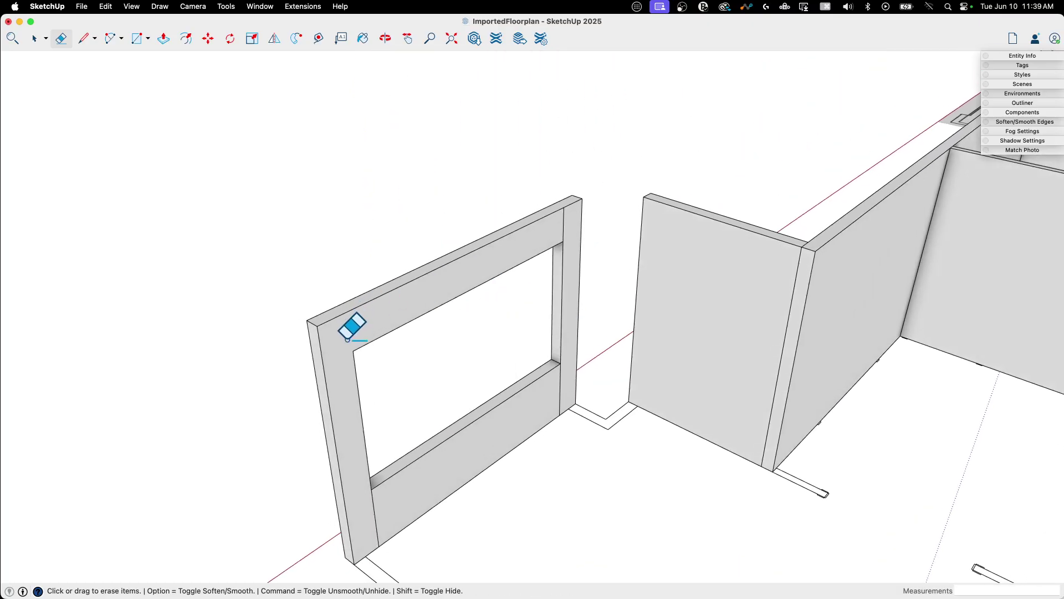
pyautogui.click(372, 511)
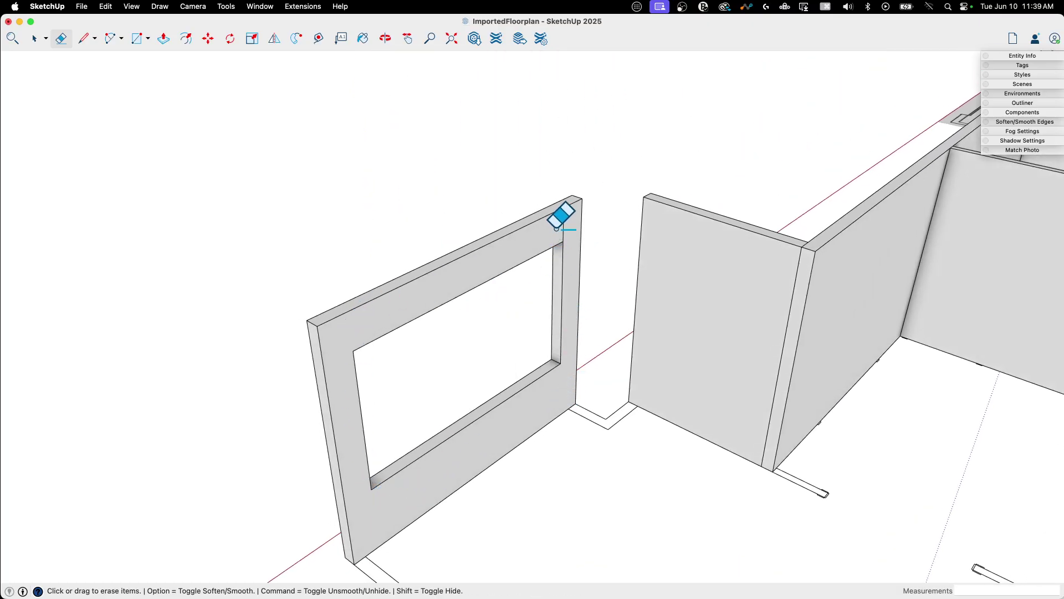
pyautogui.moveTo(559, 219)
pyautogui.mouseDown(button='middle')
pyautogui.moveTo(575, 209)
pyautogui.moveTo(772, 316)
pyautogui.mouseUp(button='middle')
# Step: Select the entire window wall with its connected geometry and make it a group
pyautogui.press('space')
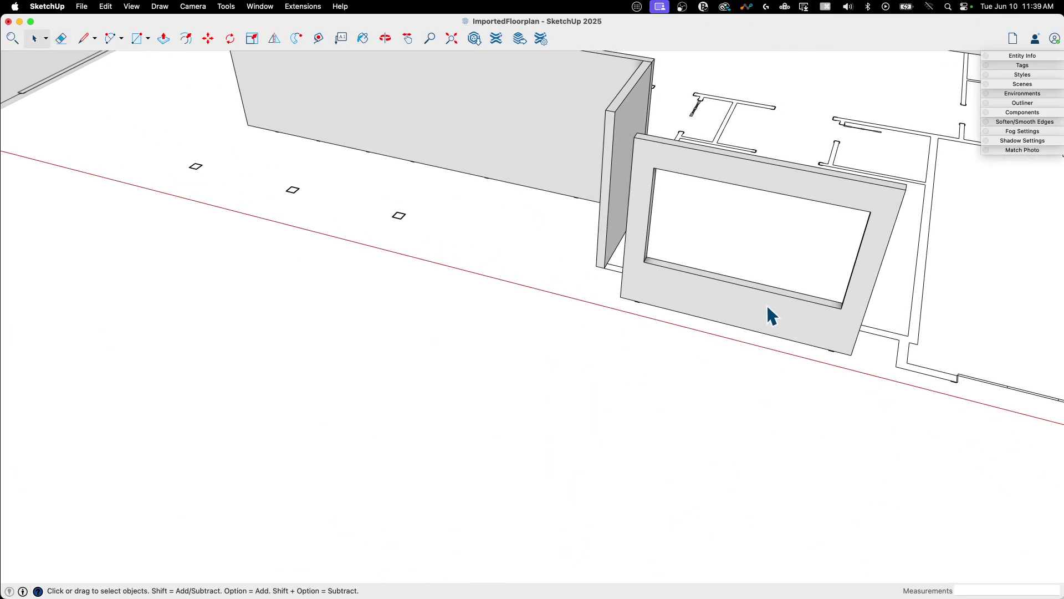
pyautogui.doubleClick(768, 308)
pyautogui.rightClick(761, 308)
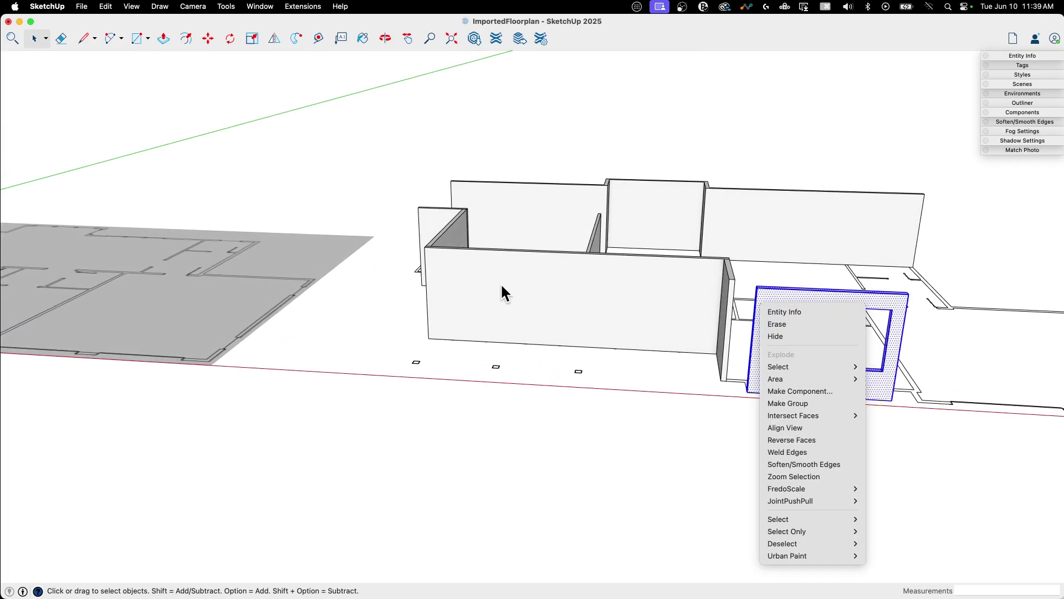
pyautogui.moveTo(461, 261)
pyautogui.mouseDown(button='middle')
pyautogui.moveTo(499, 367)
pyautogui.moveTo(493, 444)
pyautogui.mouseUp(button='middle')
pyautogui.moveTo(469, 222)
pyautogui.mouseDown(button='middle')
pyautogui.moveTo(589, 385)
pyautogui.moveTo(693, 186)
pyautogui.moveTo(683, 292)
pyautogui.moveTo(541, 216)
pyautogui.moveTo(594, 276)
pyautogui.moveTo(354, 280)
pyautogui.moveTo(694, 311)
pyautogui.moveTo(710, 338)
pyautogui.mouseUp(button='middle')
pyautogui.click(803, 403)
# Step: Select the locked linework floor plan and review it against the walls modelled on top
pyautogui.moveTo(770, 384); pyautogui.dragTo(595, 277, button='middle')
pyautogui.click(595, 277)
pyautogui.scroll(10, 630, 281)
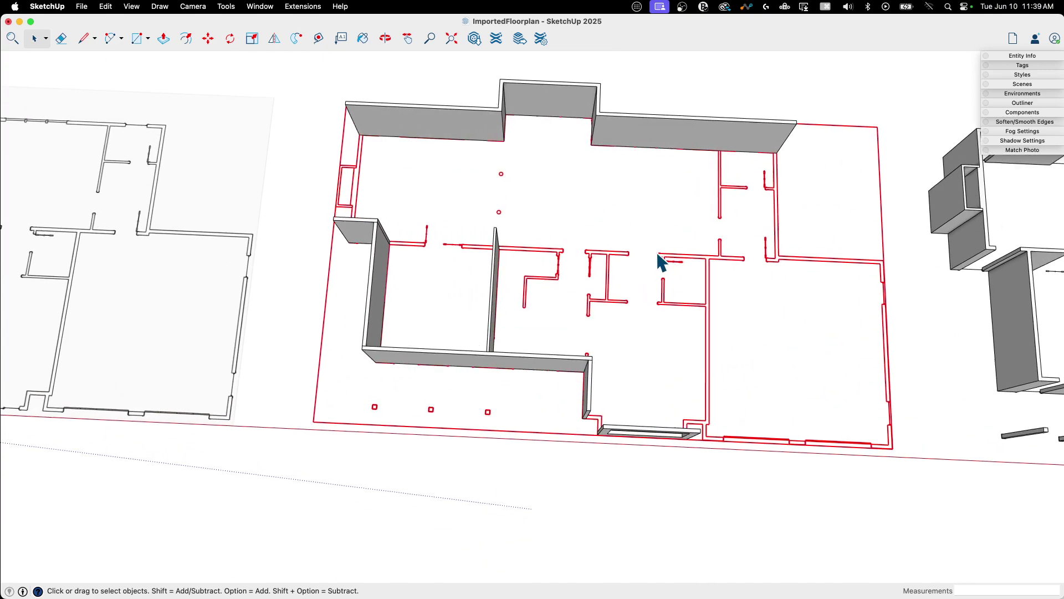
# Step: Draw a rectangle about 13' 6" by 5 1/2" over the linework interior wall that crosses the modelled partition's end
pyautogui.scroll(3, 554, 275)
pyautogui.scroll(-5, 776, 256)
pyautogui.scroll(4, 704, 339)
pyautogui.moveTo(704, 339); pyautogui.dragTo(652, 280, button='middle')
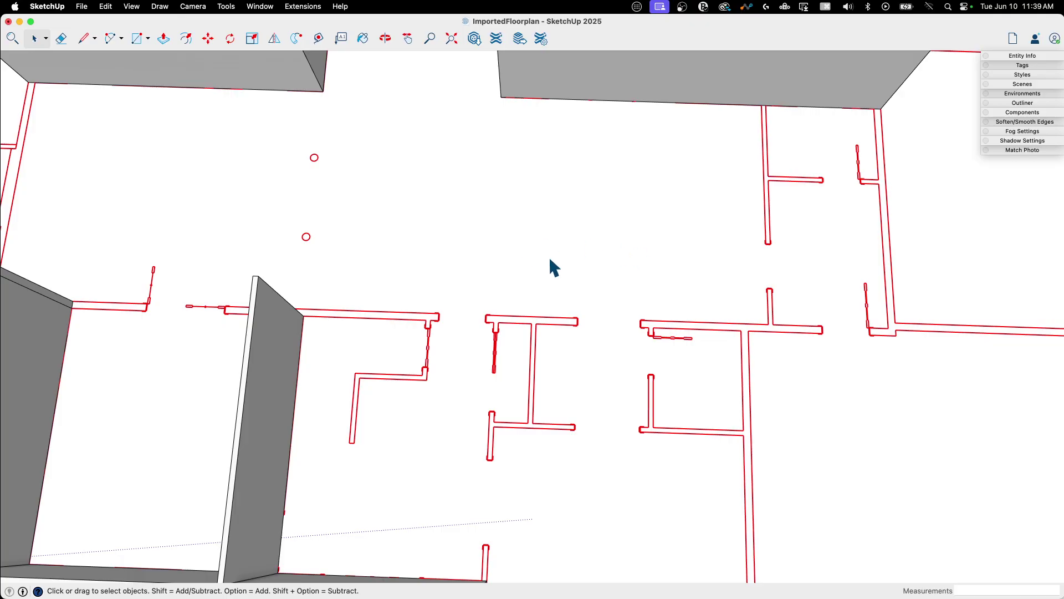
pyautogui.scroll(8, 609, 305)
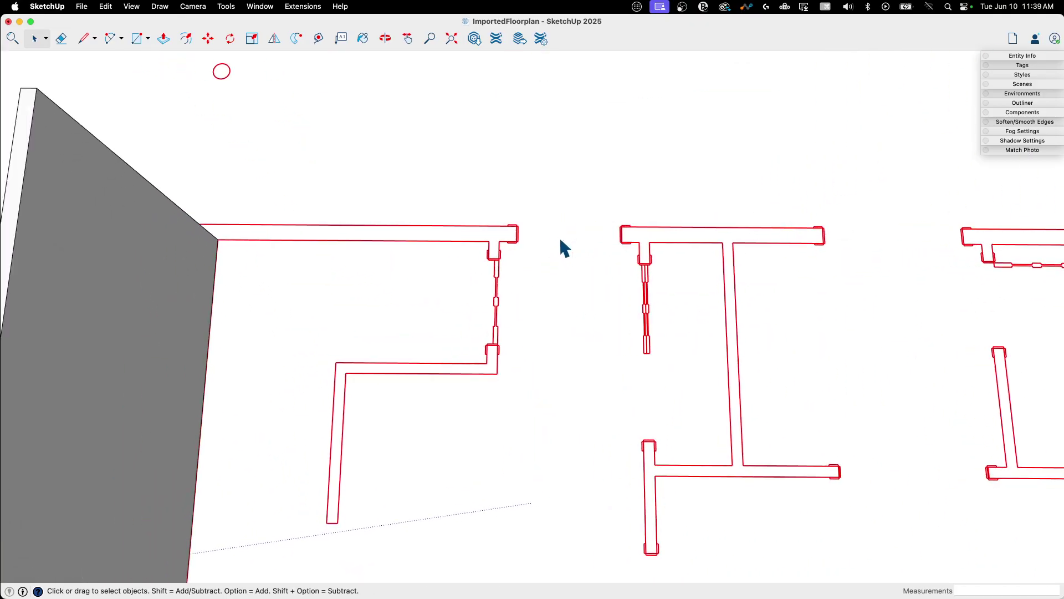
pyautogui.keyDown('shift'); pyautogui.moveTo(431, 265); pyautogui.dragTo(441, 274, button='middle'); pyautogui.keyUp('shift')
pyautogui.moveTo(823, 268); pyautogui.dragTo(621, 160, button='middle')
pyautogui.press('l')
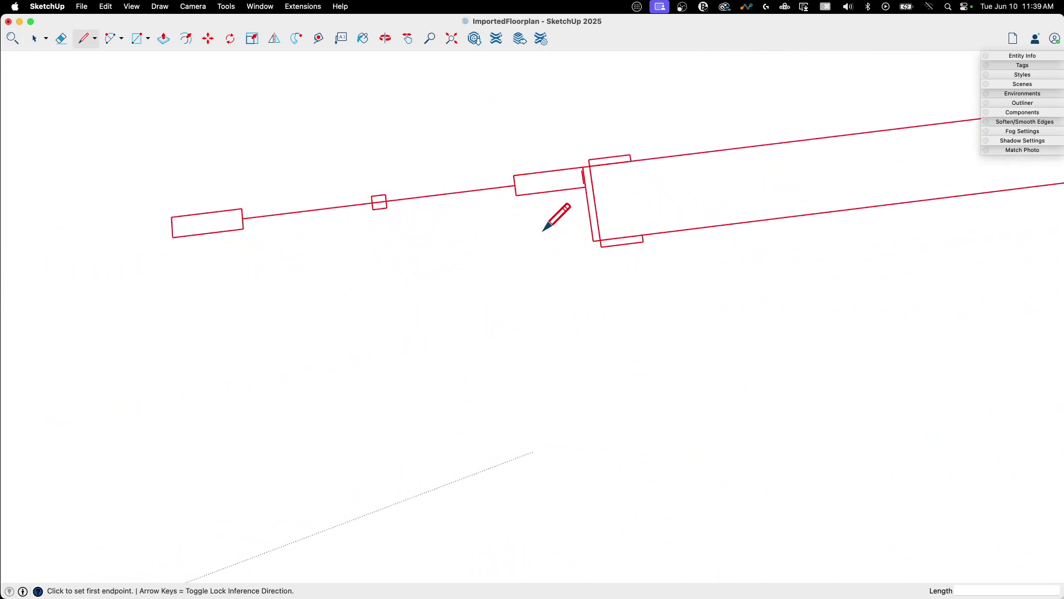
pyautogui.press('r')
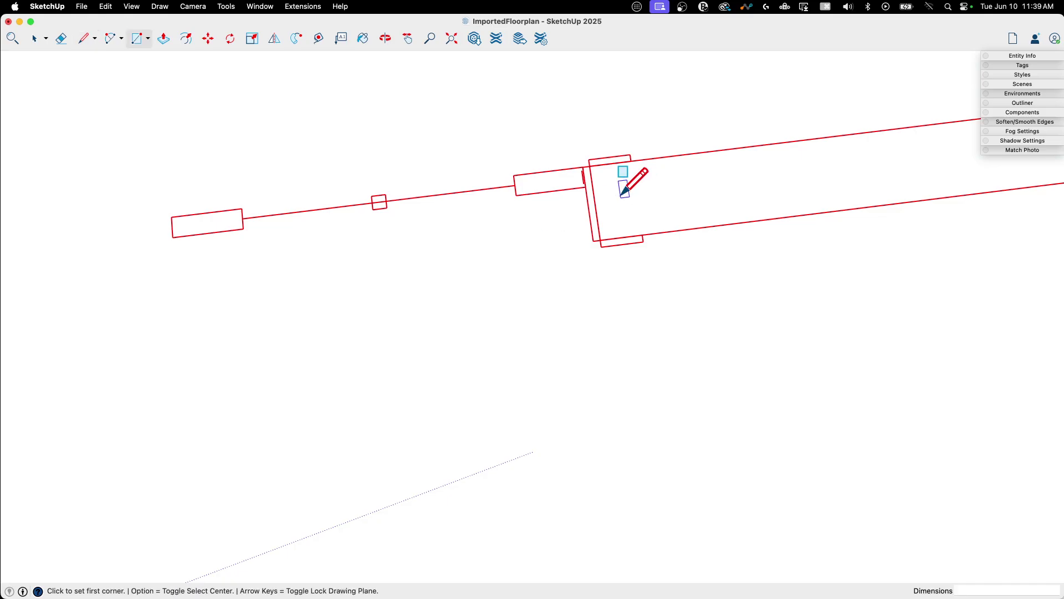
pyautogui.click(590, 165)
pyautogui.scroll(10, 727, 226)
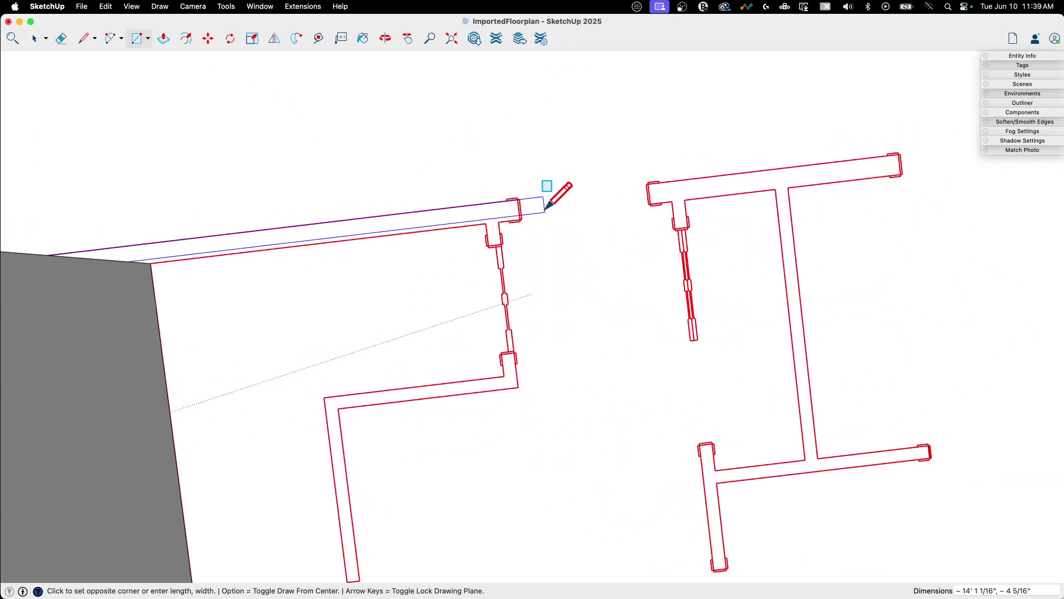
pyautogui.scroll(-6, 548, 203)
pyautogui.scroll(8, 653, 269)
pyautogui.scroll(3, 433, 240)
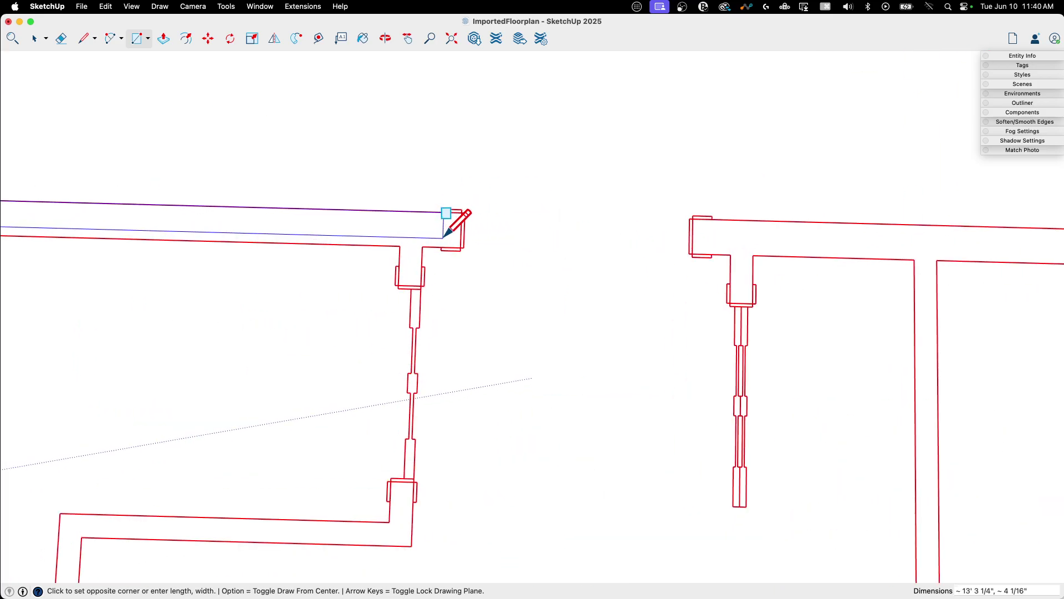
pyautogui.click(462, 242)
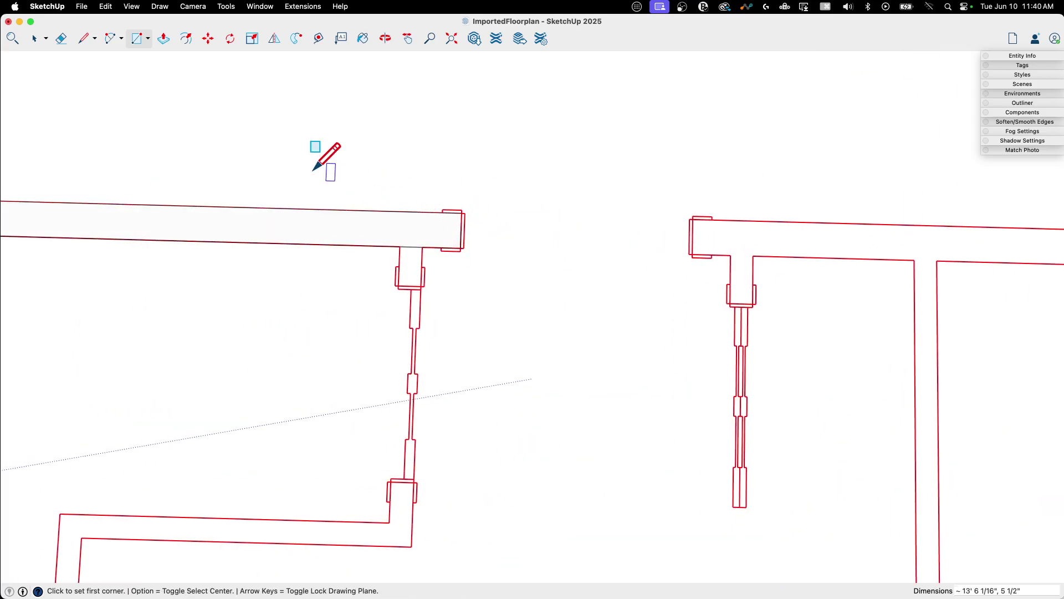
# Step: Extrude the interior wall rectangle up to the top of the adjoining partition wall
pyautogui.press('space')
pyautogui.moveTo(302, 161); pyautogui.dragTo(321, 329, button='middle')
pyautogui.click(301, 208)
pyautogui.press('p')
pyautogui.click(332, 369)
pyautogui.click(335, 361)
pyautogui.click(334, 363)
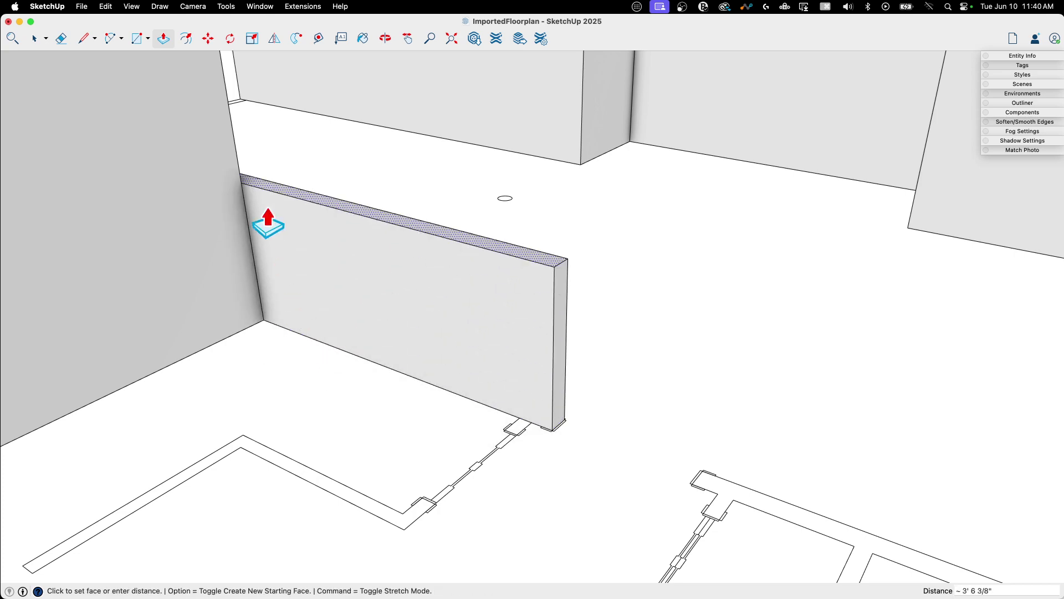
pyautogui.moveTo(266, 214); pyautogui.dragTo(473, 304, button='middle')
pyautogui.click(518, 261)
# Step: Select the whole new interior wall with its connected geometry and make it a group
pyautogui.press('space')
pyautogui.tripleClick(574, 333)
pyautogui.rightClick(575, 328)
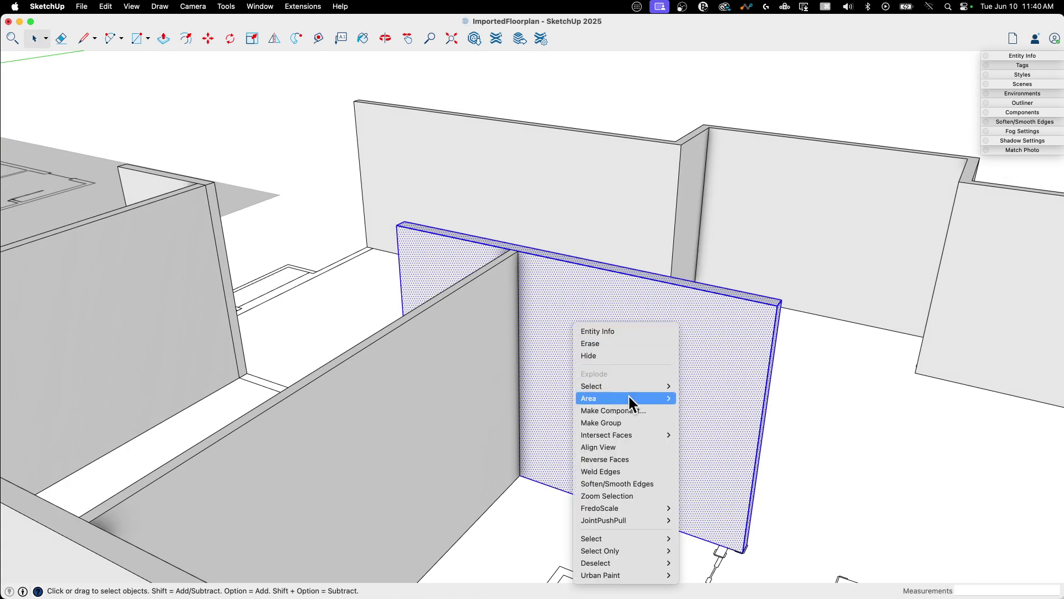
pyautogui.click(613, 424)
# Step: Review the modelled linework walls and examine the image version of the floor plan
pyautogui.scroll(-10, 623, 417)
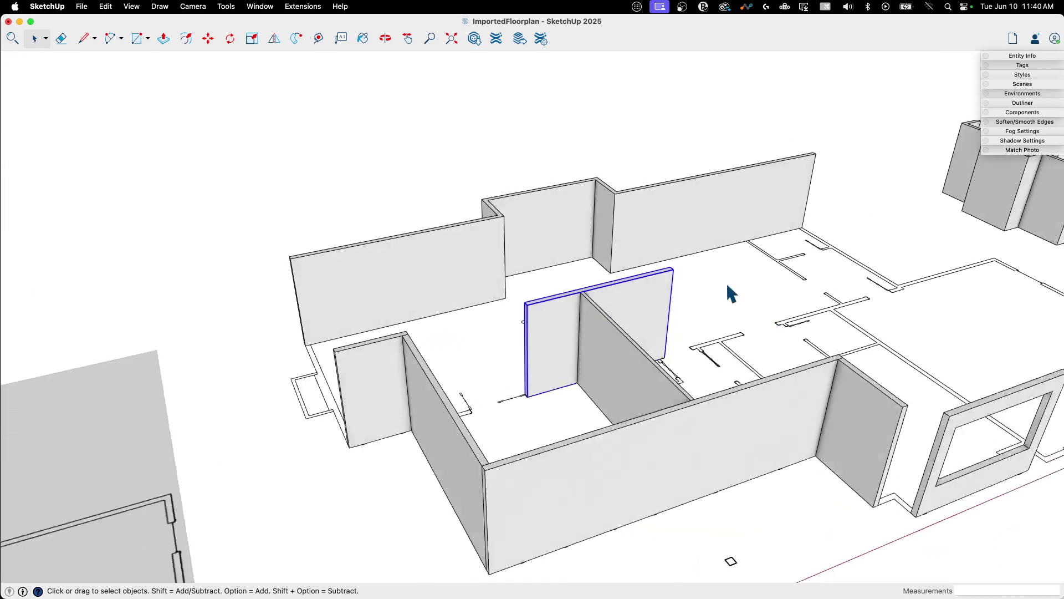
pyautogui.moveTo(726, 282); pyautogui.dragTo(634, 362, button='middle')
pyautogui.moveTo(651, 281); pyautogui.dragTo(410, 279, button='middle')
pyautogui.scroll(3, 408, 277)
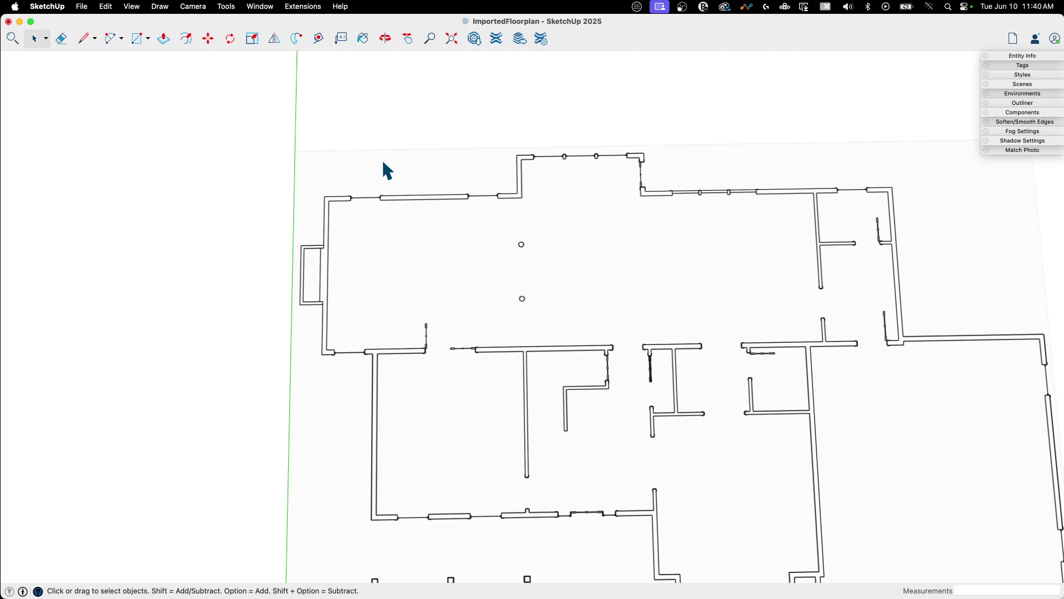
pyautogui.scroll(-2, 324, 147)
pyautogui.moveTo(326, 149); pyautogui.dragTo(376, 261, button='middle')
pyautogui.moveTo(334, 323); pyautogui.dragTo(406, 216, button='middle')
pyautogui.moveTo(625, 201); pyautogui.dragTo(658, 233, button='middle')
pyautogui.scroll(-3, 658, 233)
pyautogui.scroll(5, 444, 150)
pyautogui.moveTo(444, 150); pyautogui.dragTo(476, 193, button='middle')
# Step: Measure the outer edge of the front window wall on the image floor plan, from corner to corner
pyautogui.press('l')
pyautogui.scroll(5, 470, 349)
pyautogui.scroll(-6, 452, 327)
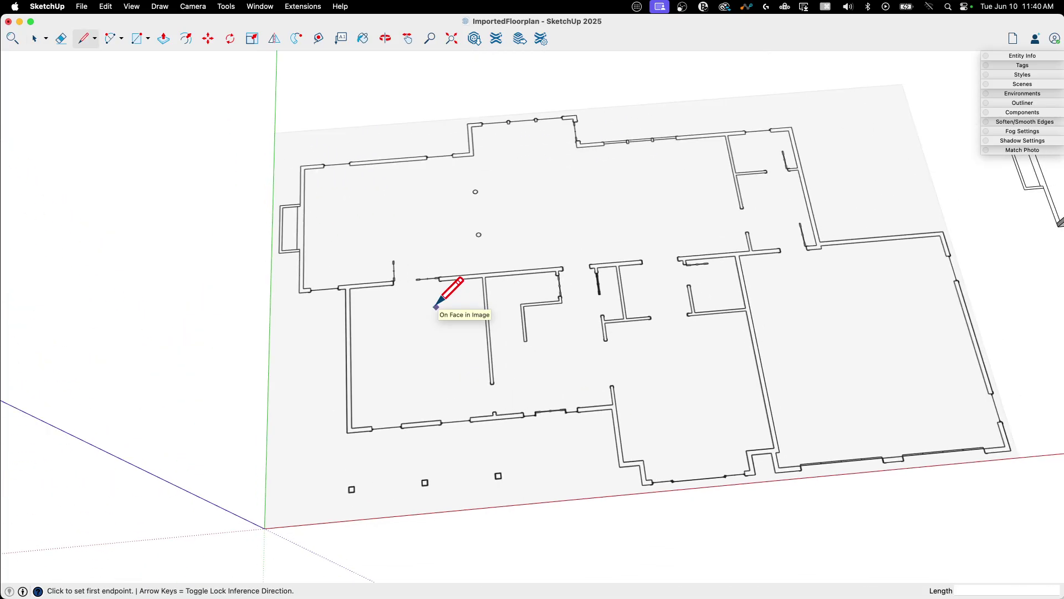
pyautogui.scroll(5, 621, 377)
pyautogui.scroll(4, 560, 308)
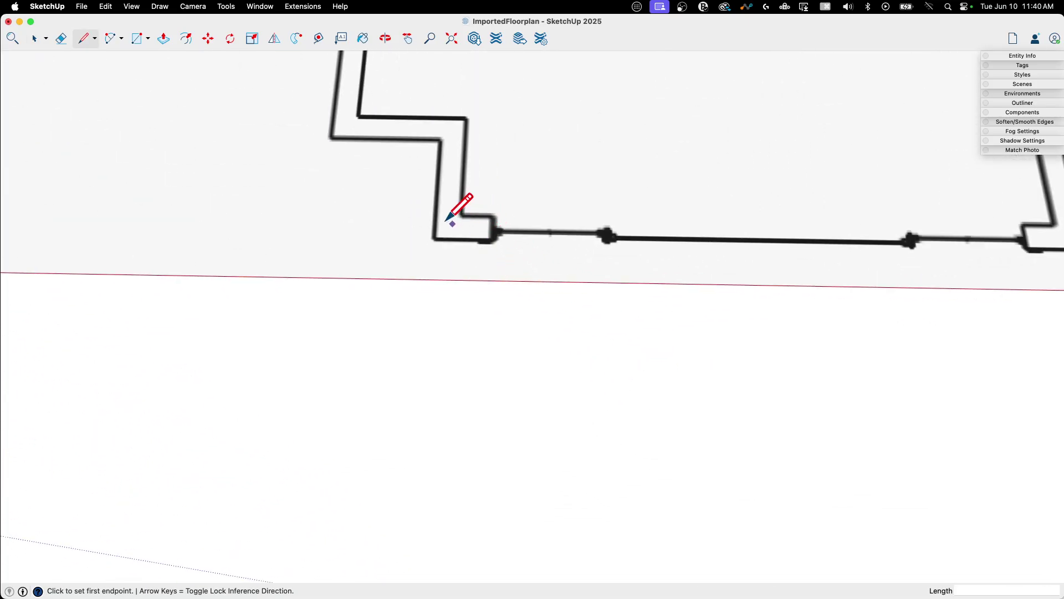
pyautogui.click(434, 239)
pyautogui.scroll(-3, 776, 183)
pyautogui.keyDown('shift'); pyautogui.moveTo(776, 183); pyautogui.dragTo(192, 285, button='middle'); pyautogui.keyUp('shift')
pyautogui.scroll(-5, 191, 284)
pyautogui.moveTo(265, 289); pyautogui.dragTo(383, 234, button='middle')
pyautogui.scroll(4, 382, 233)
pyautogui.scroll(2, 387, 209)
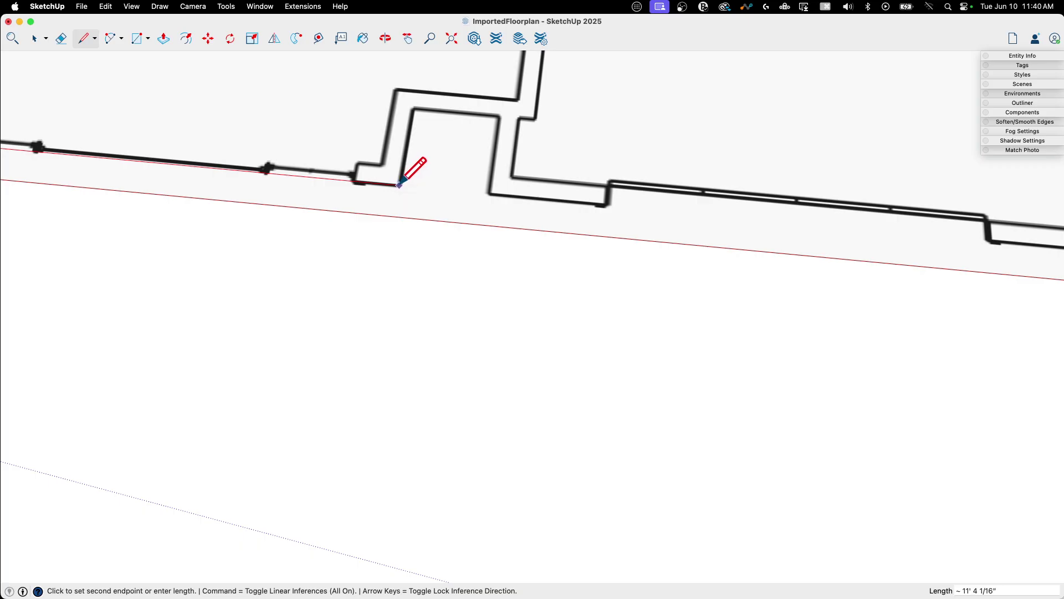
pyautogui.click(399, 184)
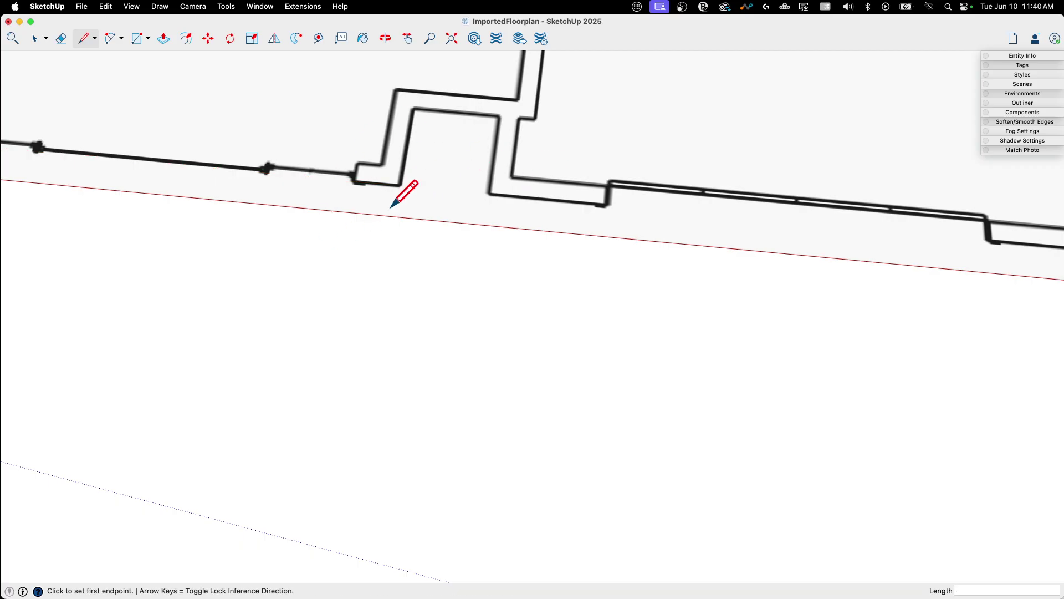
# Step: Measure the grouped window wall's length in the linework version for comparison
pyautogui.scroll(-5, 388, 198)
pyautogui.scroll(5, 948, 380)
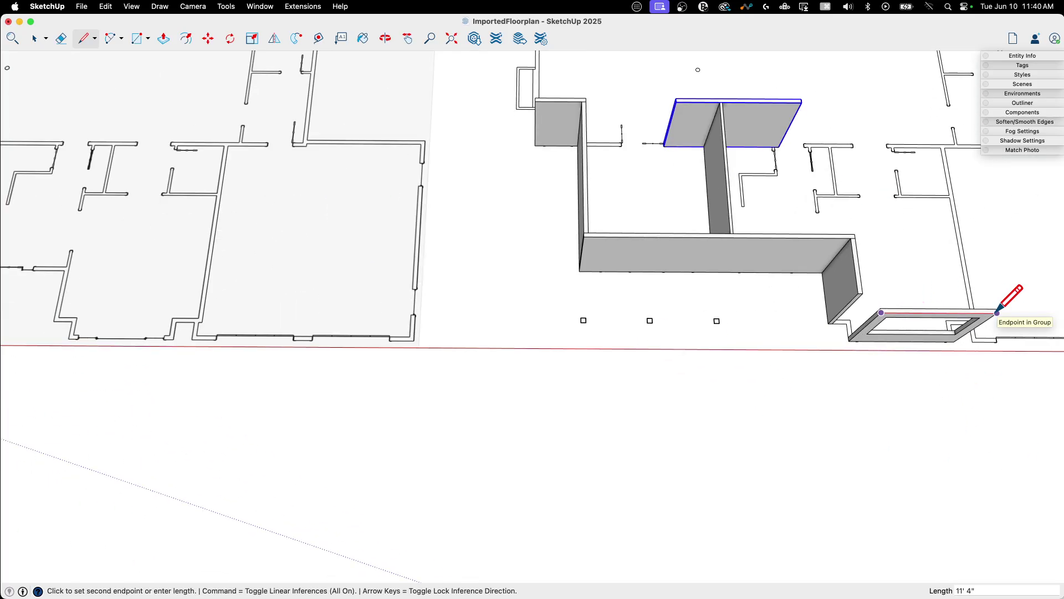
pyautogui.scroll(-4, 724, 348)
pyautogui.press('space')
# Step: Draw a closed wall outline 11' 4" long and 5 1/2" thick over the front window wall on the image plan
pyautogui.scroll(8, 382, 340)
pyautogui.press('l')
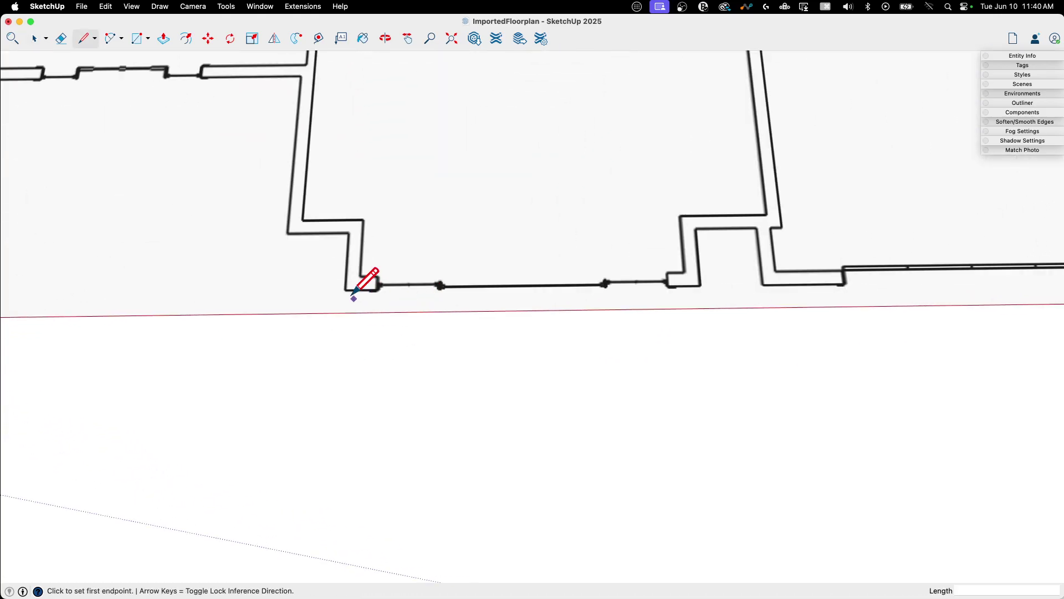
pyautogui.scroll(3, 352, 297)
pyautogui.click(340, 283)
pyautogui.scroll(-3, 499, 280)
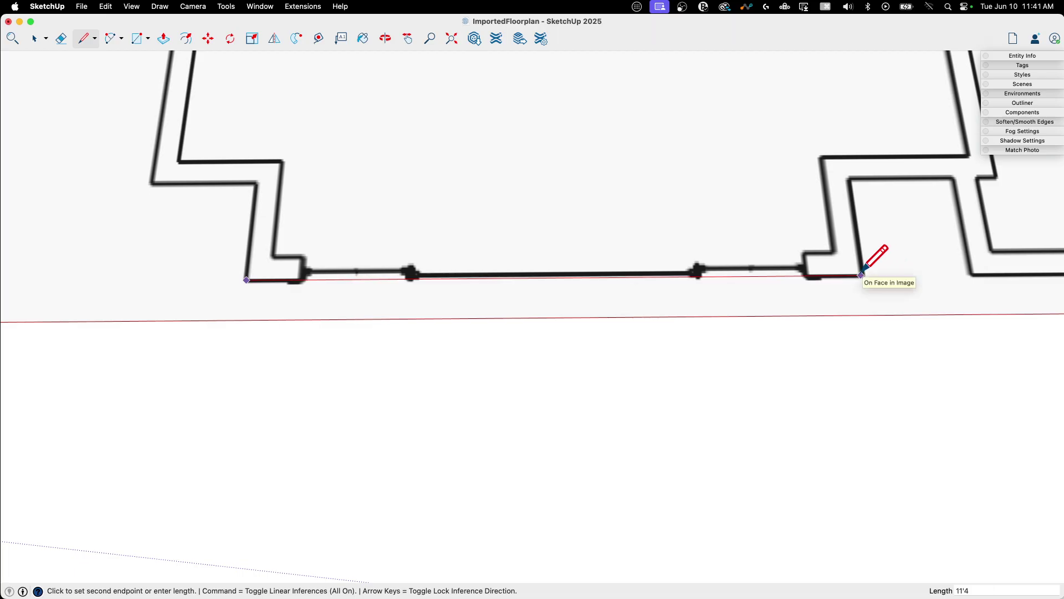
pyautogui.click(861, 274)
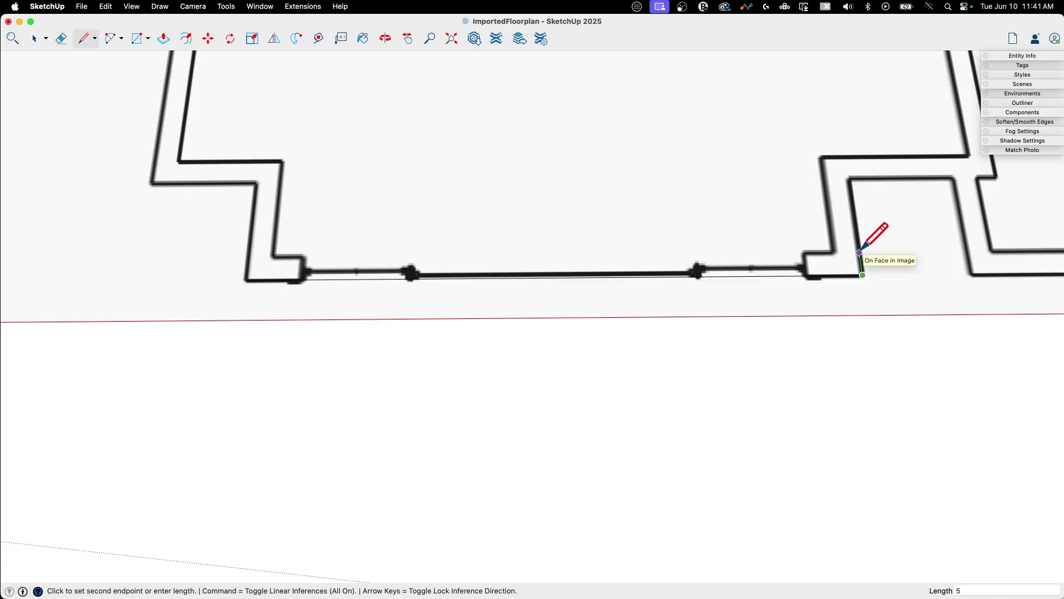
pyautogui.press('Return')
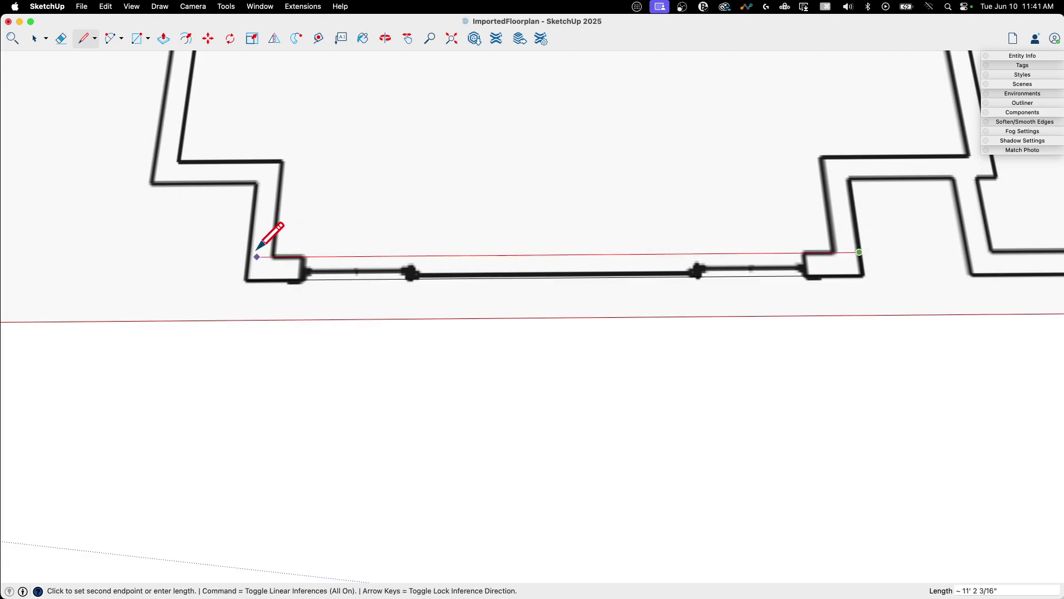
pyautogui.click(247, 277)
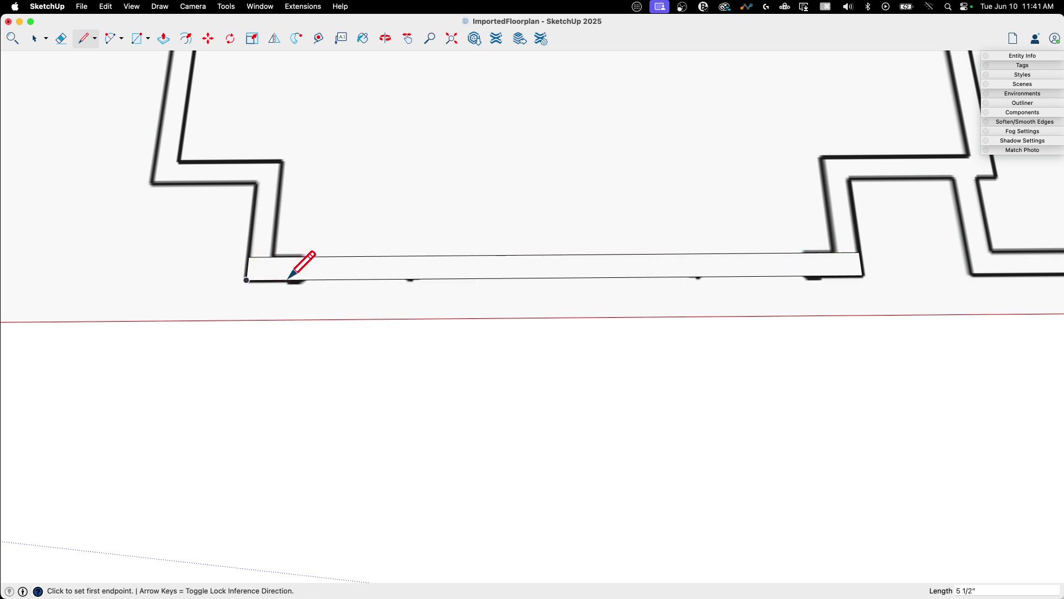
# Step: Extrude the front wall outline on the image plan to a height of 9'
pyautogui.moveTo(779, 285)
pyautogui.mouseDown(button='middle')
pyautogui.moveTo(513, 148)
pyautogui.moveTo(460, 184)
pyautogui.mouseUp(button='middle')
pyautogui.scroll(-3, 383, 316)
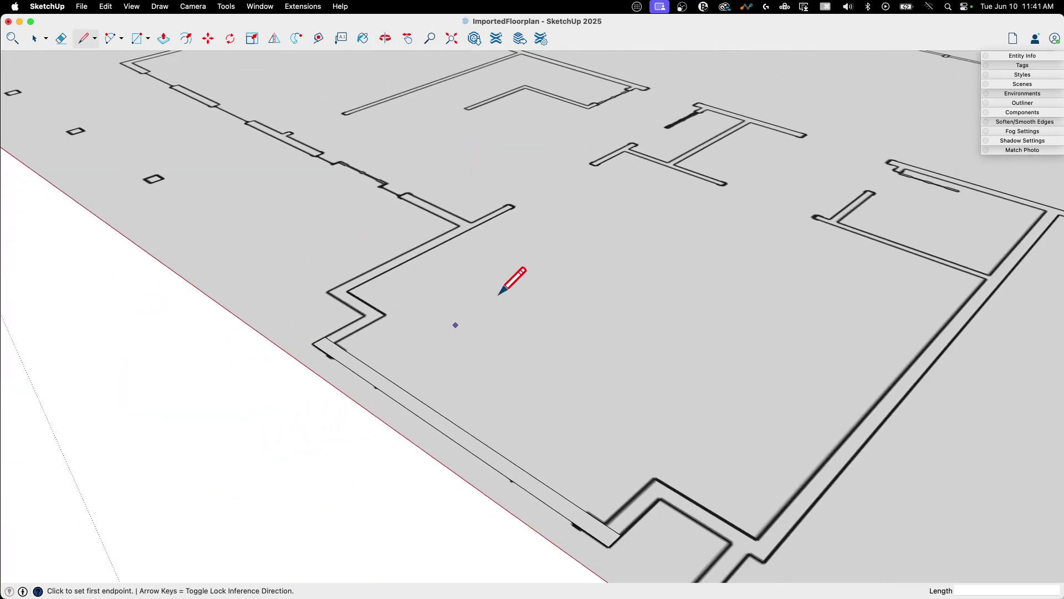
pyautogui.press('p')
pyautogui.click(355, 377)
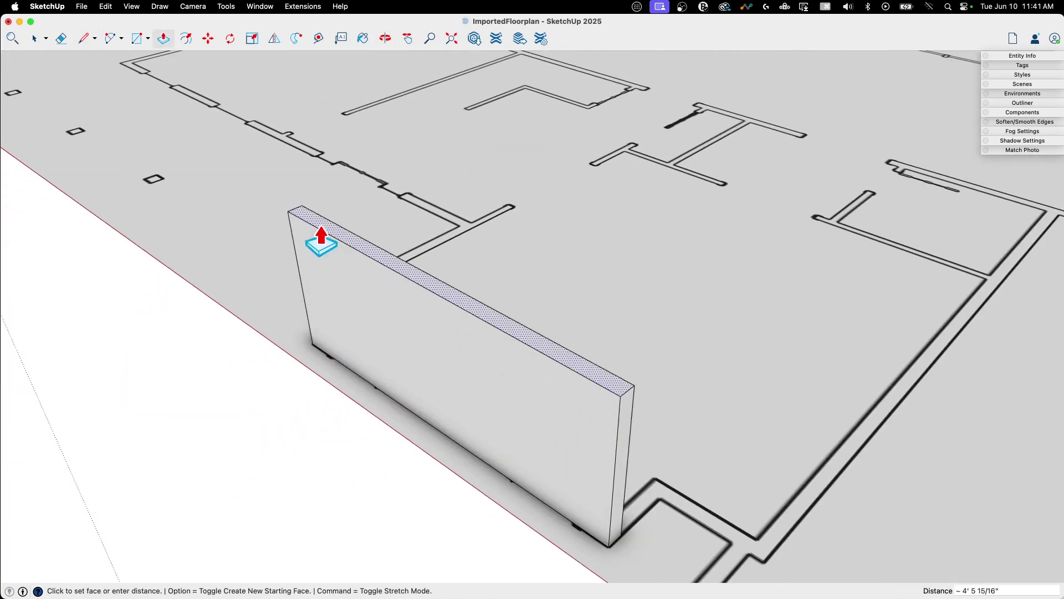
pyautogui.write("9'")
pyautogui.press('Return')
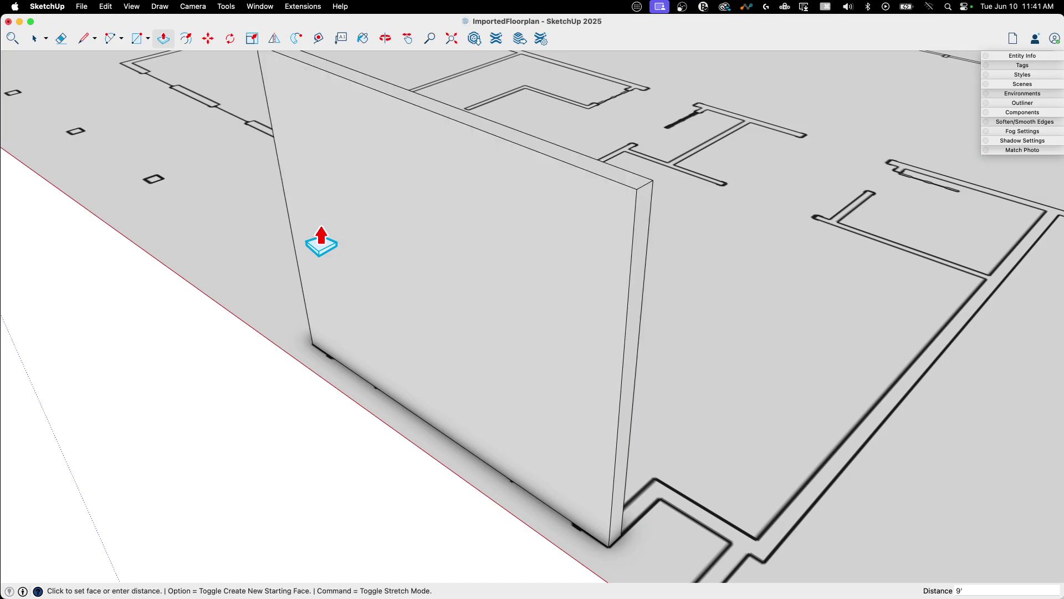
# Step: Select the entire 9' front wall with its connected geometry and make it a group
pyautogui.press('space')
pyautogui.tripleClick(385, 183)
pyautogui.rightClick(385, 183)
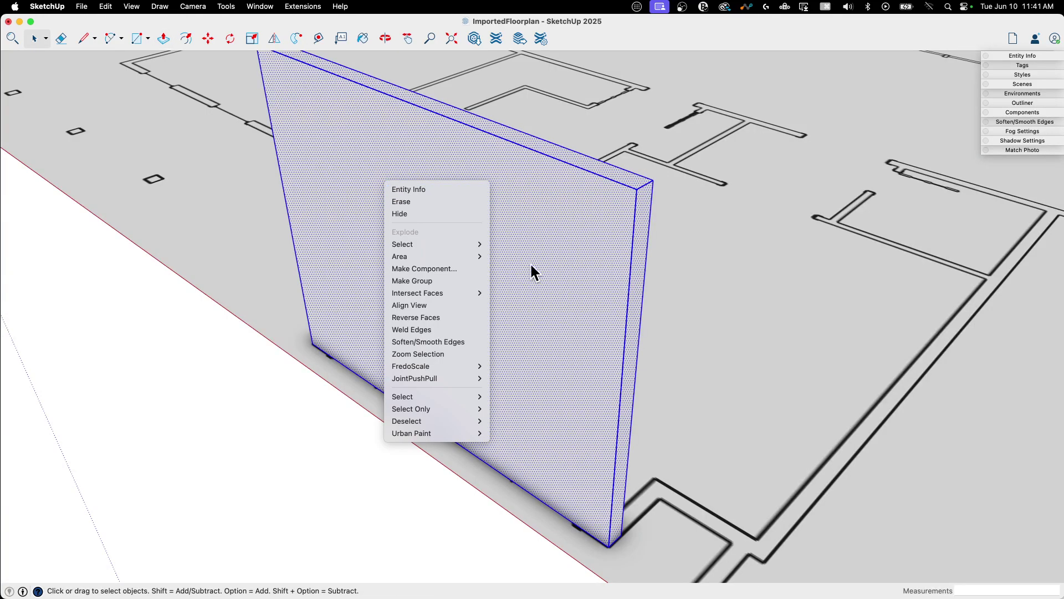
pyautogui.click(437, 282)
# Step: Outline a 5 1/2" wide, 9' high strip on the inner face at the front wall's end, where the return wall starts
pyautogui.moveTo(612, 317)
pyautogui.mouseDown(button='middle')
pyautogui.moveTo(557, 252)
pyautogui.moveTo(587, 335)
pyautogui.mouseUp(button='middle')
pyautogui.scroll(4, 534, 371)
pyautogui.press('l')
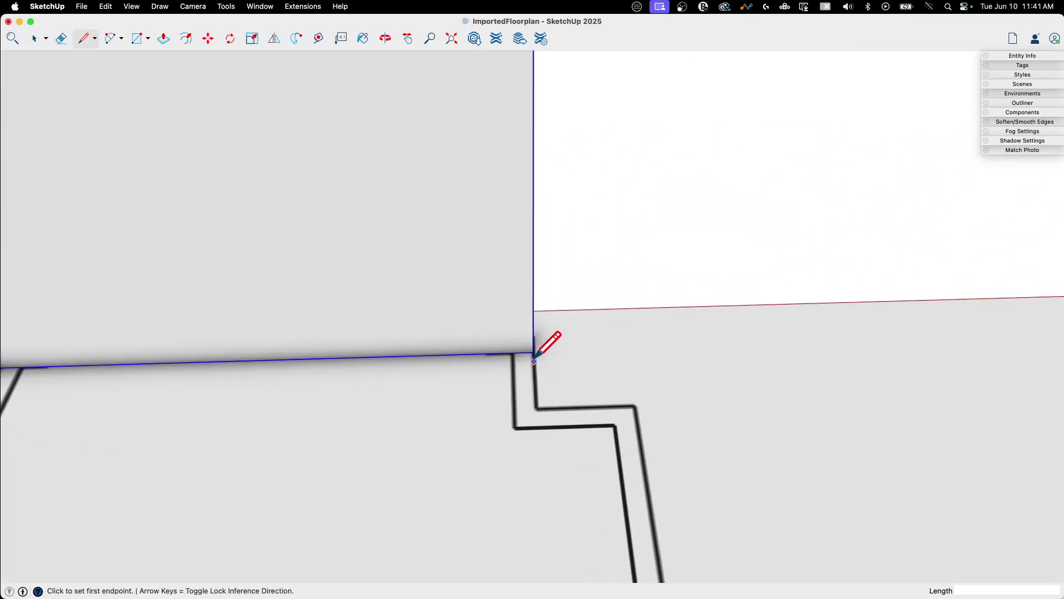
pyautogui.click(533, 349)
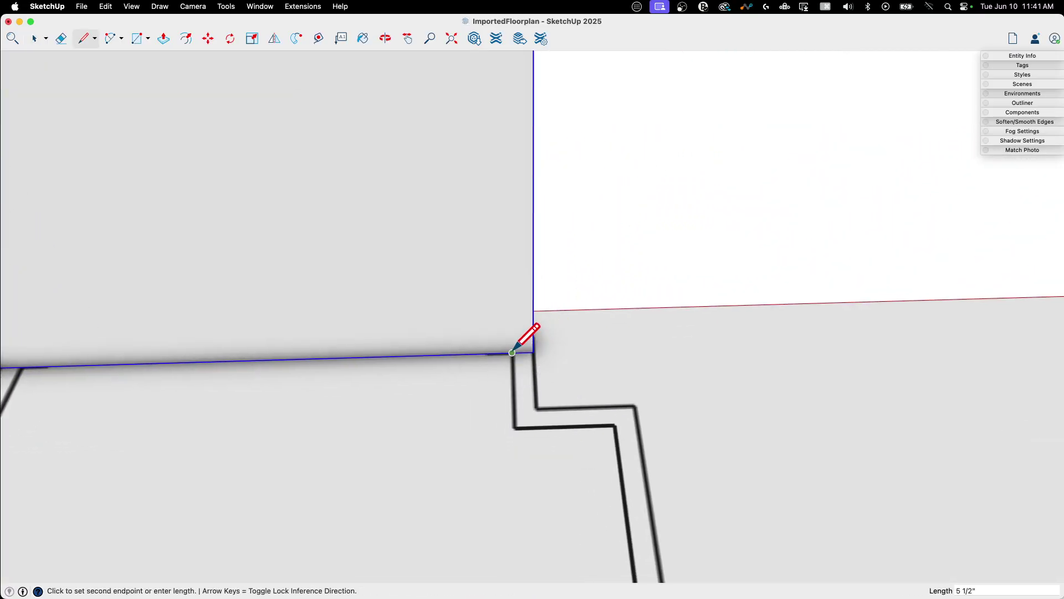
pyautogui.scroll(-4, 511, 177)
pyautogui.click(501, 195)
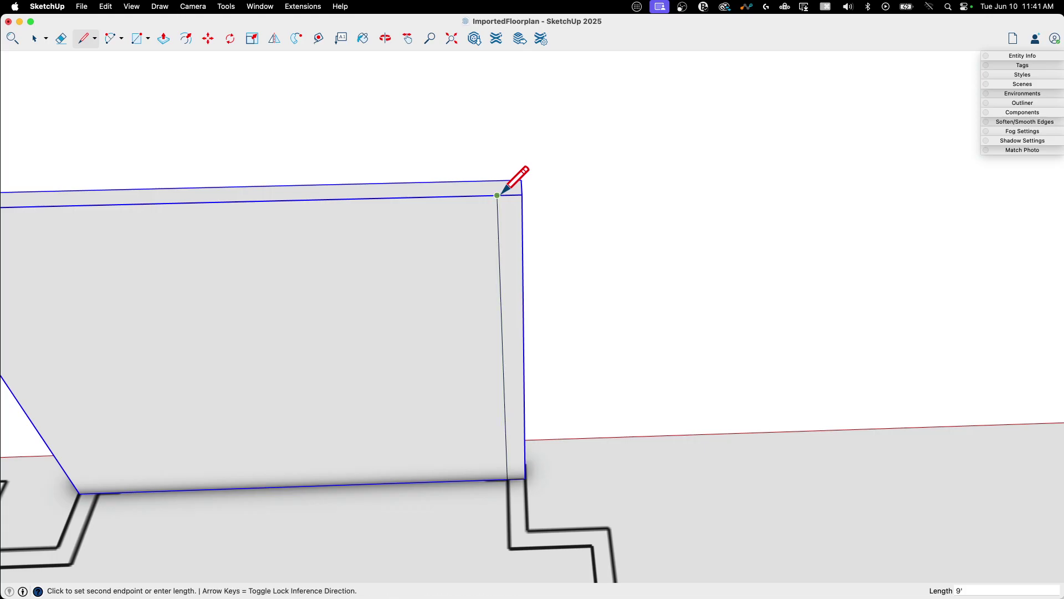
pyautogui.click(525, 194)
pyautogui.click(525, 478)
# Step: Extrude the end strip 2' along the plan's return wall
pyautogui.press('p')
pyautogui.click(517, 474)
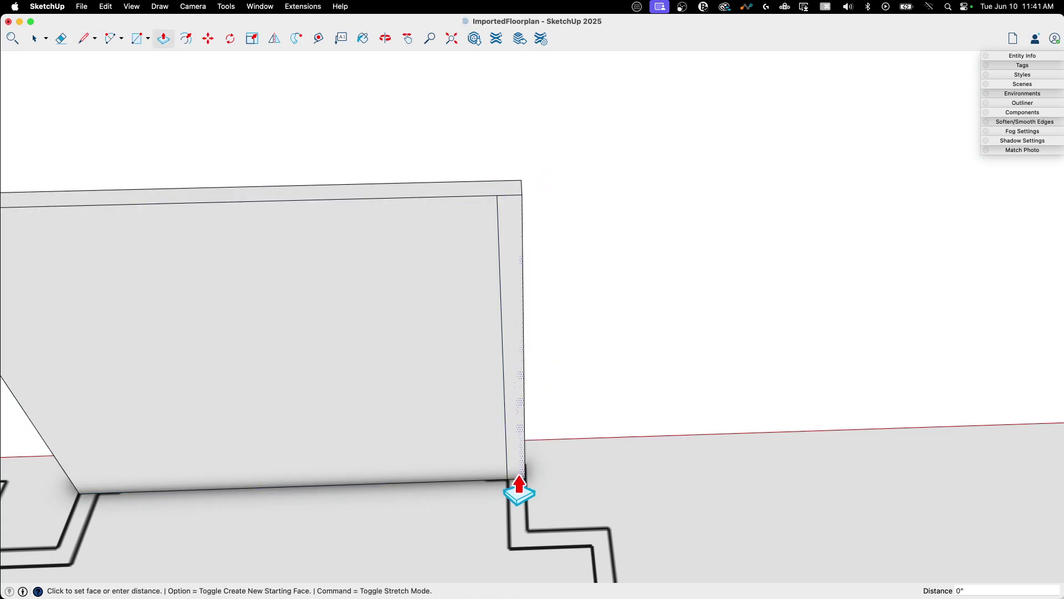
pyautogui.click(564, 551)
pyautogui.write("2'")
pyautogui.press('Return')
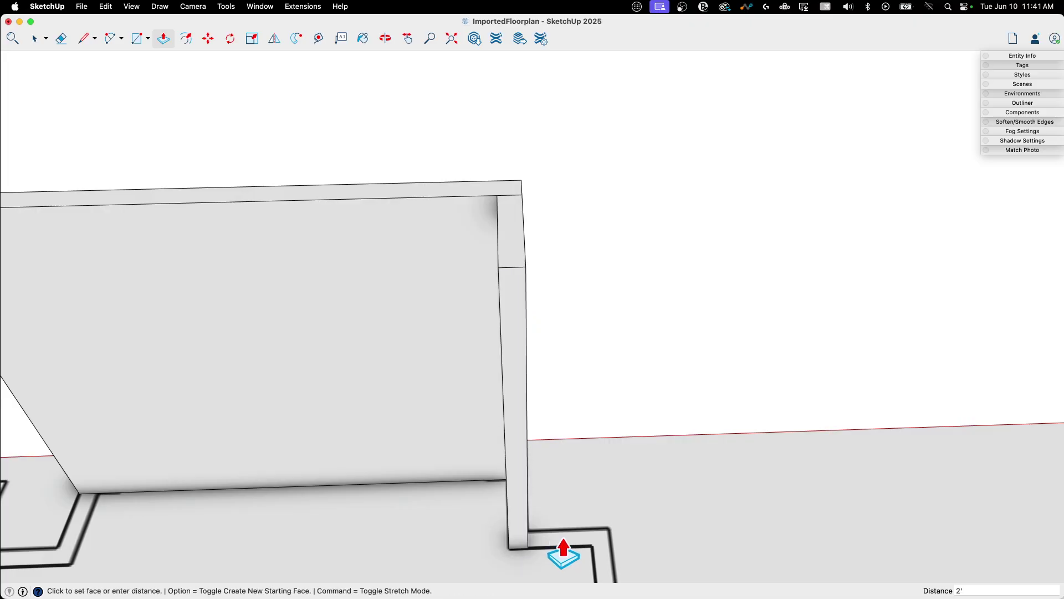
# Step: Select the whole 2' return wall with its connected geometry and make it a group
pyautogui.scroll(-5, 478, 230)
pyautogui.press('space')
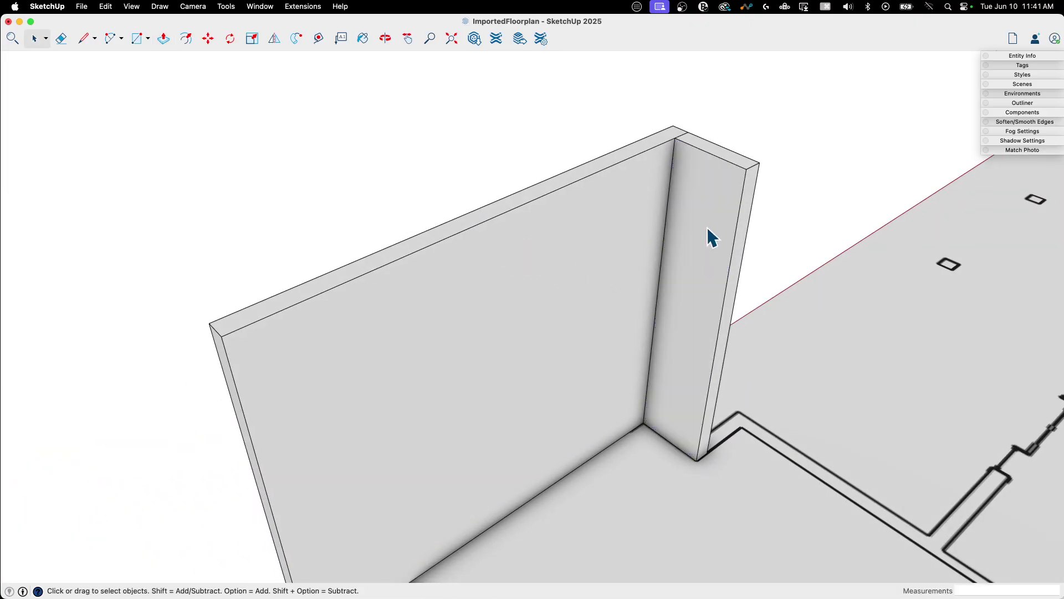
pyautogui.tripleClick(708, 230)
pyautogui.rightClick(708, 237)
pyautogui.click(720, 326)
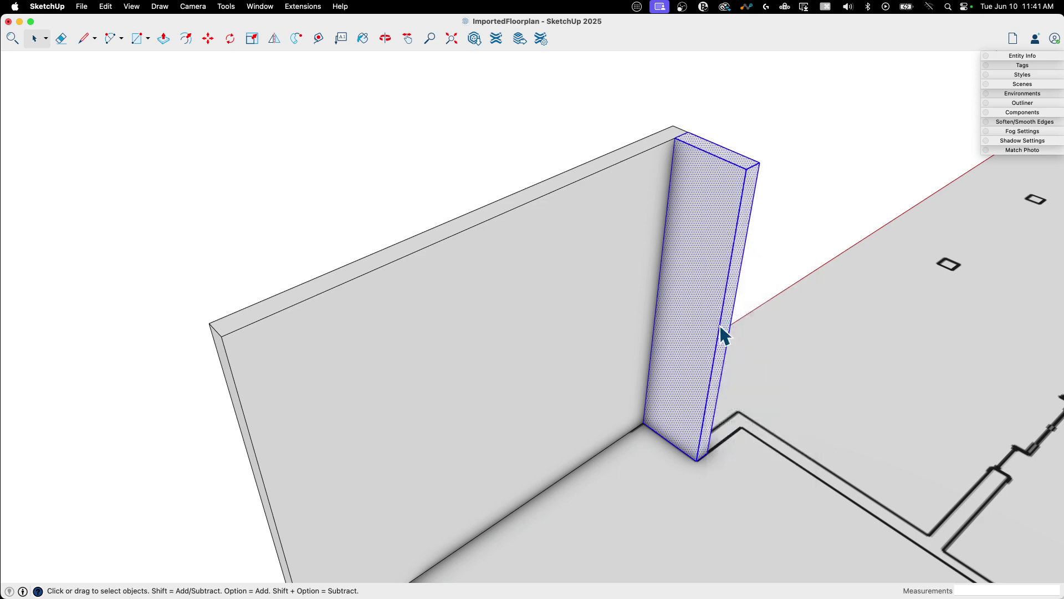
# Step: Outline a 5 1/2" wide, full-height strip on the outer face at the free end of the return wall
pyautogui.moveTo(719, 326); pyautogui.dragTo(574, 383, button='middle')
pyautogui.press('l')
pyautogui.click(536, 349)
pyautogui.scroll(-2, 546, 333)
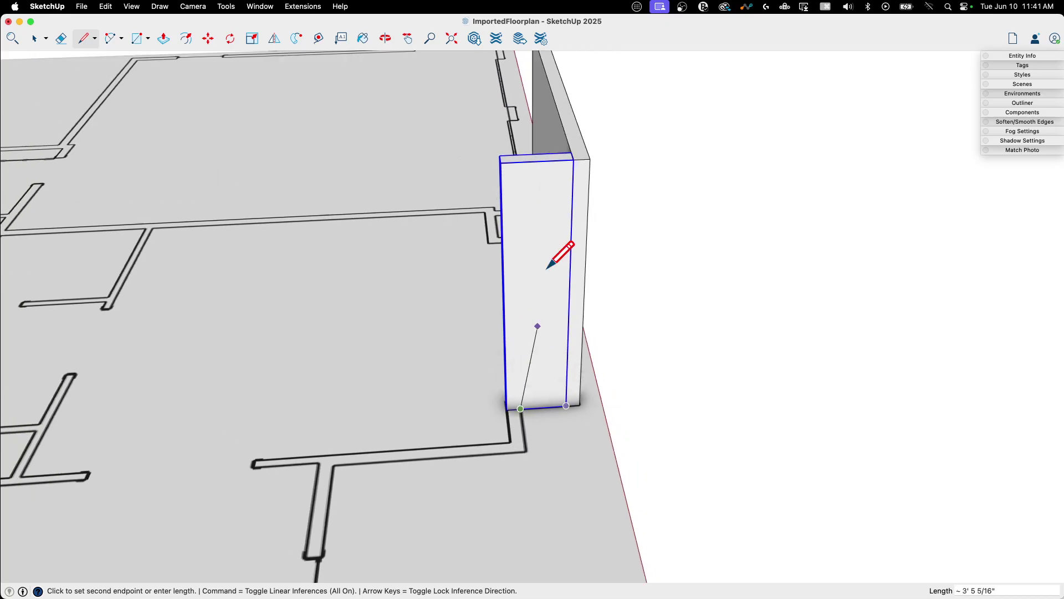
pyautogui.click(518, 162)
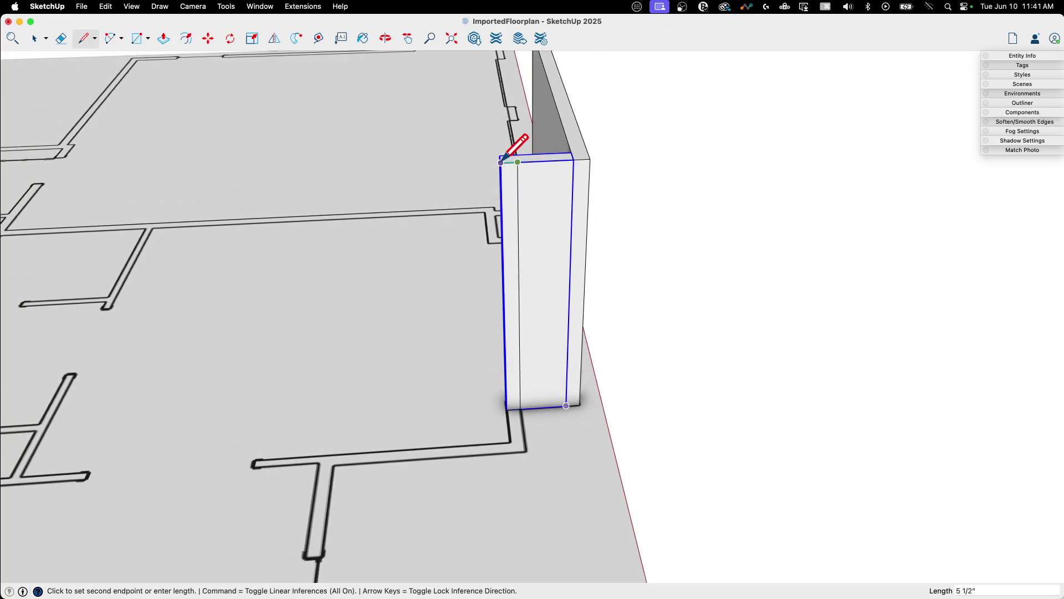
pyautogui.click(507, 400)
# Step: Extrude the strip at the return wall's free end 2' along the plan's wall line
pyautogui.press('p')
pyautogui.click(508, 408)
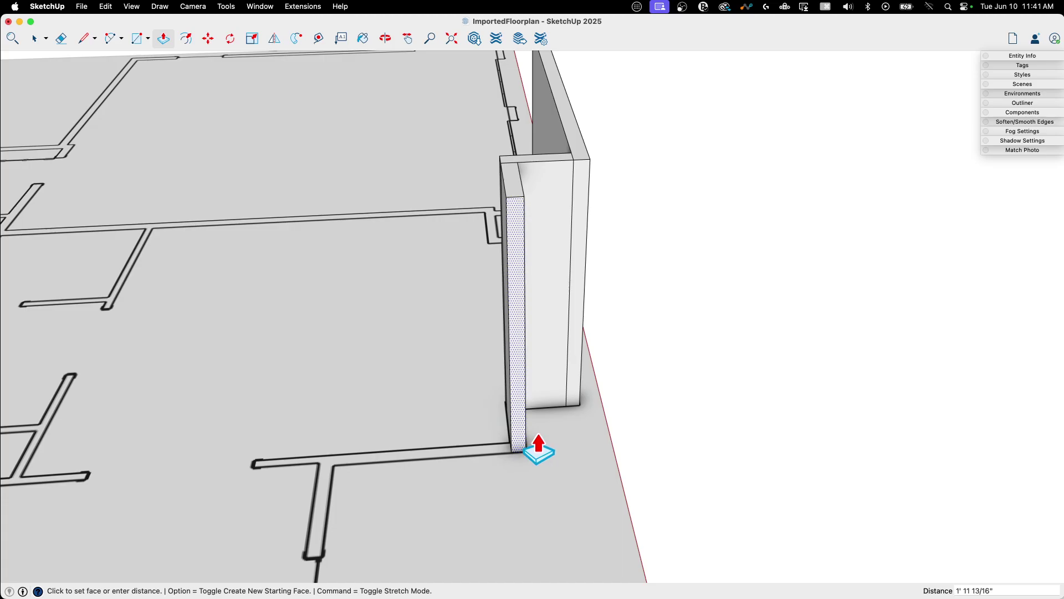
pyautogui.click(538, 446)
pyautogui.click(538, 447)
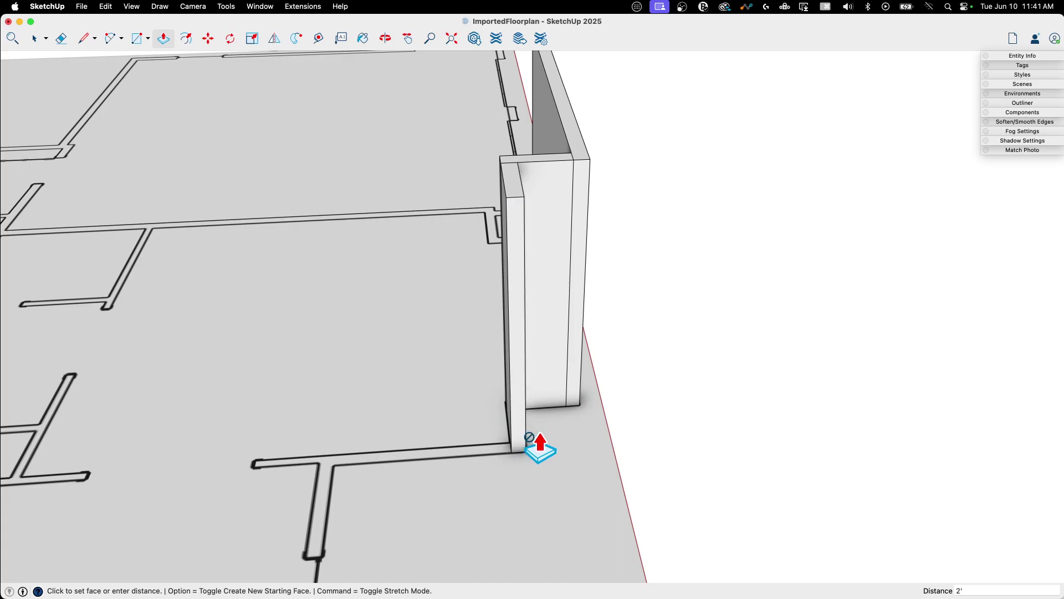
# Step: Select the new 2' wall segment with its connected geometry and make it a group
pyautogui.moveTo(563, 435); pyautogui.dragTo(706, 239, button='middle')
pyautogui.press('space')
pyautogui.click(501, 222)
pyautogui.rightClick(500, 221)
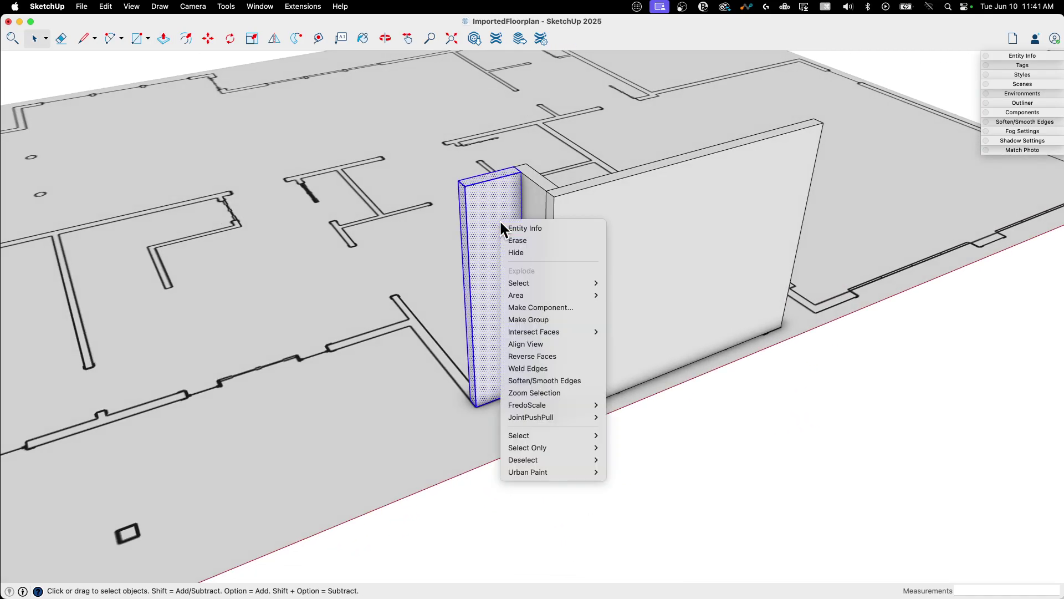
pyautogui.click(544, 323)
# Step: Explode the group of the new 2' wall segment
pyautogui.moveTo(463, 266); pyautogui.dragTo(509, 315, button='middle')
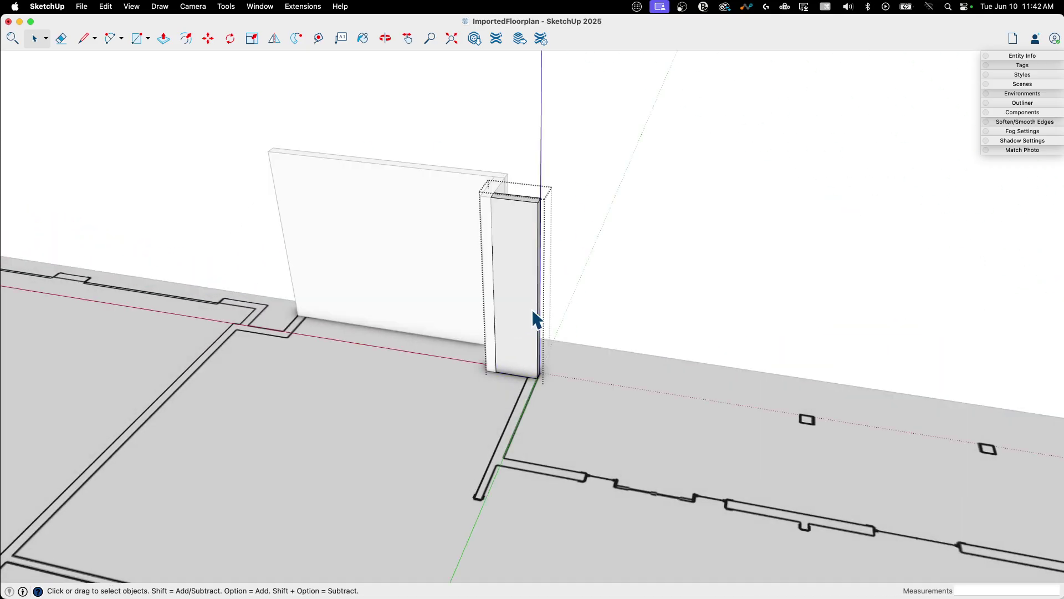
pyautogui.rightClick(551, 285)
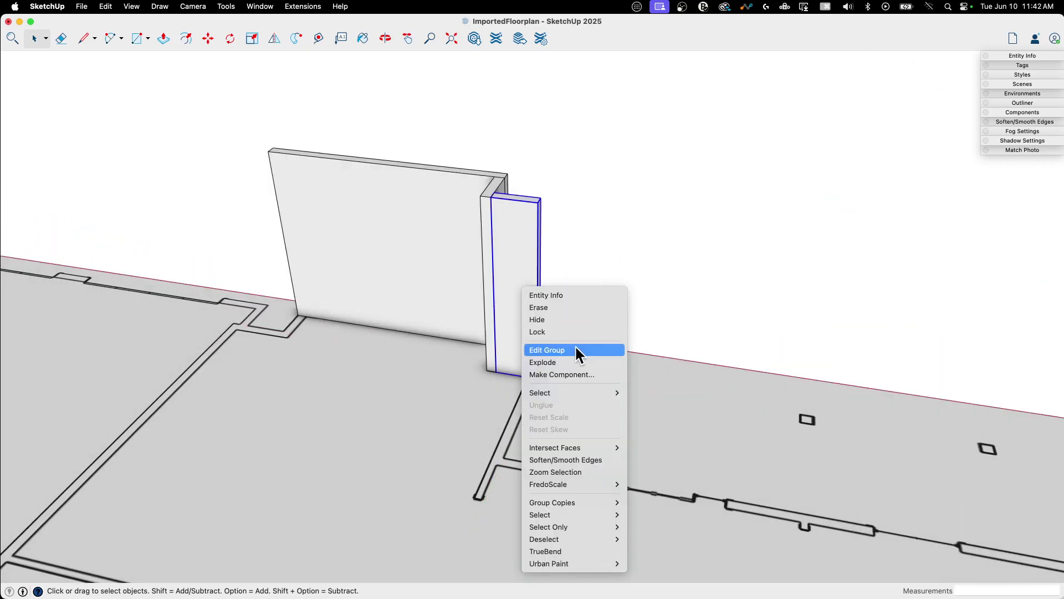
pyautogui.click(575, 362)
# Step: Outline a 9' high strip on the end of the ungrouped 2' segment and extrude it 6' along the plan's adjoining wall
pyautogui.scroll(5, 567, 349)
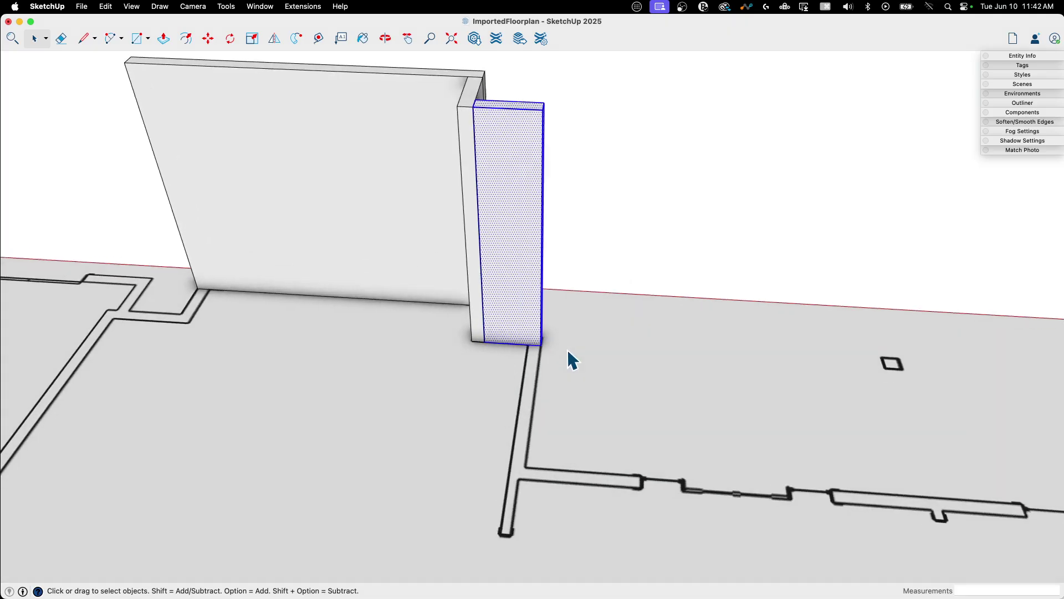
pyautogui.press('l')
pyautogui.click(540, 345)
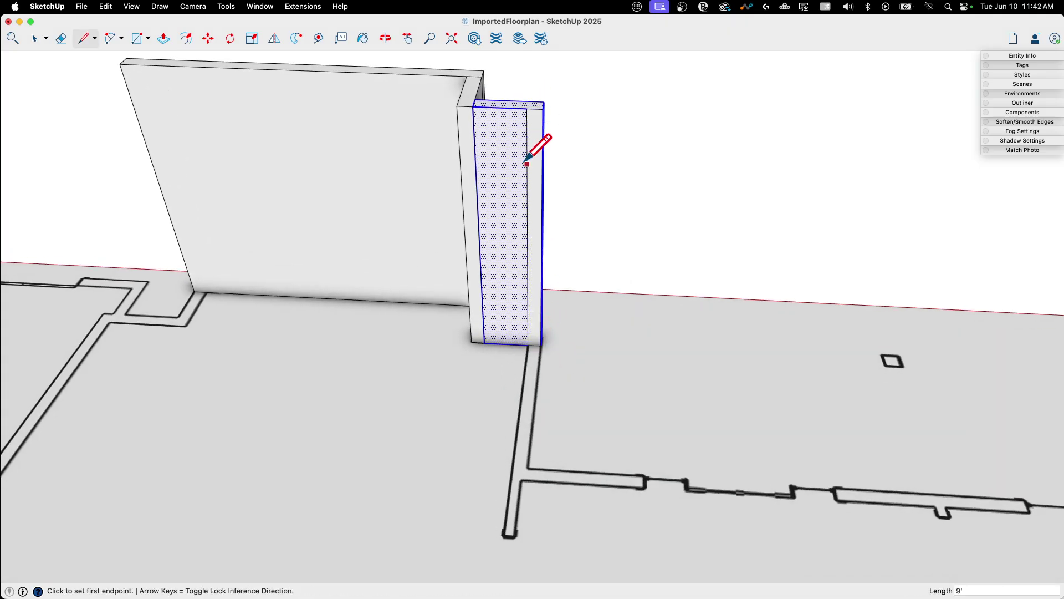
pyautogui.press('p')
pyautogui.click(535, 249)
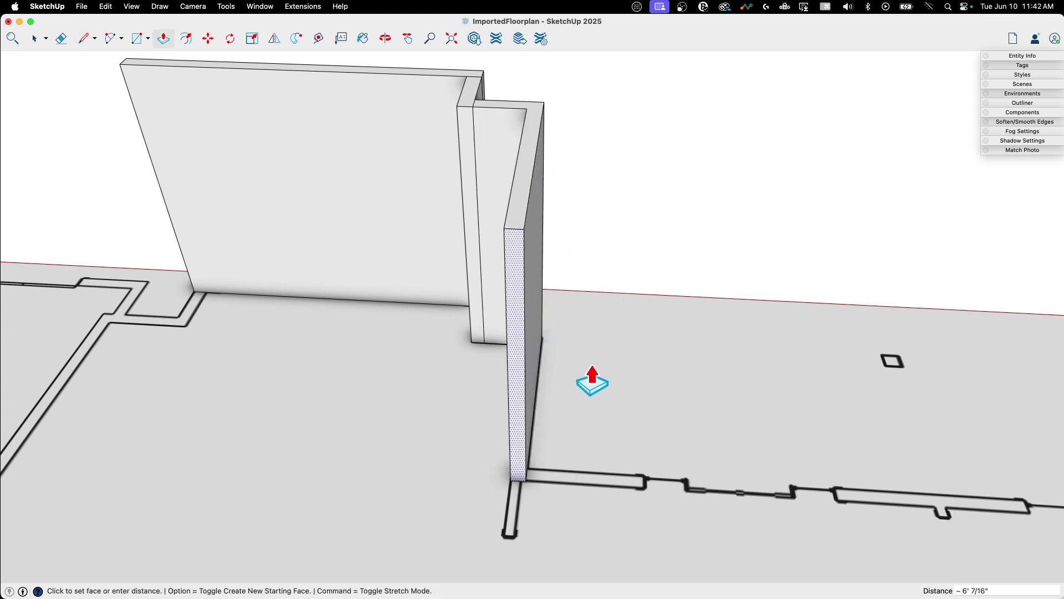
pyautogui.click(592, 378)
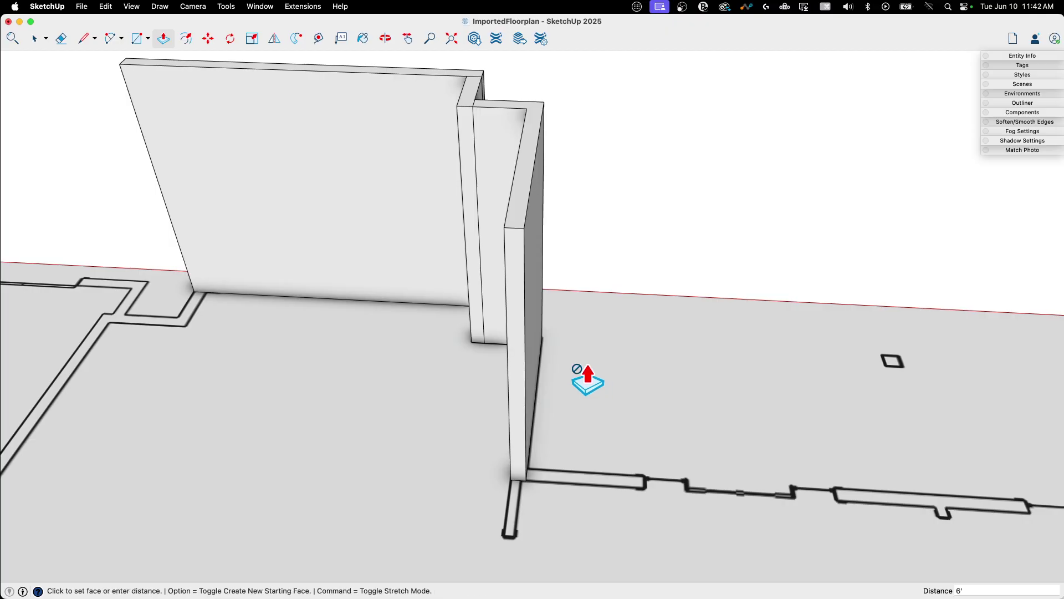
# Step: Outline a full-height strip at the free end of the 6' wall, where the plan's long front wall starts
pyautogui.moveTo(606, 361); pyautogui.dragTo(504, 373, button='middle')
pyautogui.press('l')
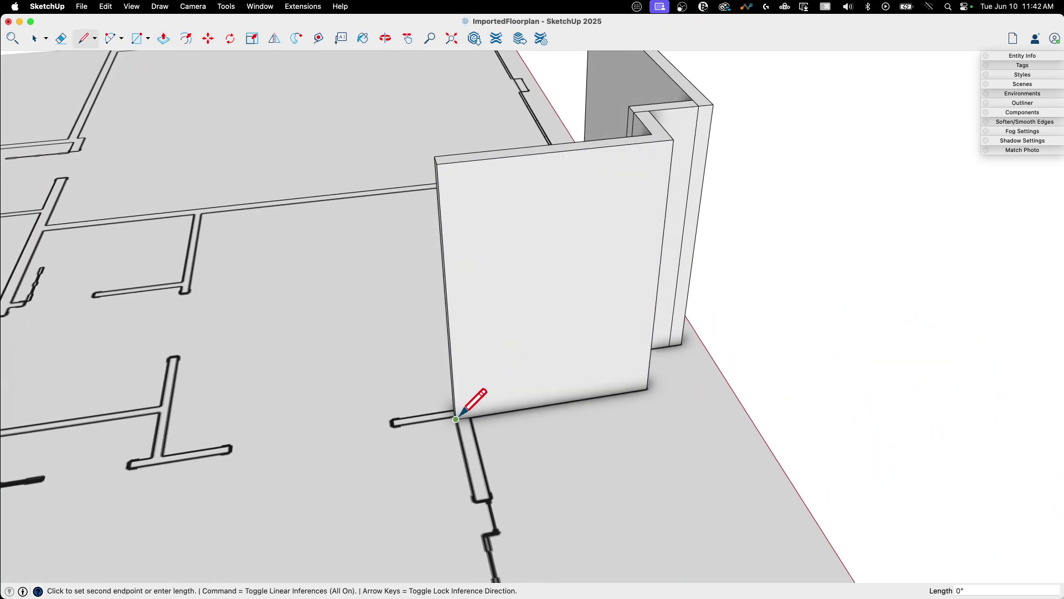
pyautogui.click(455, 162)
# Step: Extrude the strip along the plan's long front wall to its far corner
pyautogui.press('p')
pyautogui.click(454, 357)
pyautogui.scroll(-4, 454, 356)
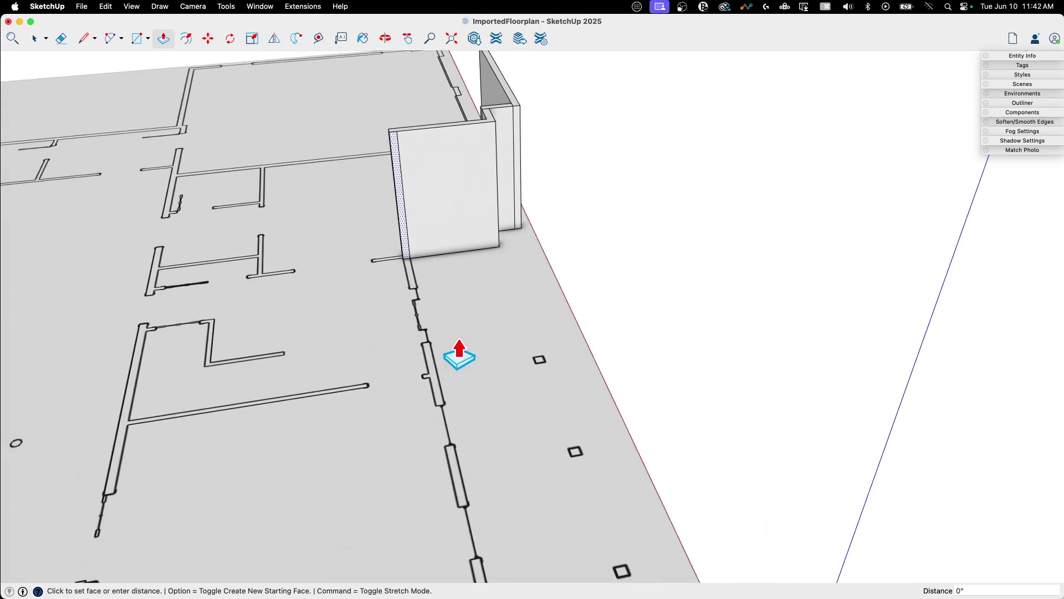
pyautogui.moveTo(455, 402); pyautogui.dragTo(485, 361, button='middle')
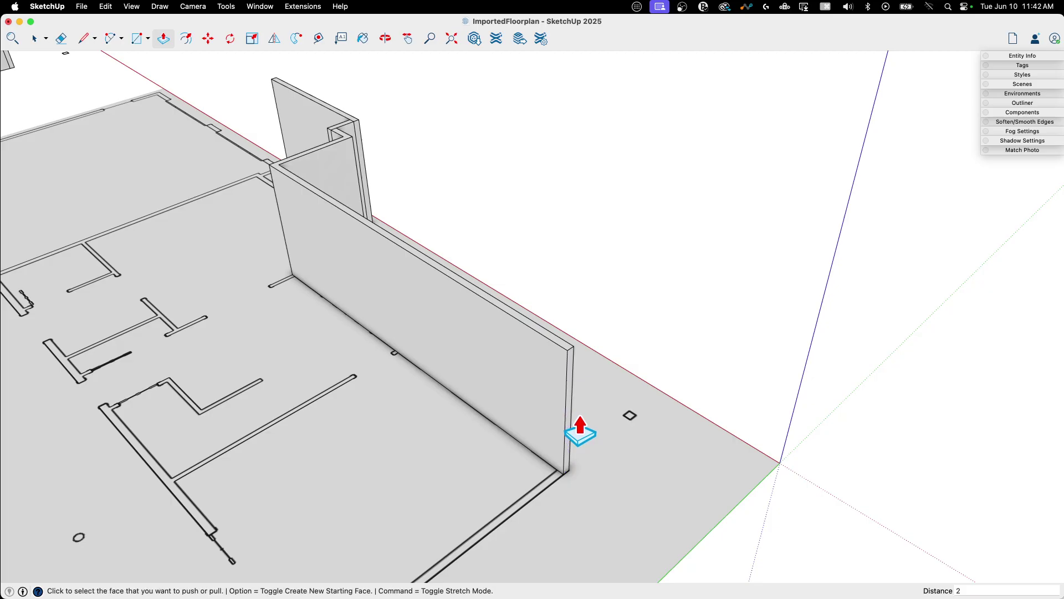
pyautogui.click(580, 429)
# Step: Select the long front wall with its connected segments and make them one group
pyautogui.press('space')
pyautogui.moveTo(581, 429); pyautogui.dragTo(302, 313, button='middle')
pyautogui.tripleClick(598, 295)
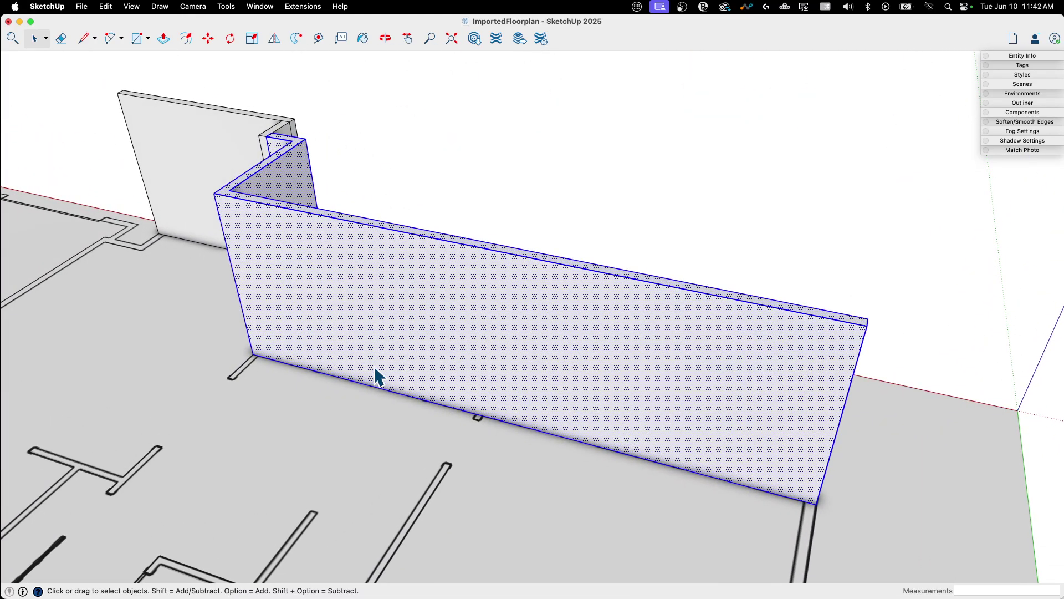
pyautogui.scroll(-4, 732, 372)
pyautogui.moveTo(319, 364); pyautogui.dragTo(623, 394, button='middle')
pyautogui.click(621, 395)
pyautogui.doubleClick(621, 395)
pyautogui.rightClick(622, 396)
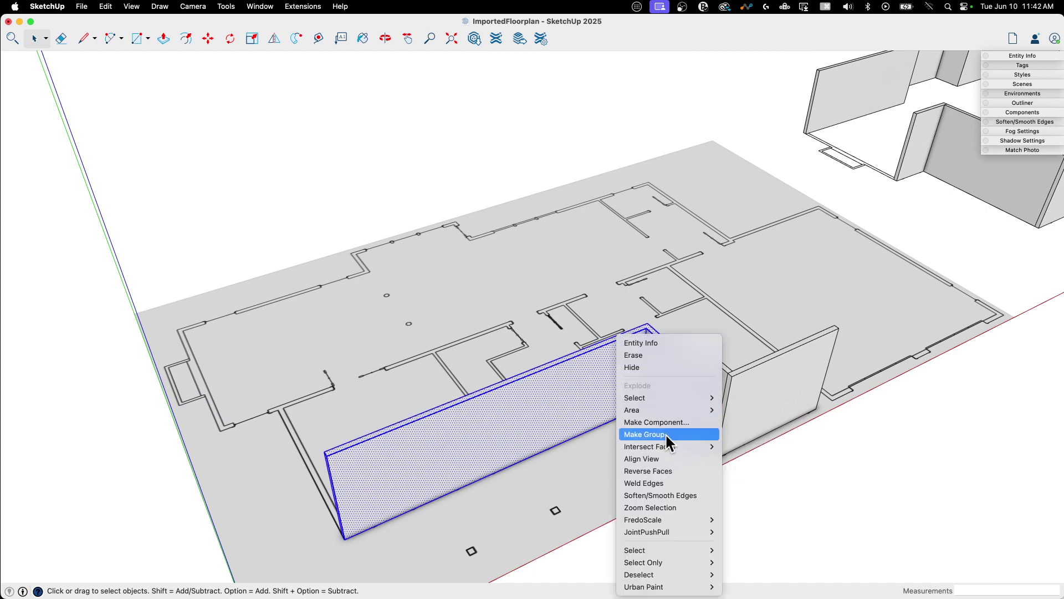
pyautogui.click(667, 434)
# Step: Outline a full-height strip on the inner face of the long front wall, over the start of the plan's interior wall
pyautogui.moveTo(681, 430); pyautogui.dragTo(611, 373, button='middle')
pyautogui.scroll(5, 572, 411)
pyautogui.scroll(2, 572, 411)
pyautogui.press('l')
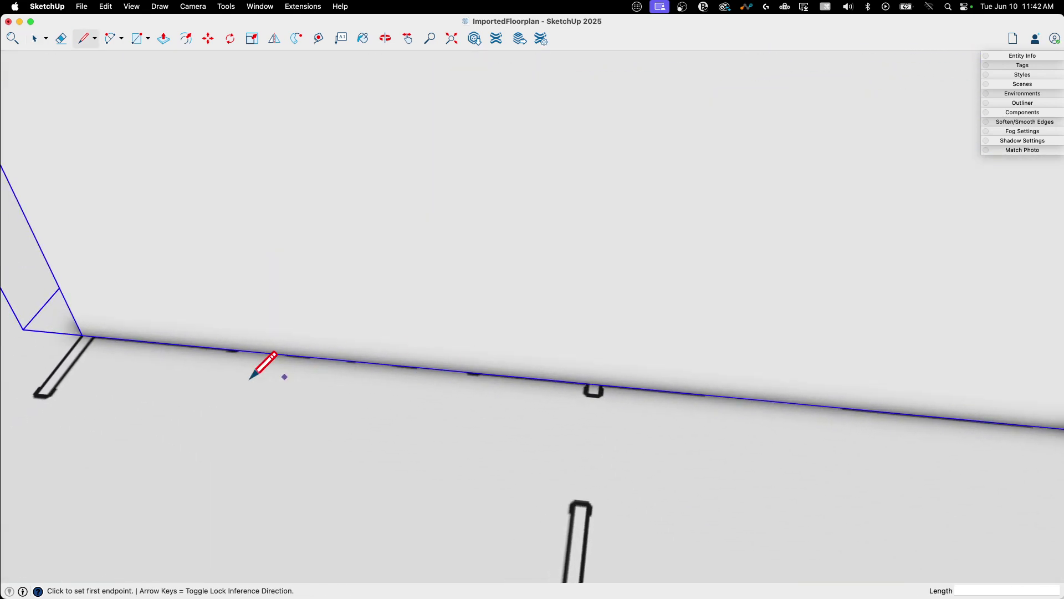
pyautogui.click(83, 334)
pyautogui.moveTo(85, 331); pyautogui.dragTo(222, 353, button='middle')
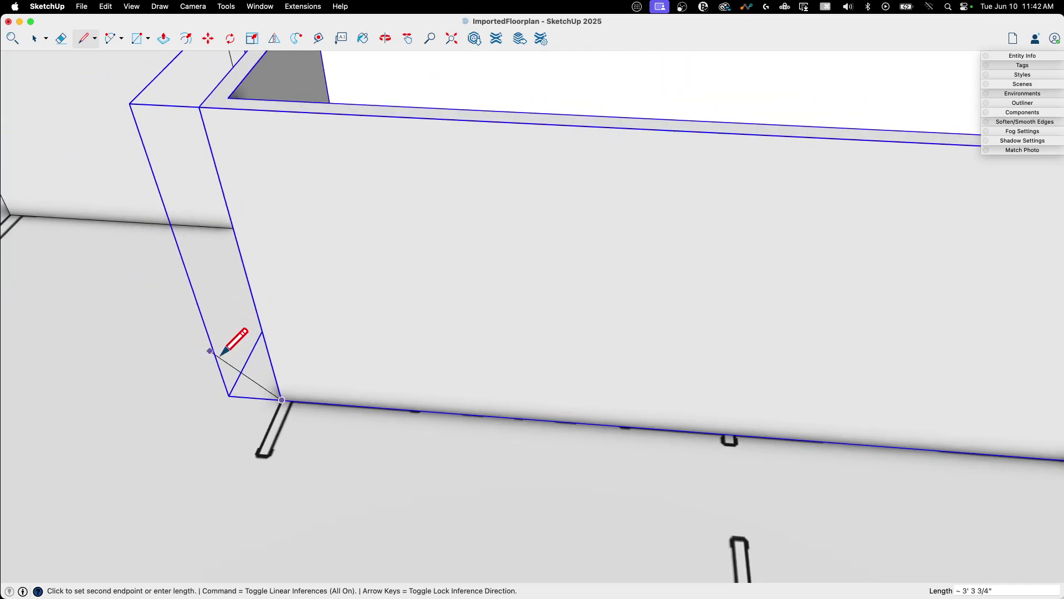
pyautogui.click(292, 401)
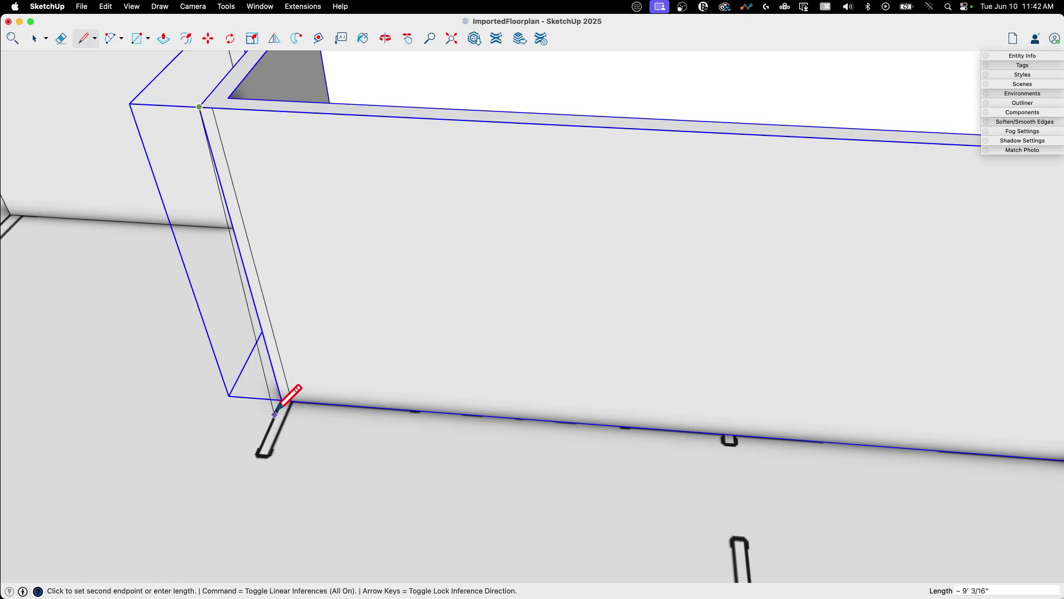
# Step: Extrude the strip inward along the plan's interior wall to meet the long wall parallel to the front
pyautogui.press('p')
pyautogui.click(285, 402)
pyautogui.scroll(-5, 255, 469)
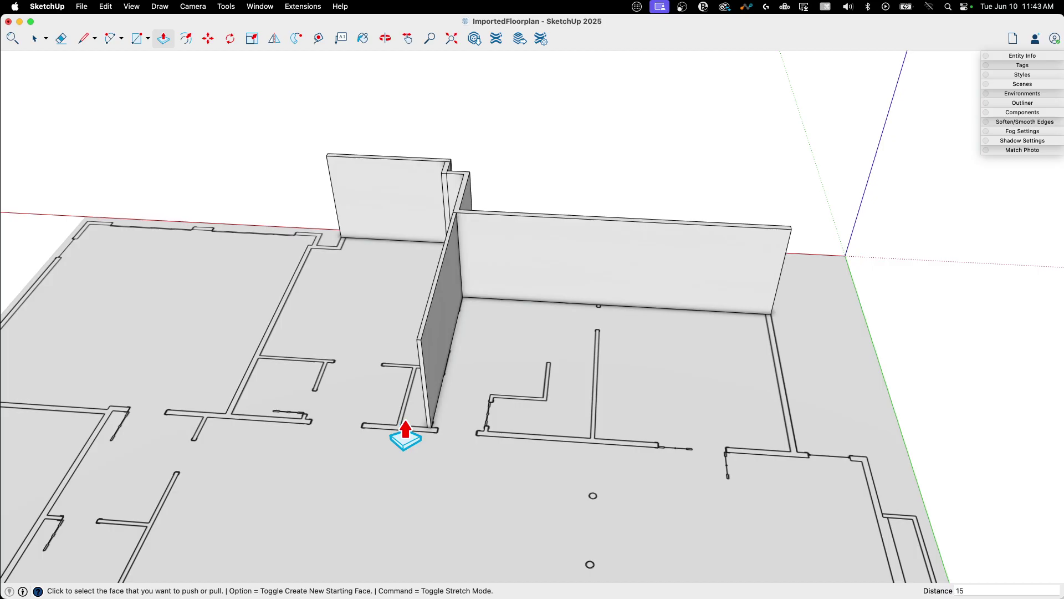
pyautogui.click(433, 409)
# Step: Draw a 5 1/2" deep base outline on the plan image at the free end of the interior wall
pyautogui.press('space')
pyautogui.moveTo(432, 408); pyautogui.dragTo(447, 329, button='middle')
pyautogui.scroll(4, 481, 266)
pyautogui.moveTo(483, 226)
pyautogui.mouseDown(button='middle')
pyautogui.moveTo(384, 411)
pyautogui.moveTo(463, 454)
pyautogui.mouseUp(button='middle')
pyautogui.scroll(3, 464, 444)
pyautogui.press('l')
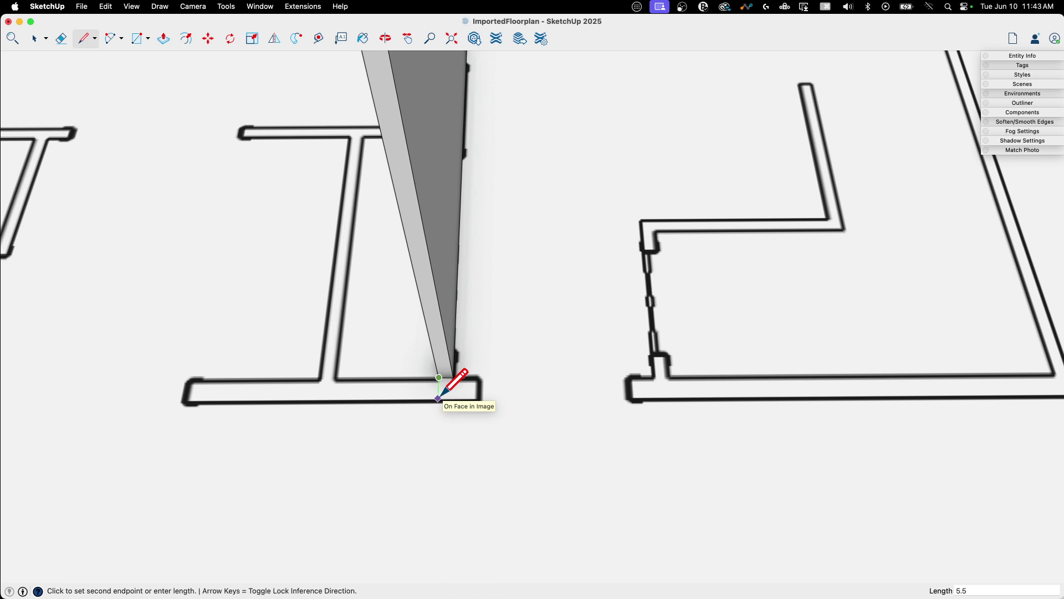
pyautogui.click(453, 399)
pyautogui.click(453, 377)
# Step: Extrude the small base outline up 9' to match the top of the interior wall
pyautogui.press('p')
pyautogui.click(446, 391)
pyautogui.scroll(-3, 420, 223)
pyautogui.click(468, 294)
# Step: Extrude the post's side 27' 2" parallel to the front wall, level with that wall's far end
pyautogui.moveTo(469, 294); pyautogui.dragTo(464, 415, button='middle')
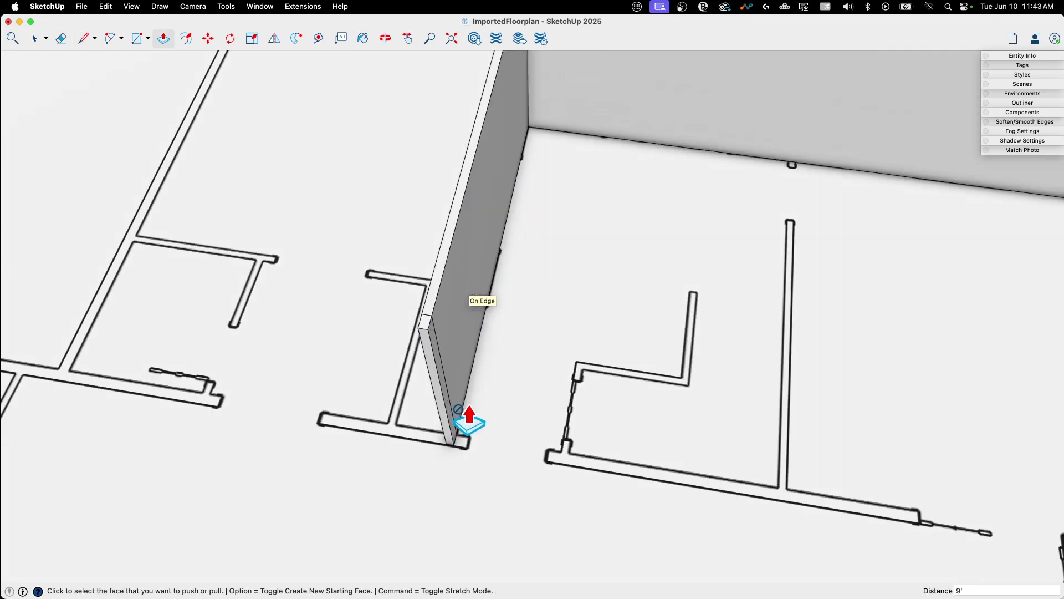
pyautogui.click(453, 440)
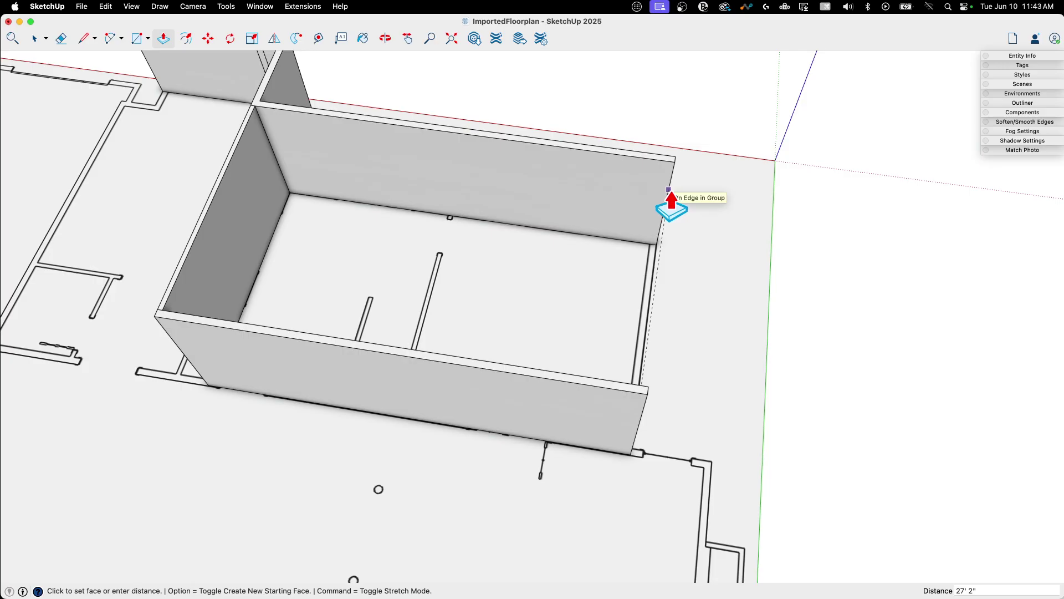
pyautogui.click(672, 200)
# Step: Extrude the post's opposite side about 24' 11 3/8" along the plan to the corner of the large end room
pyautogui.moveTo(637, 233); pyautogui.dragTo(465, 369, button='middle')
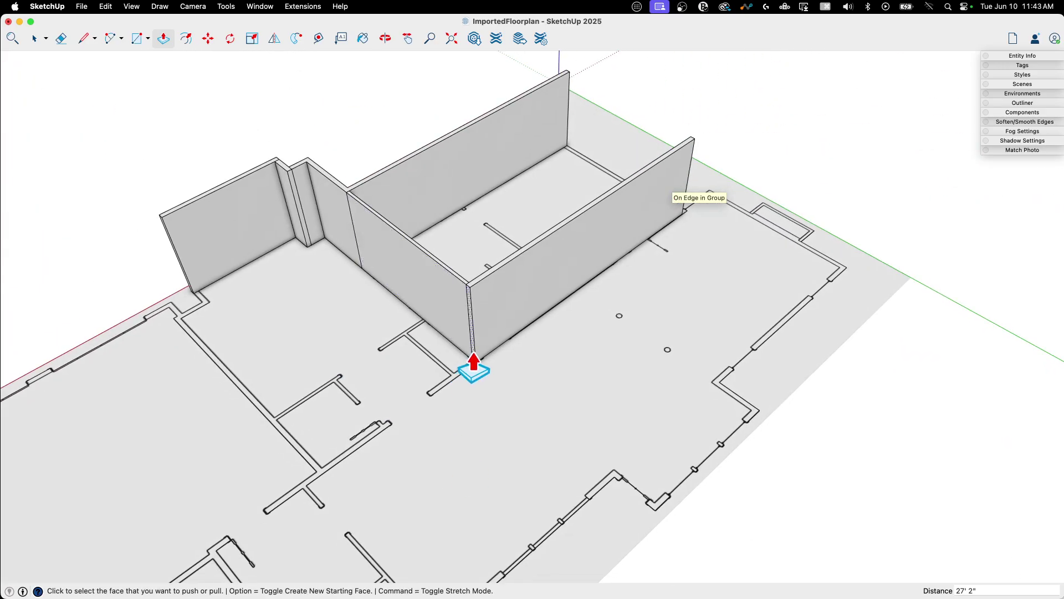
pyautogui.click(473, 366)
pyautogui.moveTo(293, 523); pyautogui.dragTo(294, 515, button='middle')
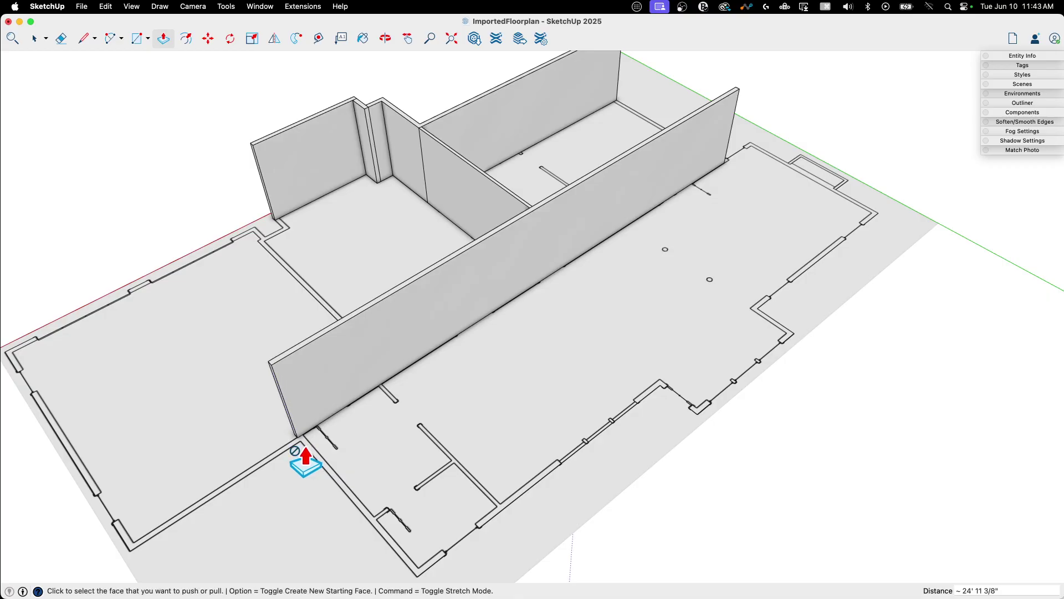
# Step: Select the long inner wall with its connected interior wall and make them a group
pyautogui.press('space')
pyautogui.moveTo(316, 440); pyautogui.dragTo(347, 388, button='middle')
pyautogui.tripleClick(451, 313)
pyautogui.rightClick(436, 306)
pyautogui.click(467, 395)
pyautogui.click(347, 388)
pyautogui.click(417, 337)
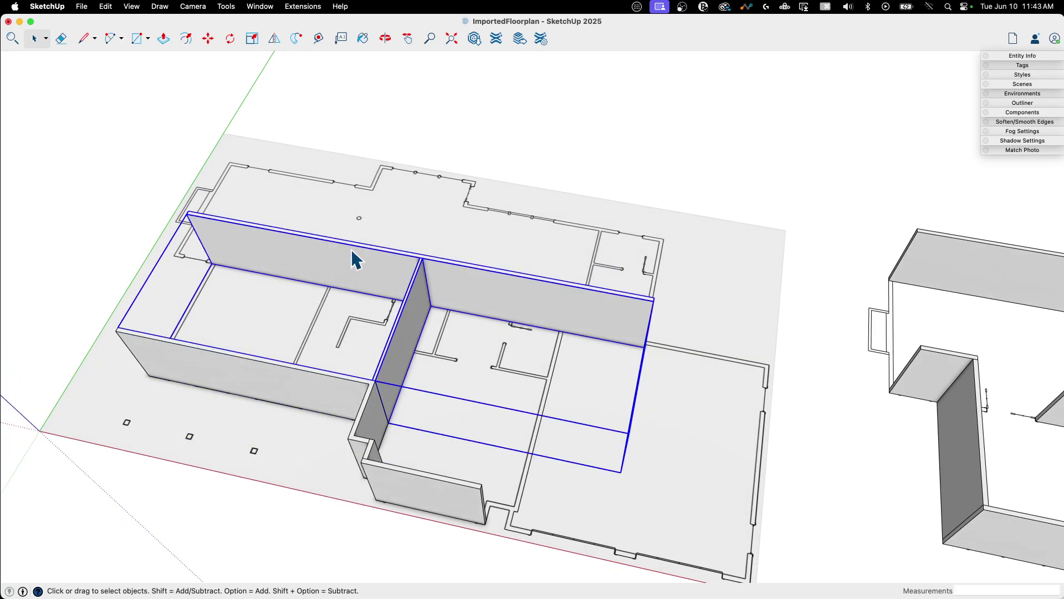
# Step: Examine the grouped walls of the linework version and the extruded walls of the filled-face version from several angles
pyautogui.moveTo(261, 304); pyautogui.dragTo(406, 302, button='middle')
pyautogui.click(577, 219)
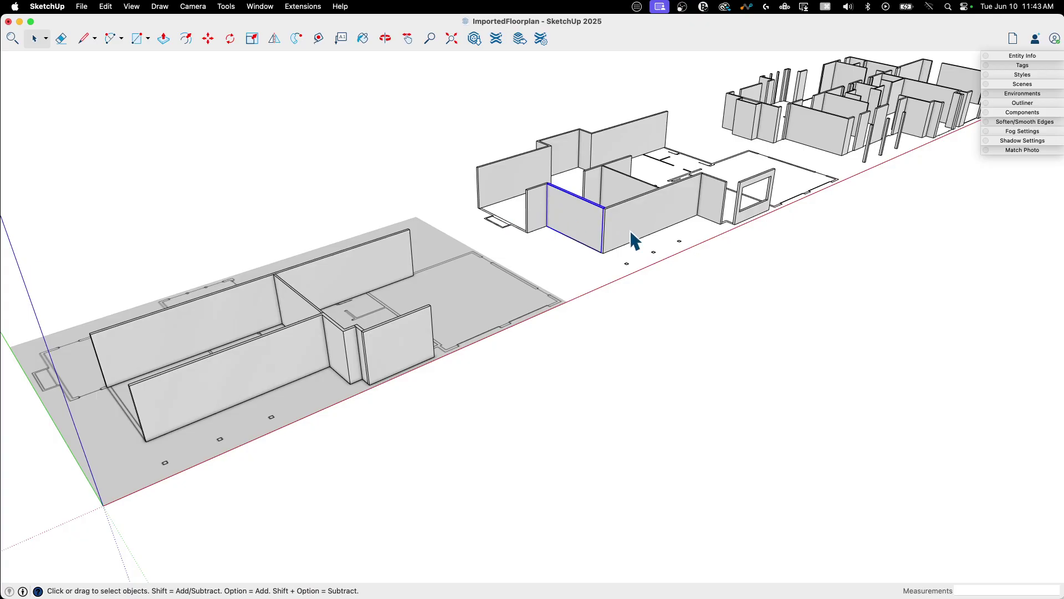
pyautogui.scroll(2, 593, 203)
pyautogui.click(622, 180)
pyautogui.click(605, 172)
pyautogui.scroll(-5, 607, 171)
pyautogui.moveTo(594, 142); pyautogui.dragTo(361, 275, button='middle')
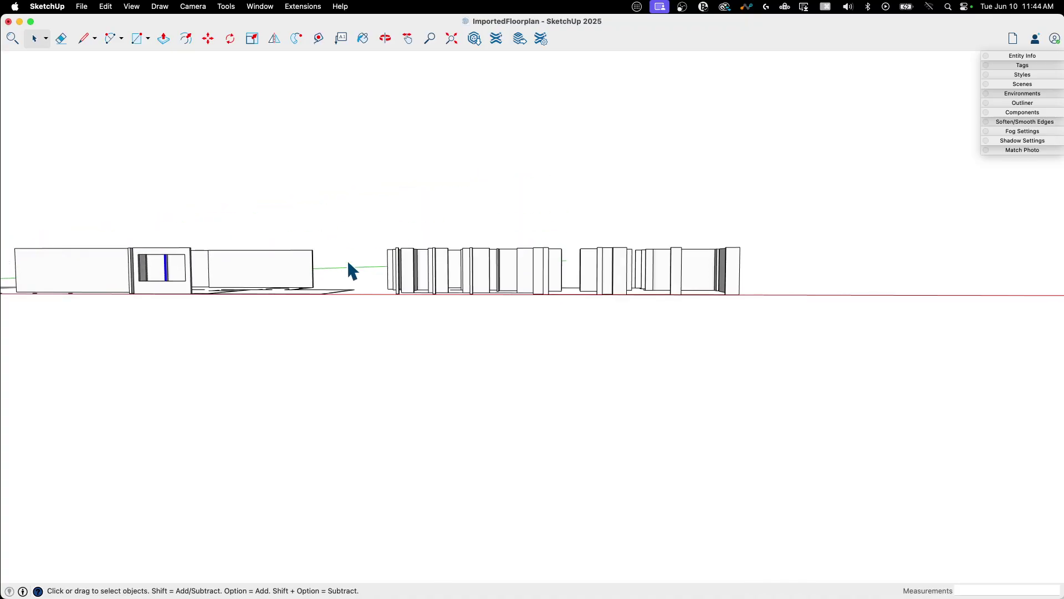
pyautogui.moveTo(754, 254); pyautogui.dragTo(815, 239, button='middle')
pyautogui.moveTo(383, 266); pyautogui.dragTo(736, 185, button='middle')
pyautogui.scroll(5, 530, 164)
pyautogui.moveTo(480, 131); pyautogui.dragTo(517, 223, button='middle')
pyautogui.scroll(4, 536, 159)
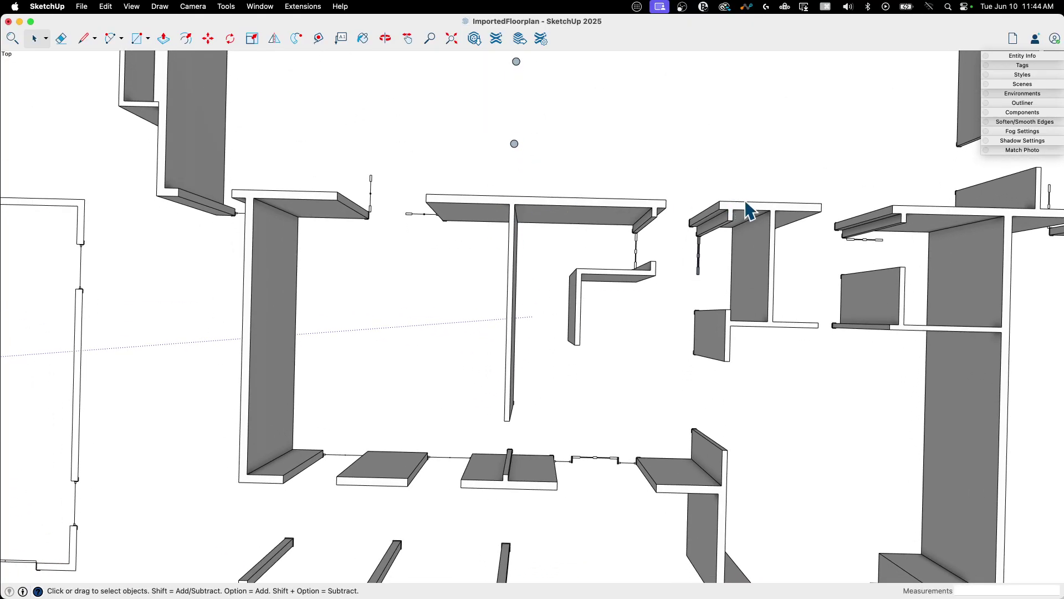
# Step: Review the linework version's walls from above and all three floor plan versions side by side
pyautogui.scroll(-6, 774, 212)
pyautogui.keyDown('shift'); pyautogui.moveTo(183, 259); pyautogui.dragTo(540, 322, button='middle'); pyautogui.keyUp('shift')
pyautogui.scroll(5, 533, 251)
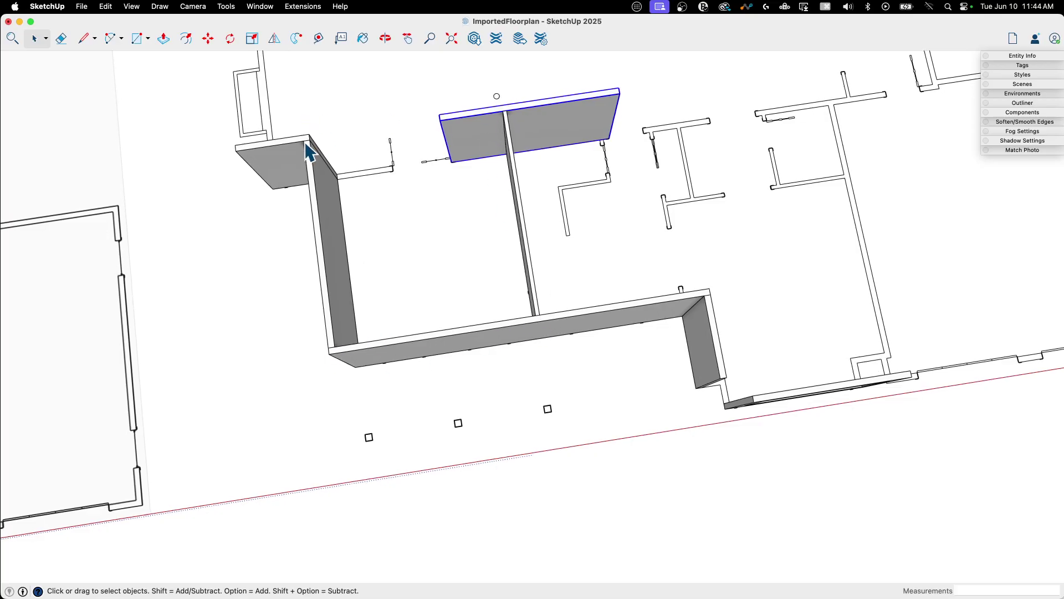
pyautogui.scroll(-4, 307, 145)
pyautogui.keyDown('shift'); pyautogui.moveTo(307, 145); pyautogui.dragTo(438, 295, button='middle'); pyautogui.keyUp('shift')
pyautogui.scroll(-5, 538, 210)
pyautogui.scroll(1, 475, 290)
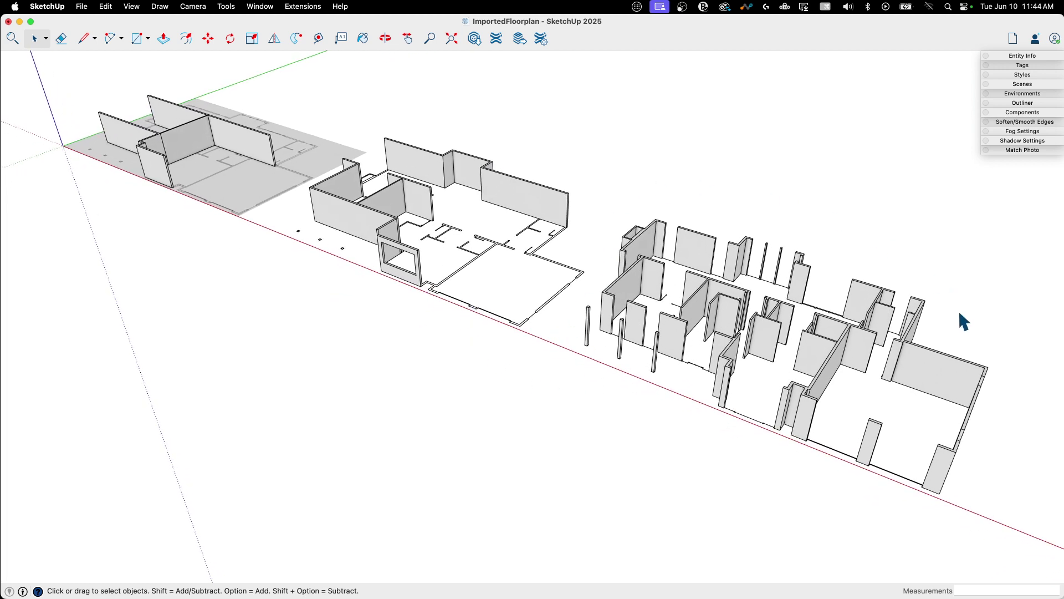
pyautogui.scroll(3, 959, 313)
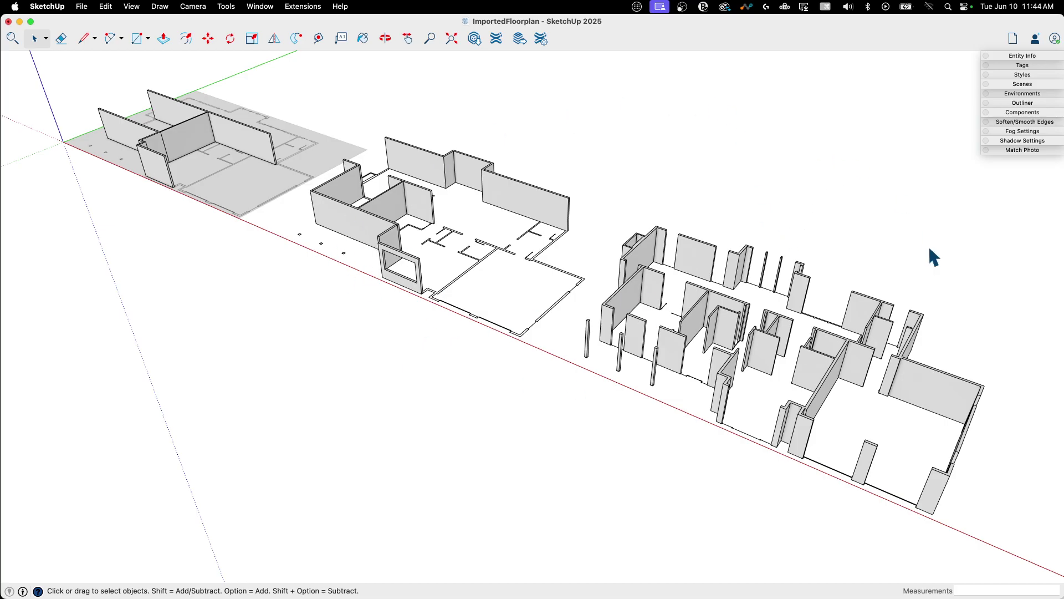
pyautogui.scroll(3, 667, 138)
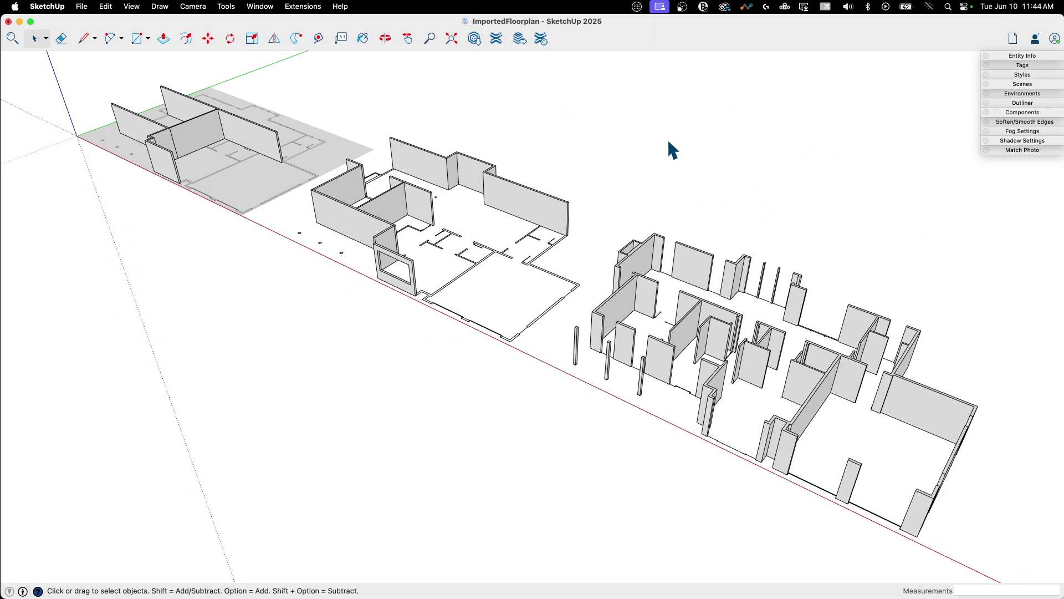
pyautogui.scroll(-3, 664, 141)
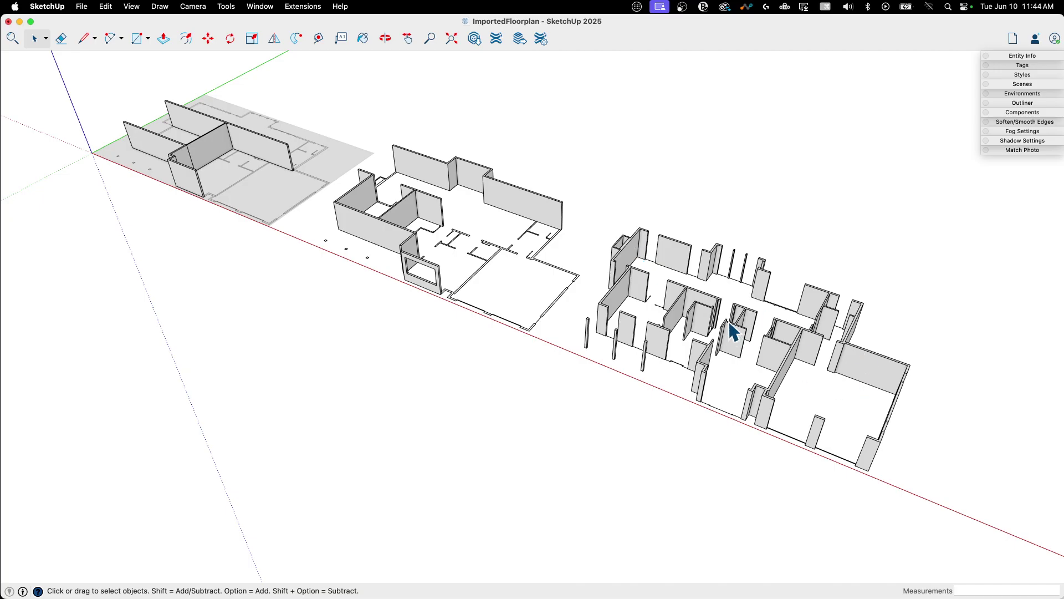
pyautogui.moveTo(648, 165); pyautogui.dragTo(622, 157, button='middle')
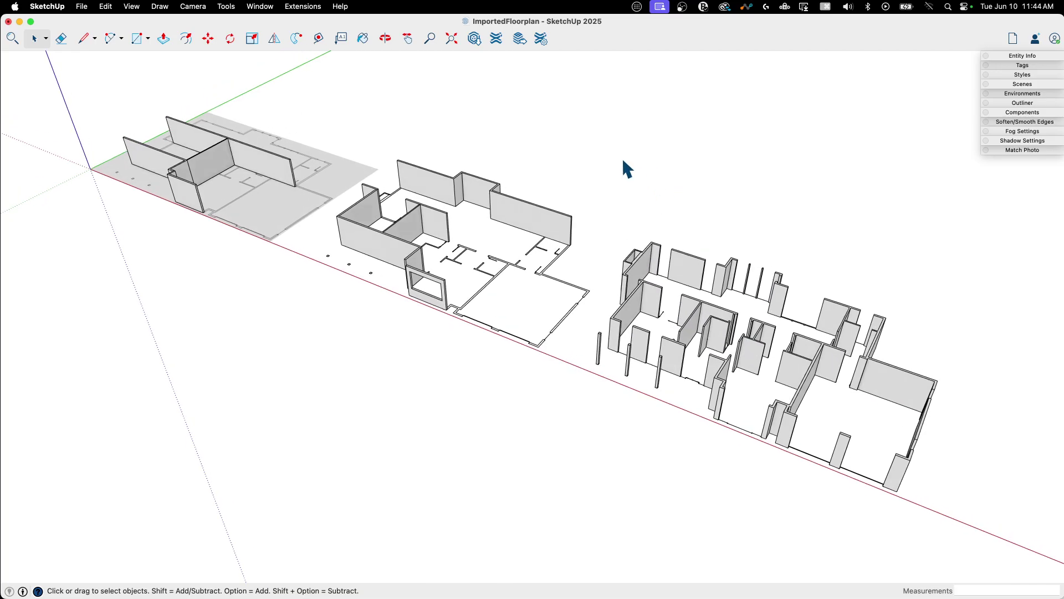